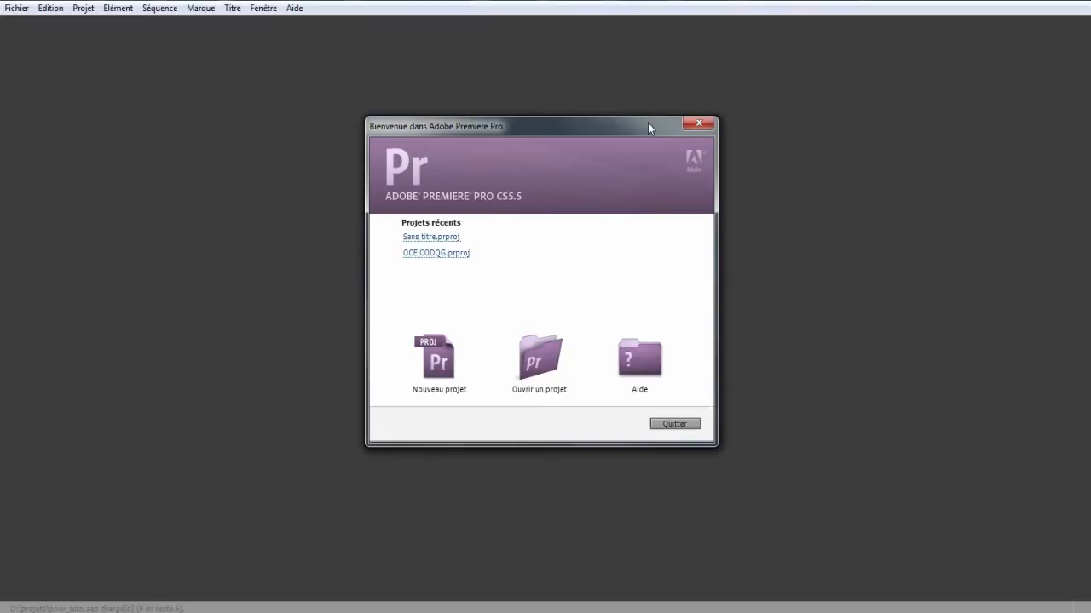
Create a new project named Sans titre in the default location, replacing the existing project of that name
left_click_drag(490, 129, 597, 145)
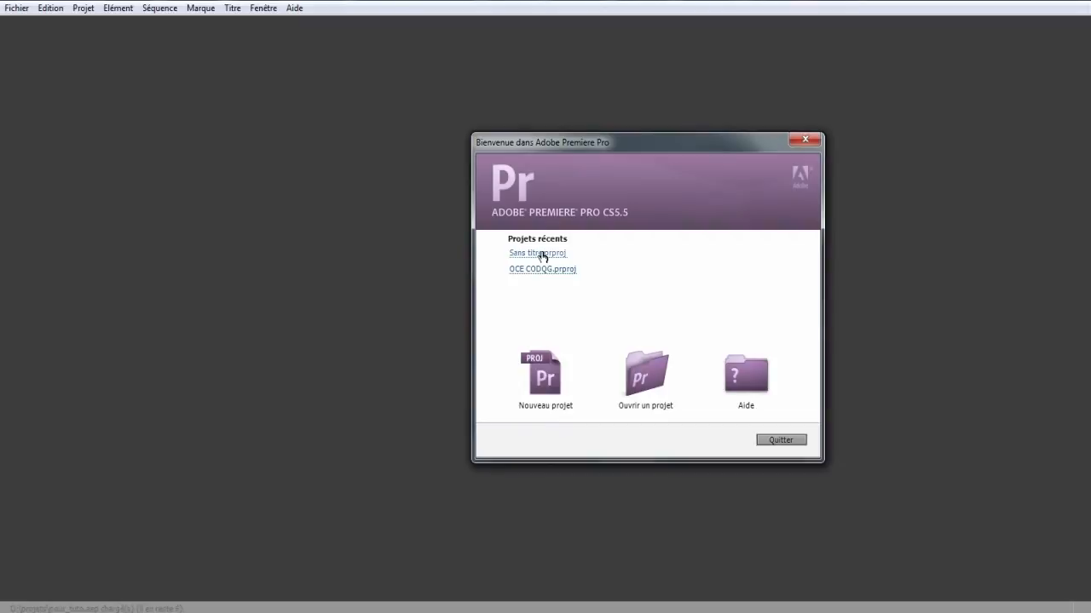
left_click(546, 375)
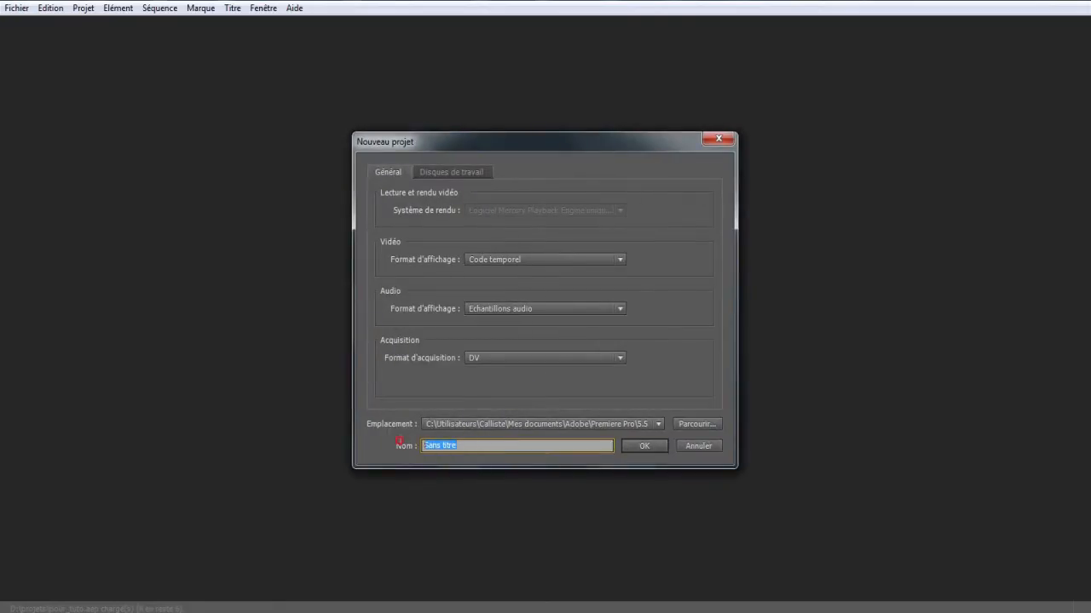
left_click(434, 172)
left_click(400, 172)
left_click_drag(476, 446, 345, 440)
left_click(630, 448)
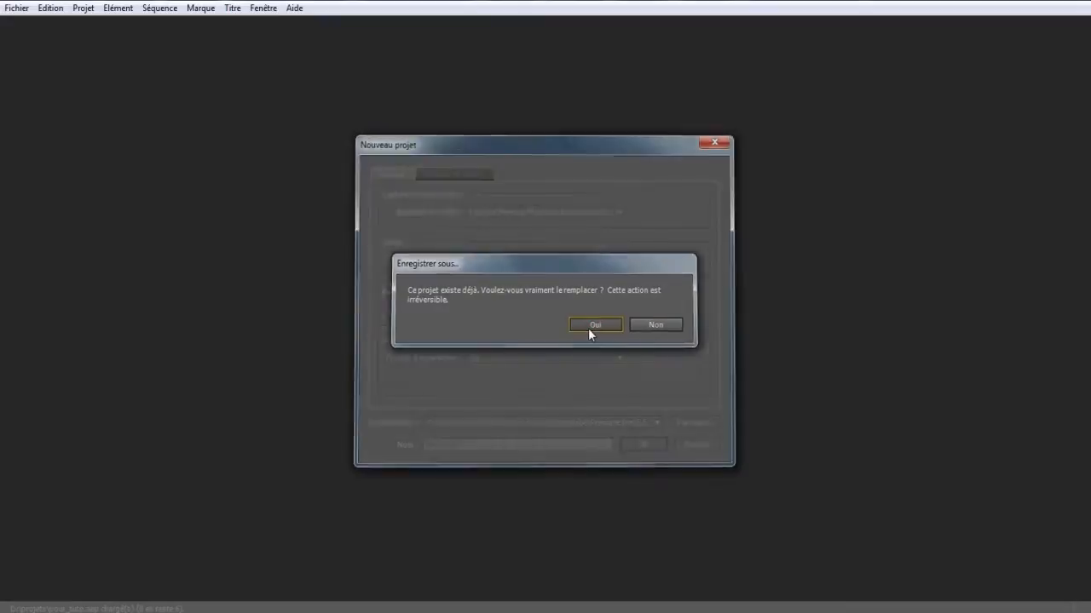
left_click(588, 328)
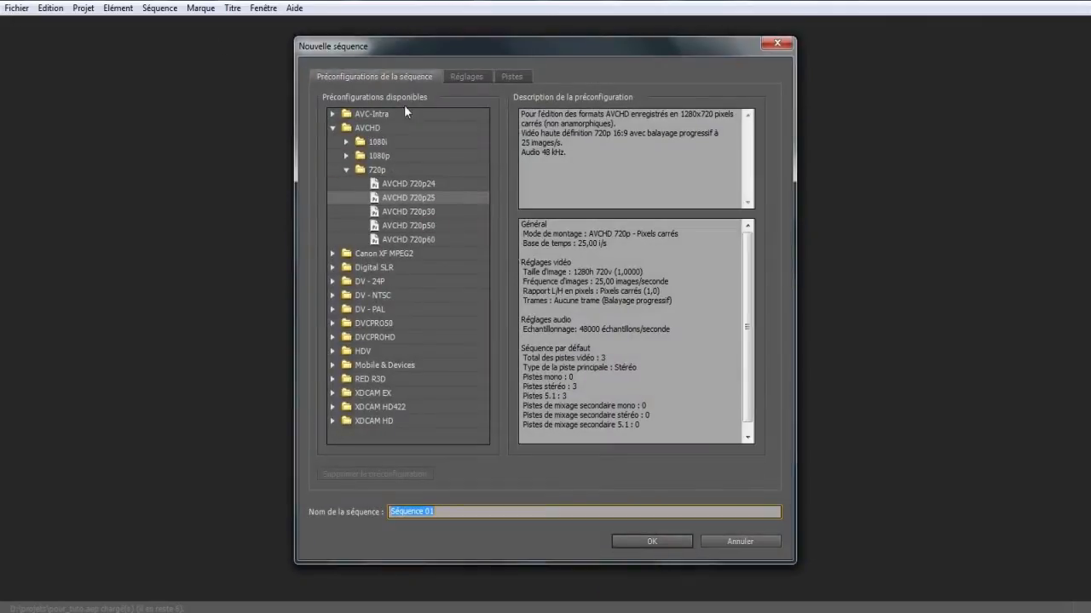
Create the sequence Séquence 01 with the AVCHD 720p25 preset
left_click(351, 168)
left_click(390, 198)
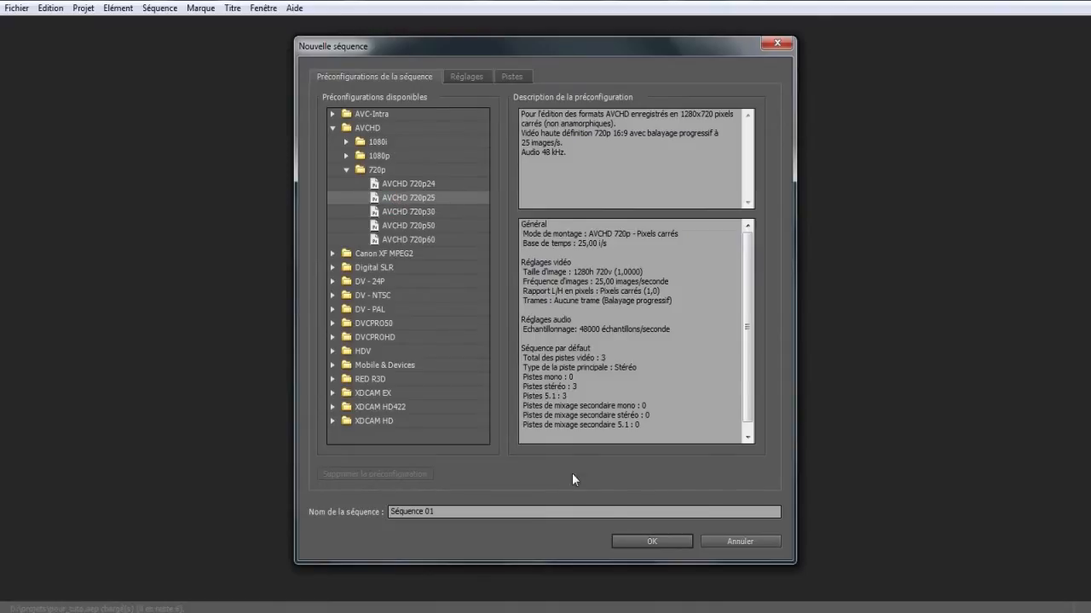
left_click(653, 540)
Close the empty Source monitor and display the clip effect controls (Options d'effet) in its place
left_click(309, 210)
left_click(309, 49)
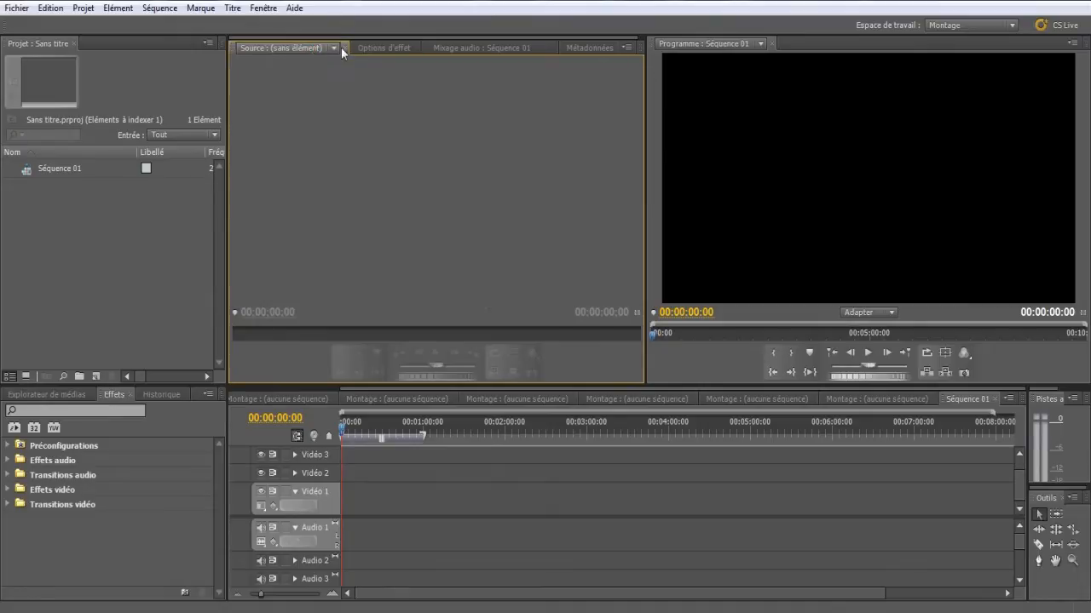
left_click(341, 48)
left_click(366, 44)
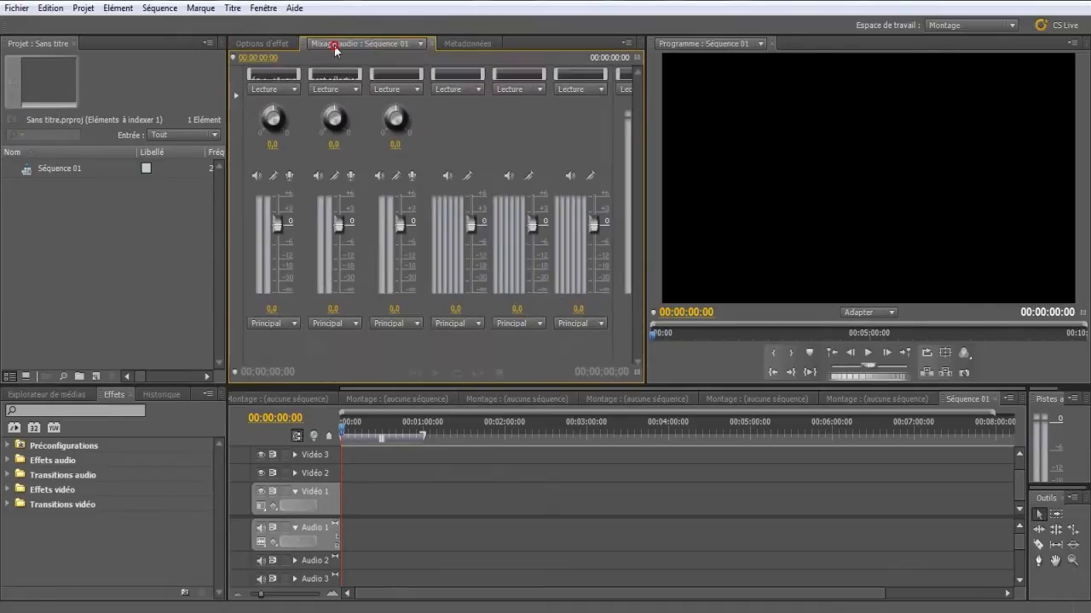
left_click(286, 48)
left_click(178, 246)
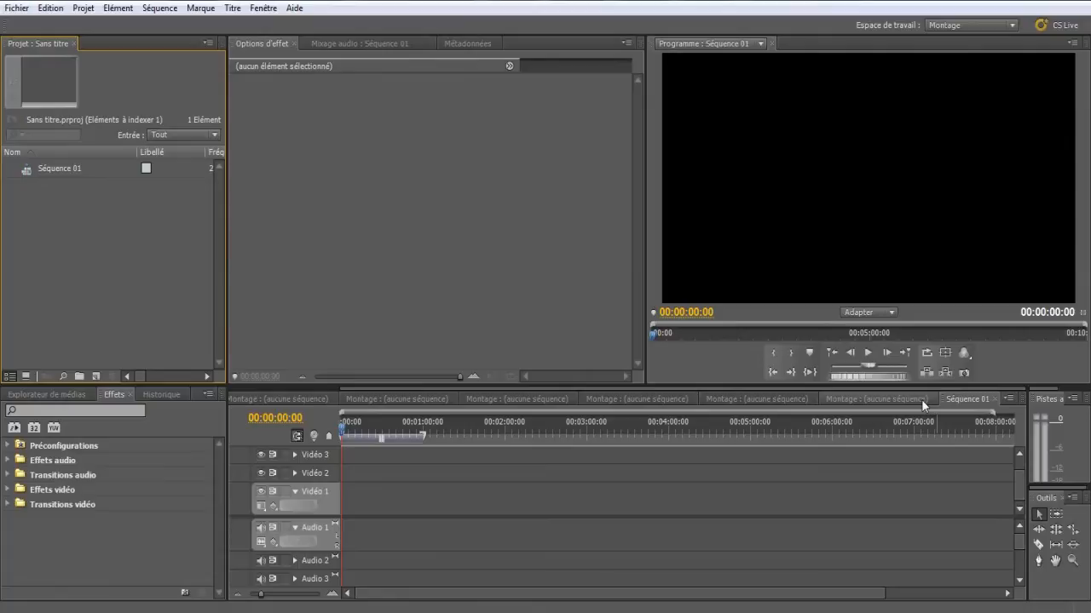
Close all the empty Montage timelines so that only Séquence 01 stays open
left_click(921, 398)
left_click(945, 398)
left_click(850, 393)
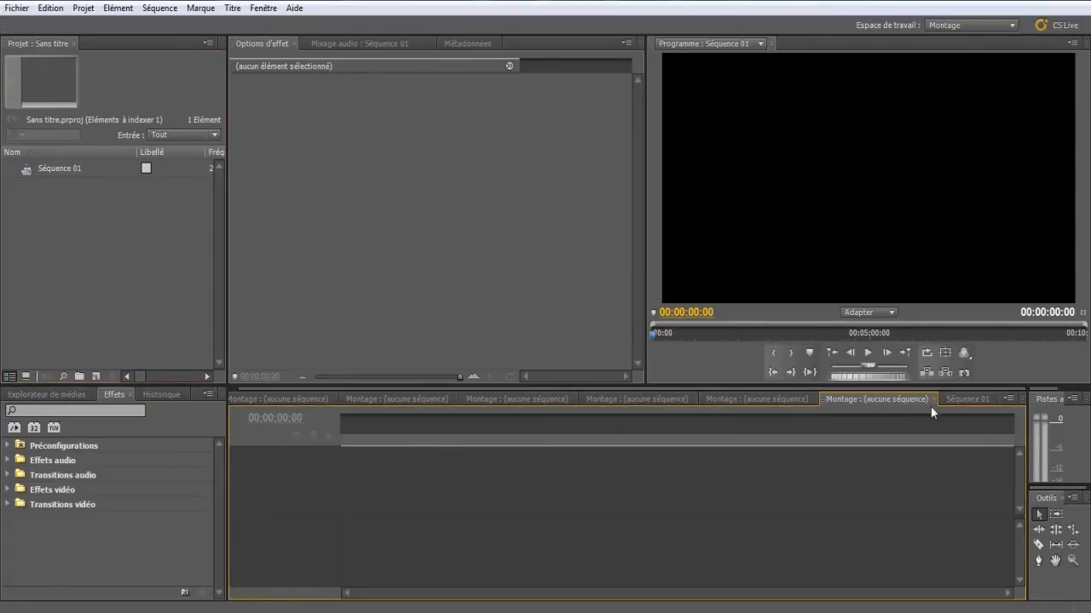
left_click(934, 397)
left_click(788, 396)
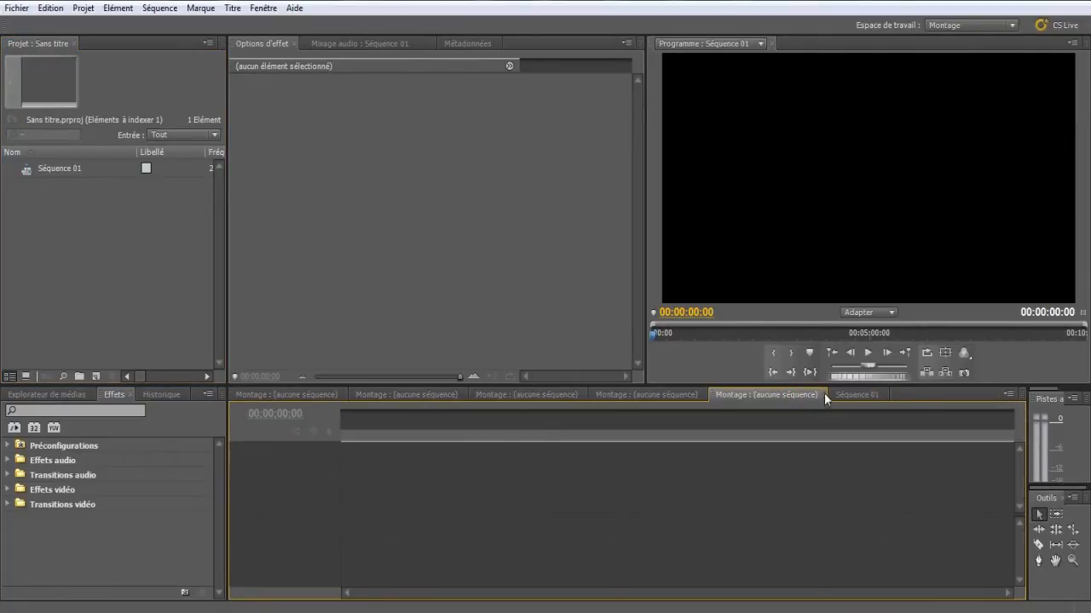
left_click(823, 395)
left_click(696, 394)
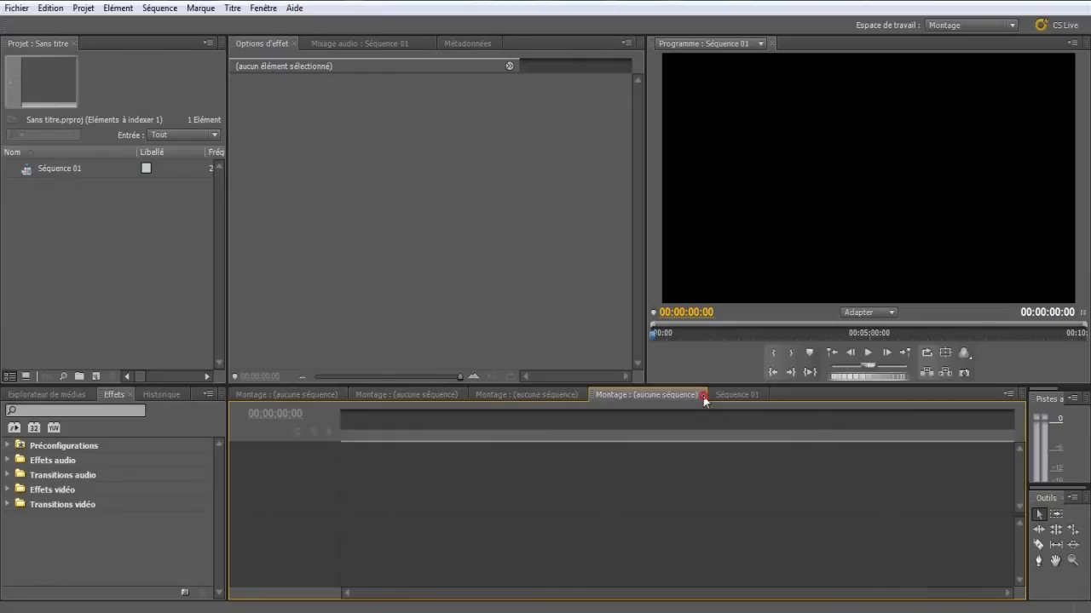
left_click(704, 395)
left_click(576, 397)
left_click(582, 394)
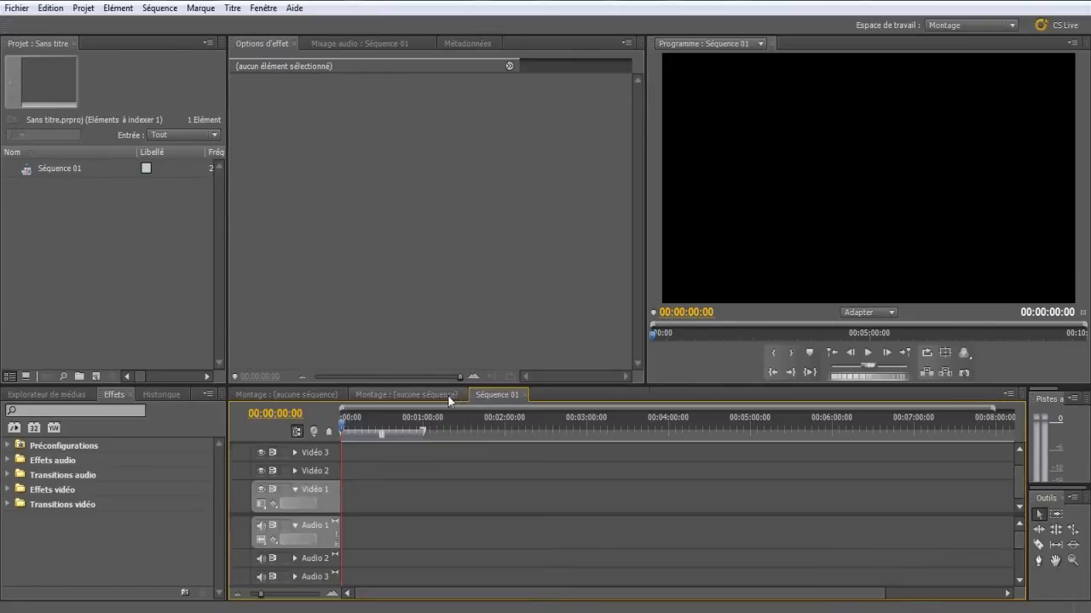
left_click(447, 394)
left_click(461, 394)
left_click(328, 393)
left_click(343, 397)
Import the video manosque_1.mp4 from the Bureau folder into the project
left_click(61, 269)
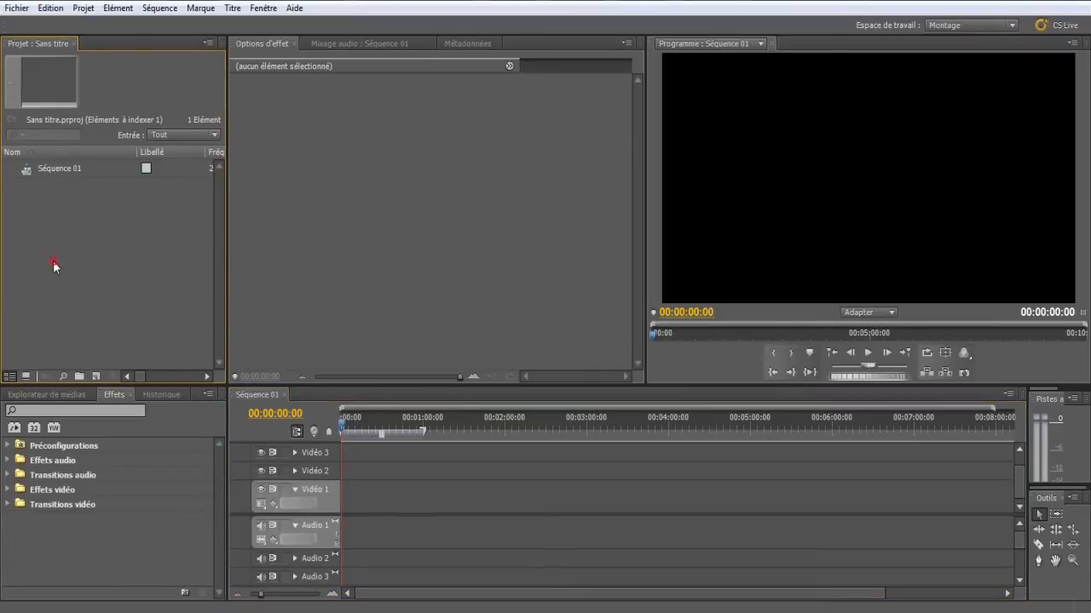
double_click(54, 267)
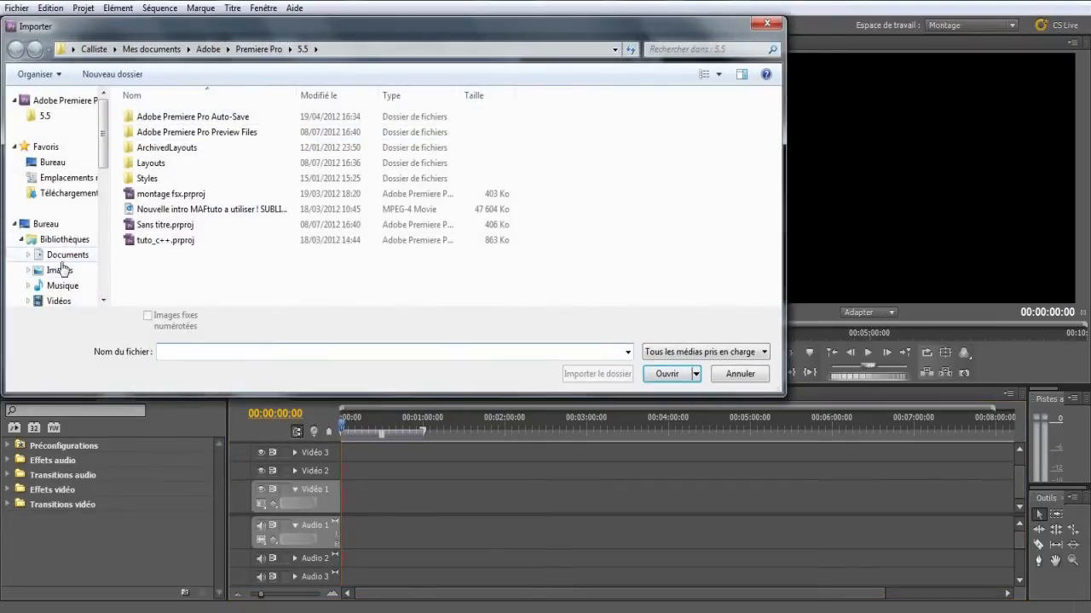
scroll(81, 230, "down", 4)
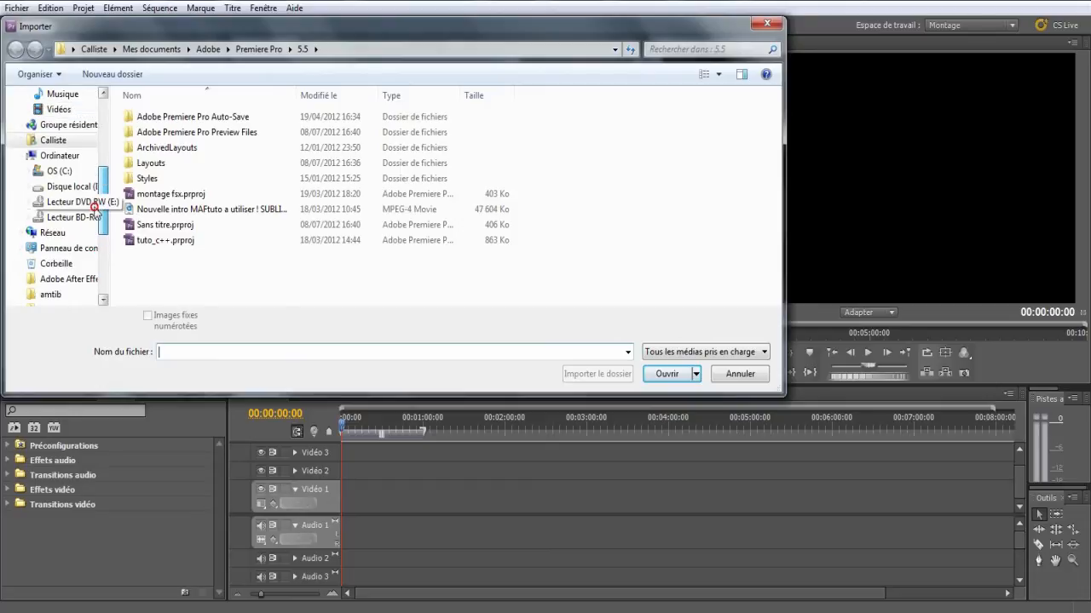
left_click(56, 155)
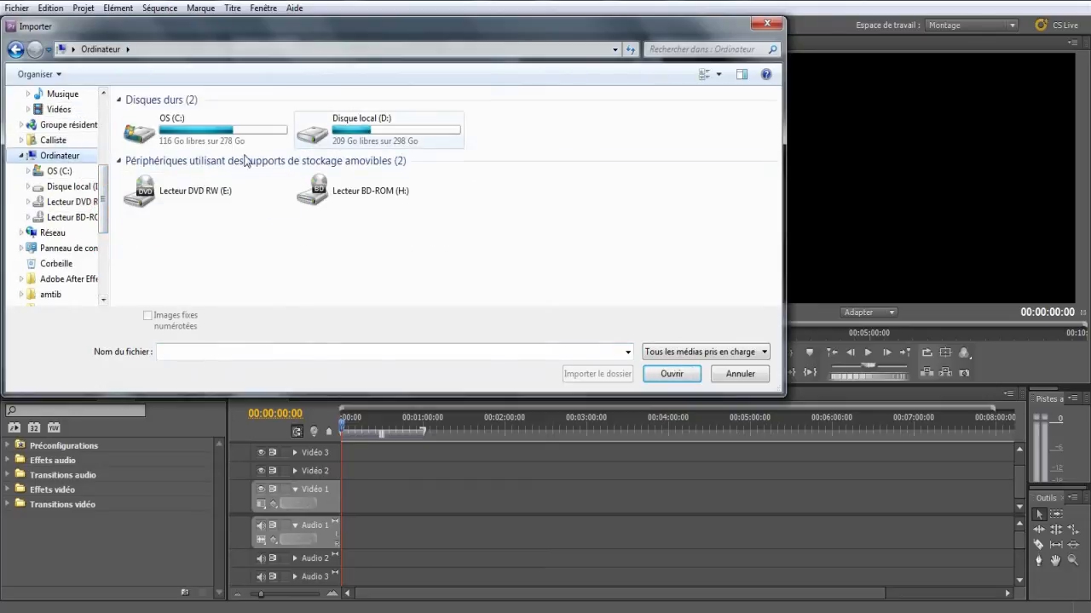
scroll(100, 152, "up", 1)
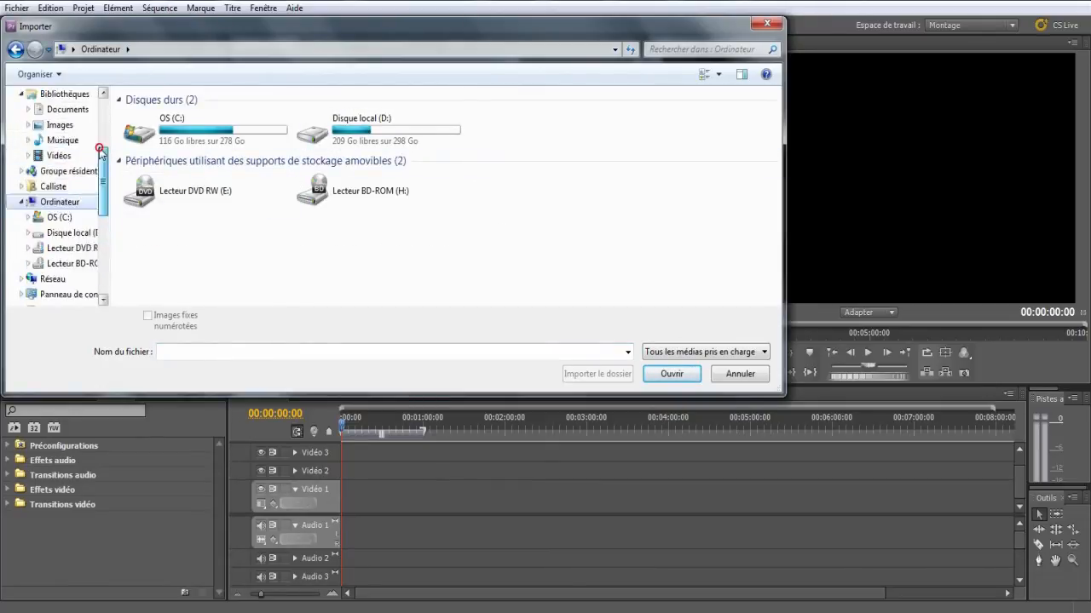
scroll(100, 151, "up", 2)
left_click(51, 94)
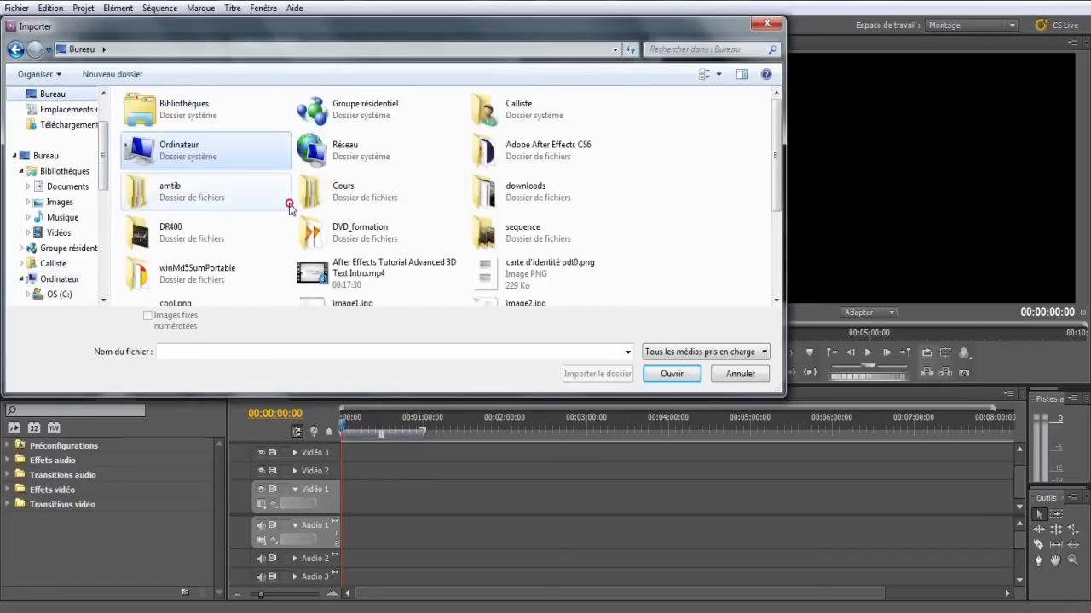
left_click(290, 209)
scroll(281, 247, "down", 2)
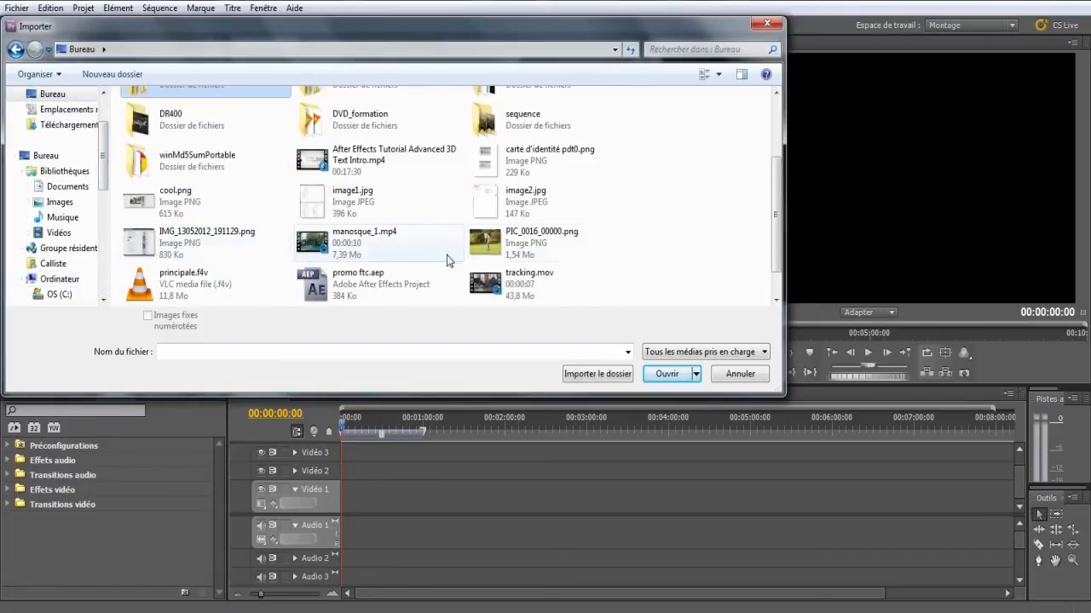
double_click(398, 249)
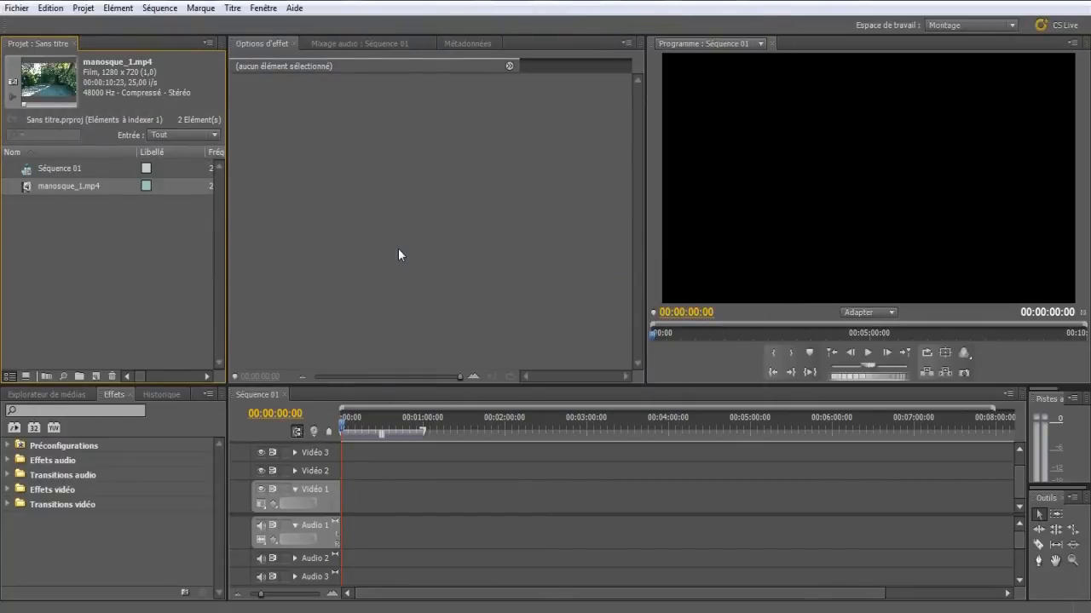
Place manosque_1.mp4 at the start of the Vidéo 1 track and enlarge the timeline scale to show it in detail
left_click_drag(42, 187, 341, 502)
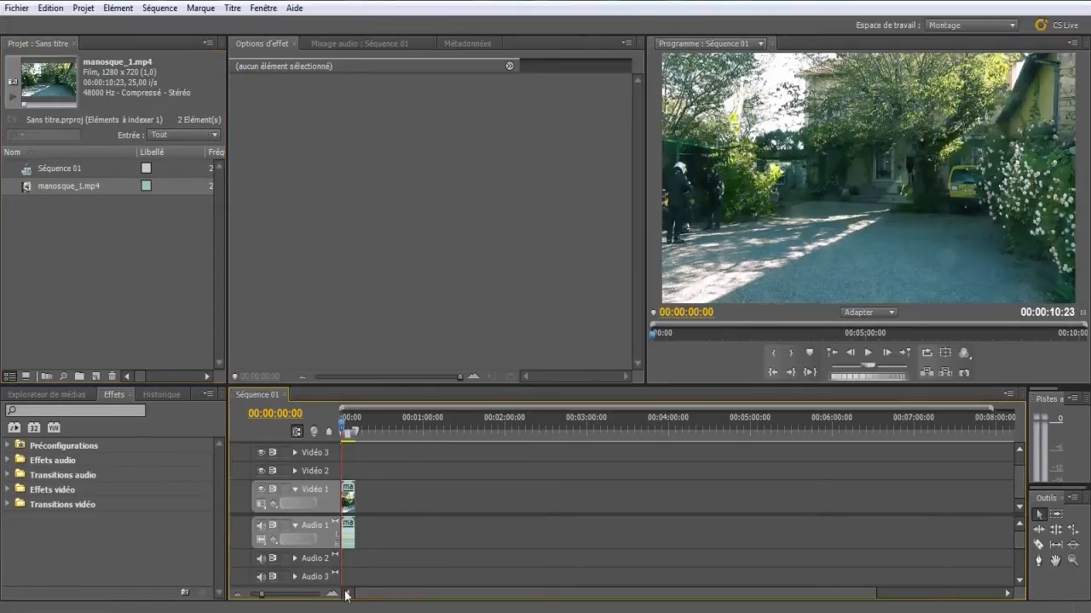
left_click(296, 594)
left_click_drag(297, 595, 290, 594)
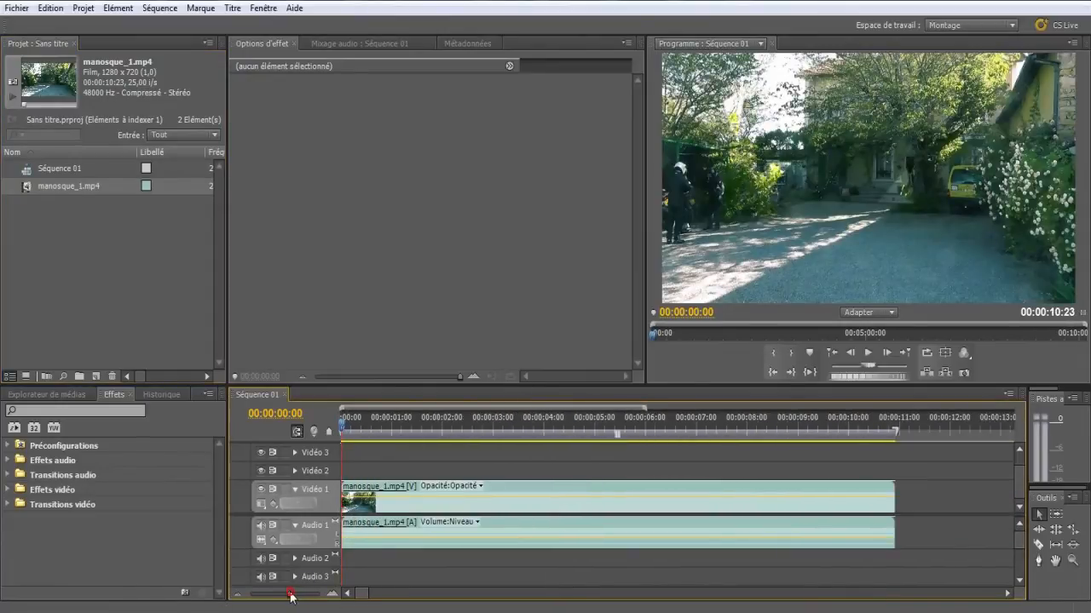
Import the video tracking02.mov from the Bureau folder into the project
left_click(146, 315)
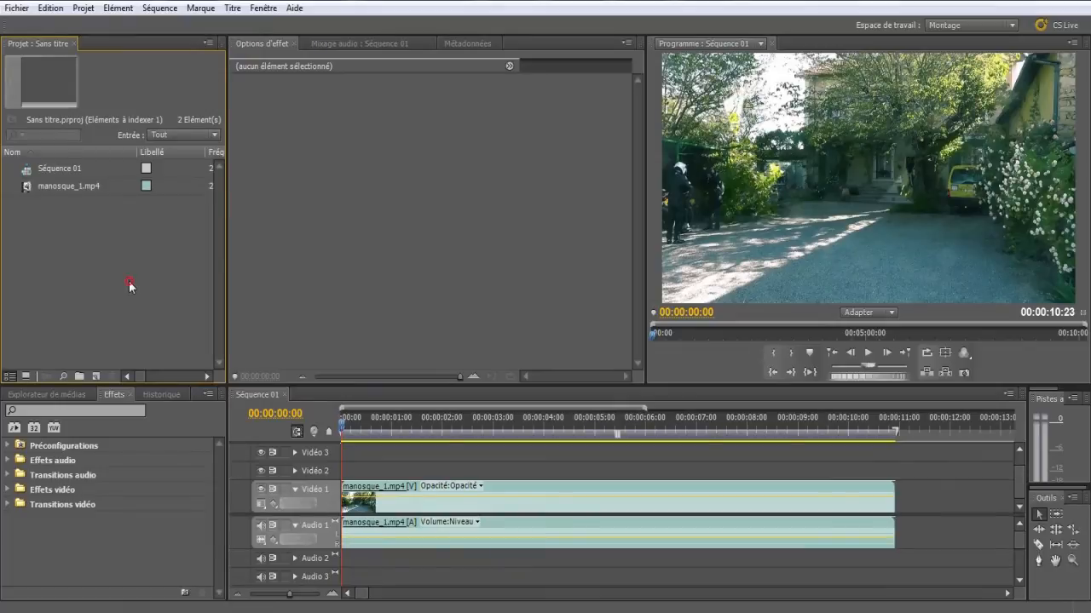
double_click(129, 284)
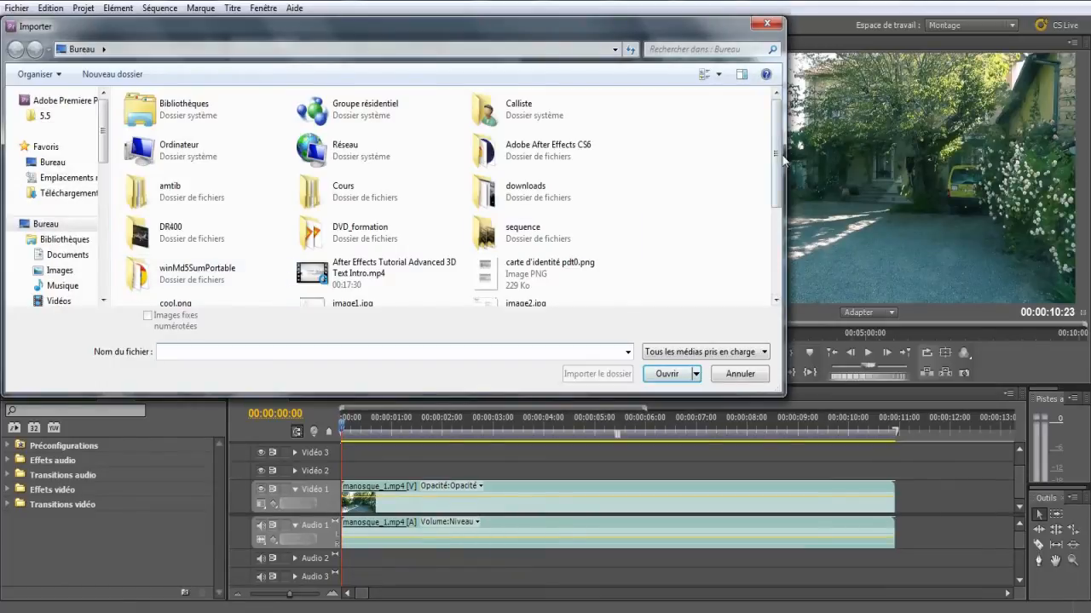
scroll(782, 160, "down", 3)
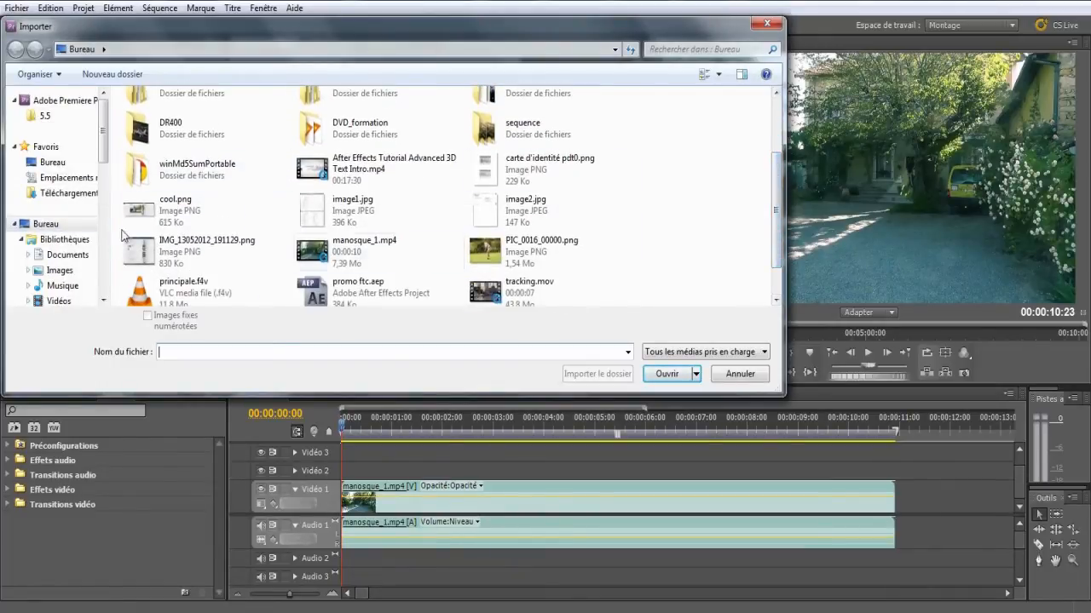
left_click(511, 251)
scroll(366, 273, "down", 1)
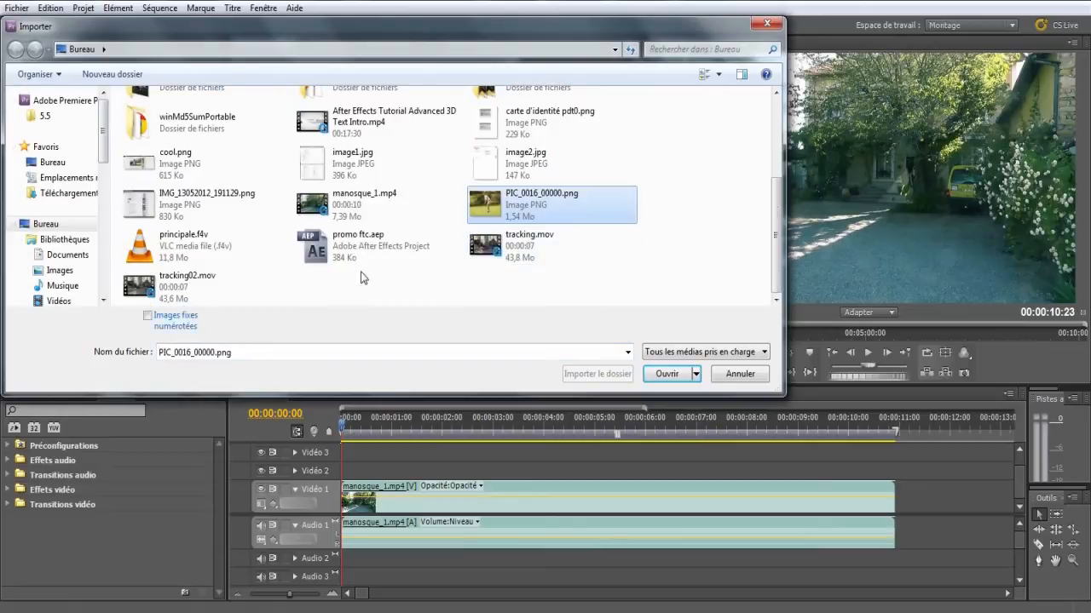
double_click(247, 289)
Place tracking02.mov directly after manosque_1.mp4 on Vidéo 1 and move the playhead to 00:00:02:09
left_click_drag(51, 203, 898, 511)
left_click_drag(920, 422, 463, 514)
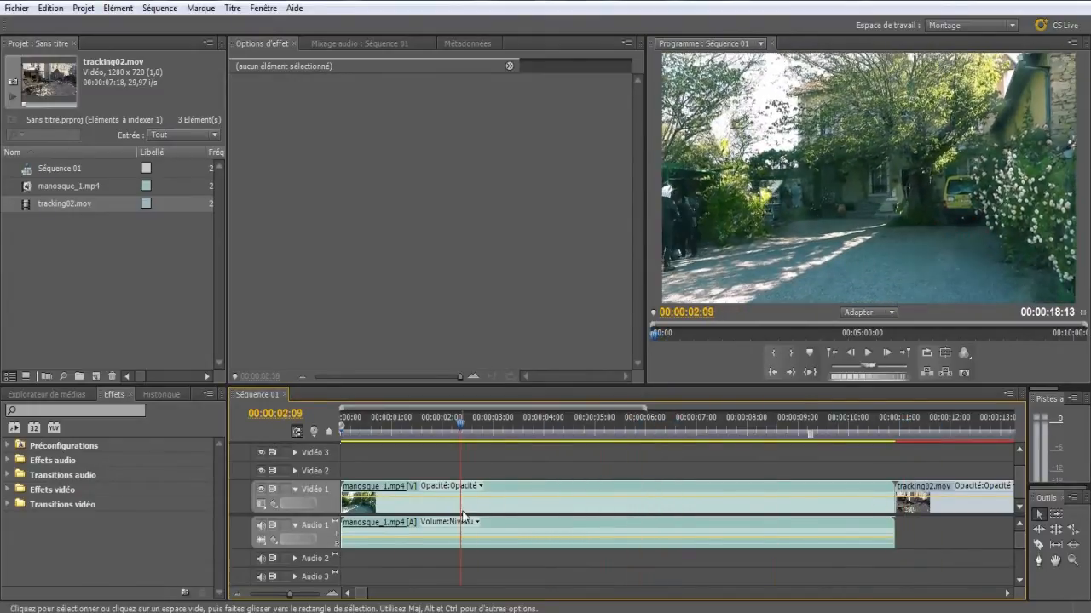
left_click_drag(361, 594, 284, 596)
left_click(569, 498)
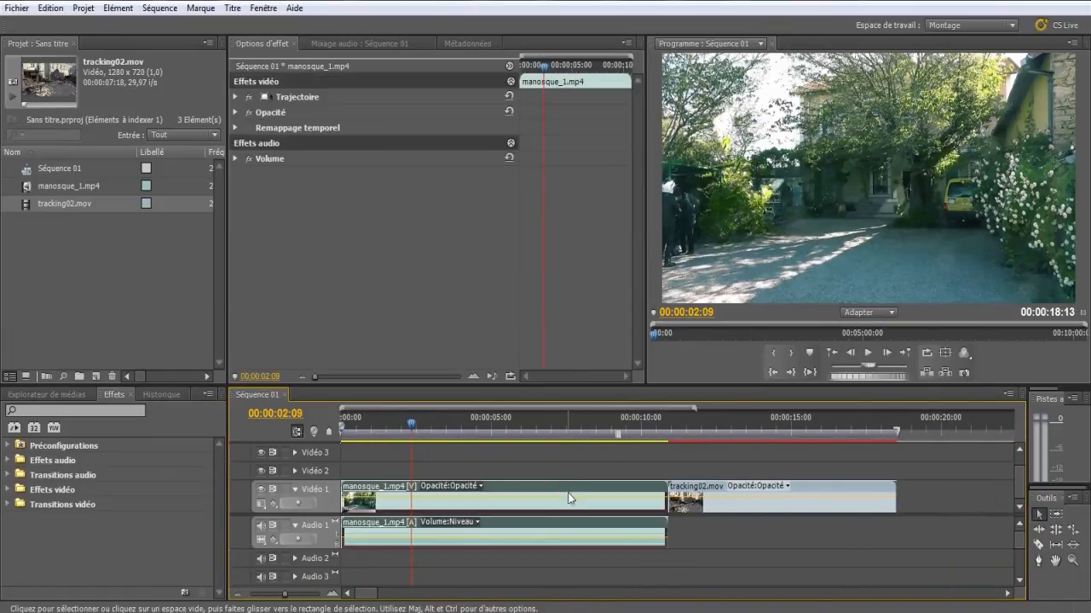
right_click(483, 494)
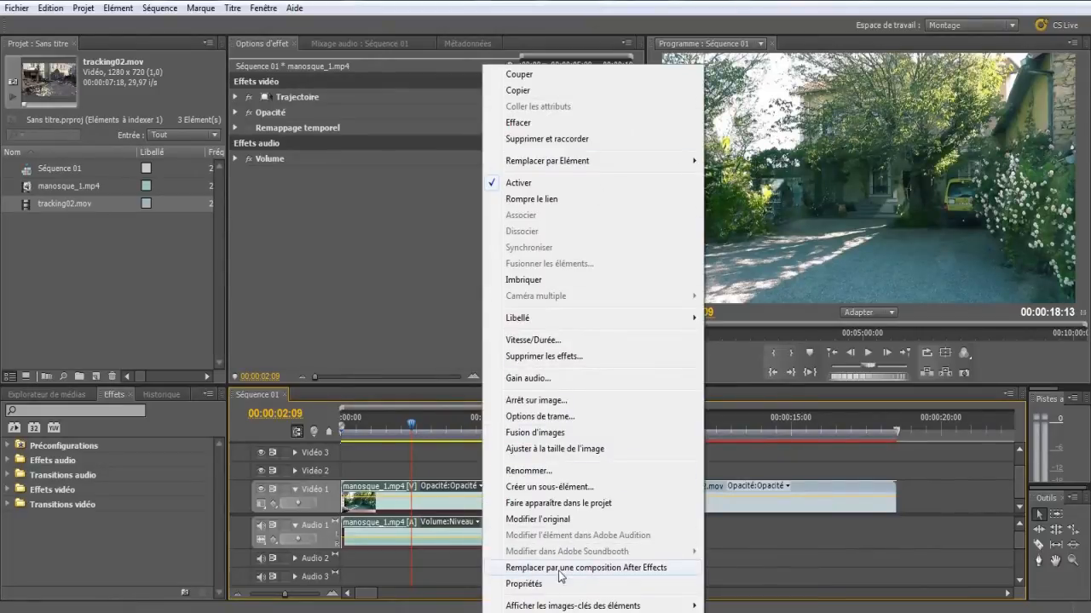
left_click(404, 478)
Select both clips in the sequence and replace them with an After Effects composition
left_click_drag(696, 467, 627, 510)
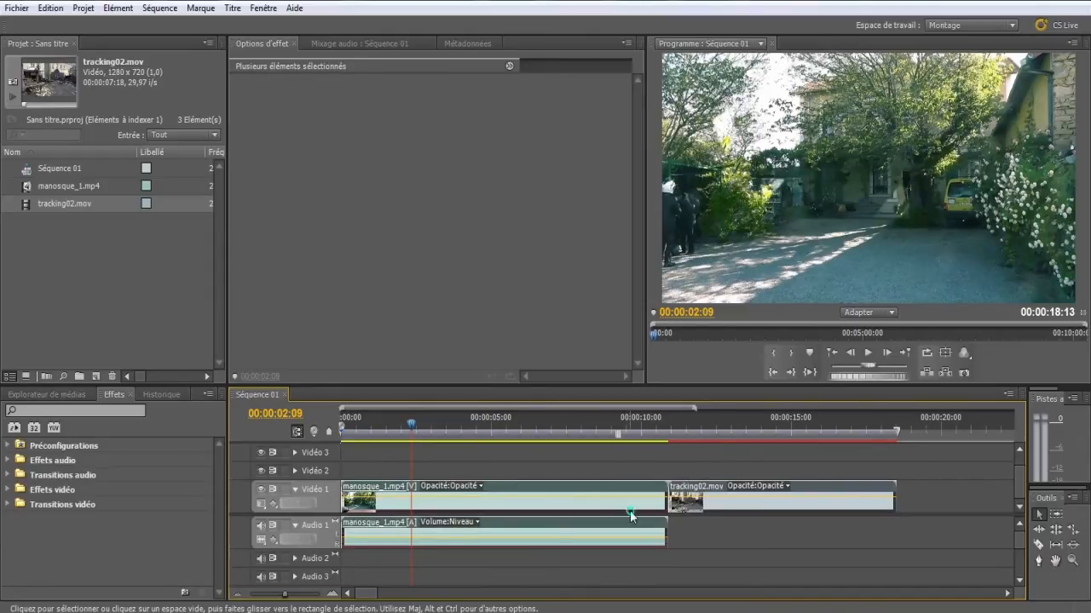
right_click(629, 510)
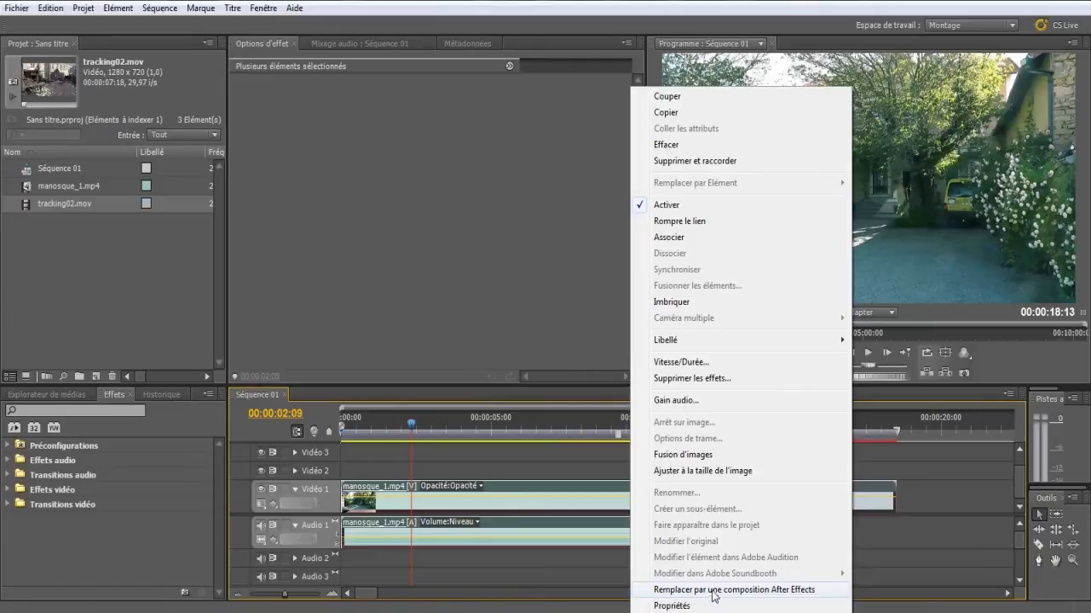
left_click(713, 591)
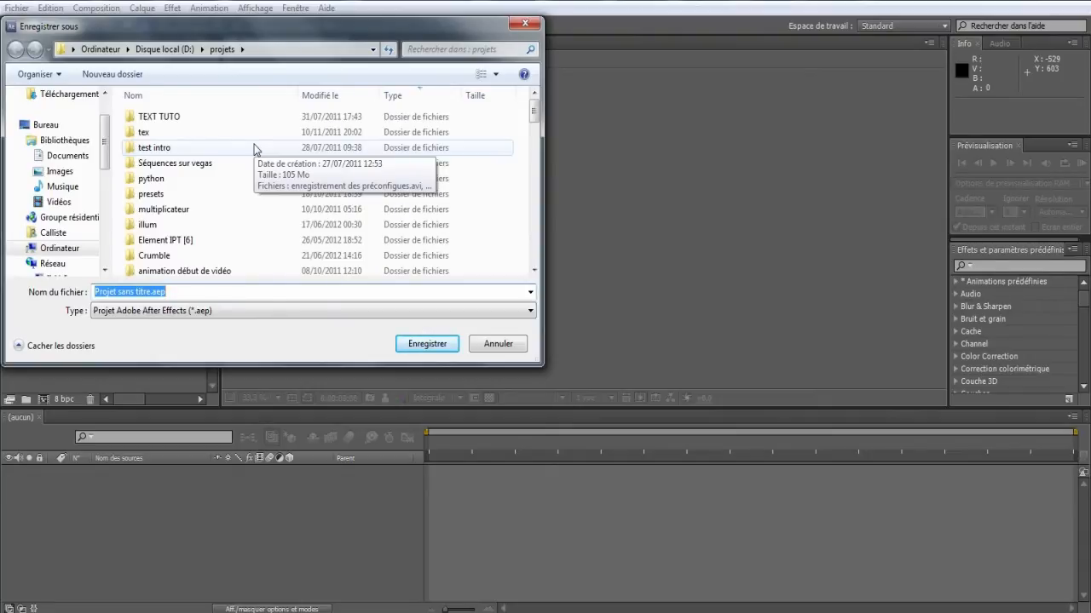
Save the new After Effects project in D:\projets as "assistant edit.aep"
left_click_drag(196, 293, 245, 293)
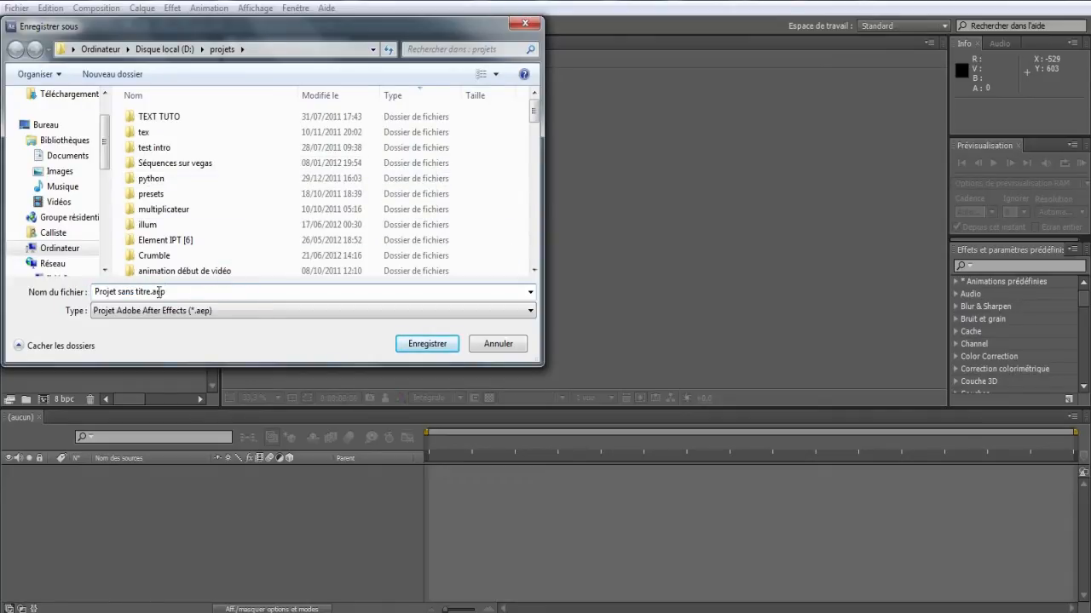
left_click(147, 292)
left_click_drag(147, 292, 60, 300)
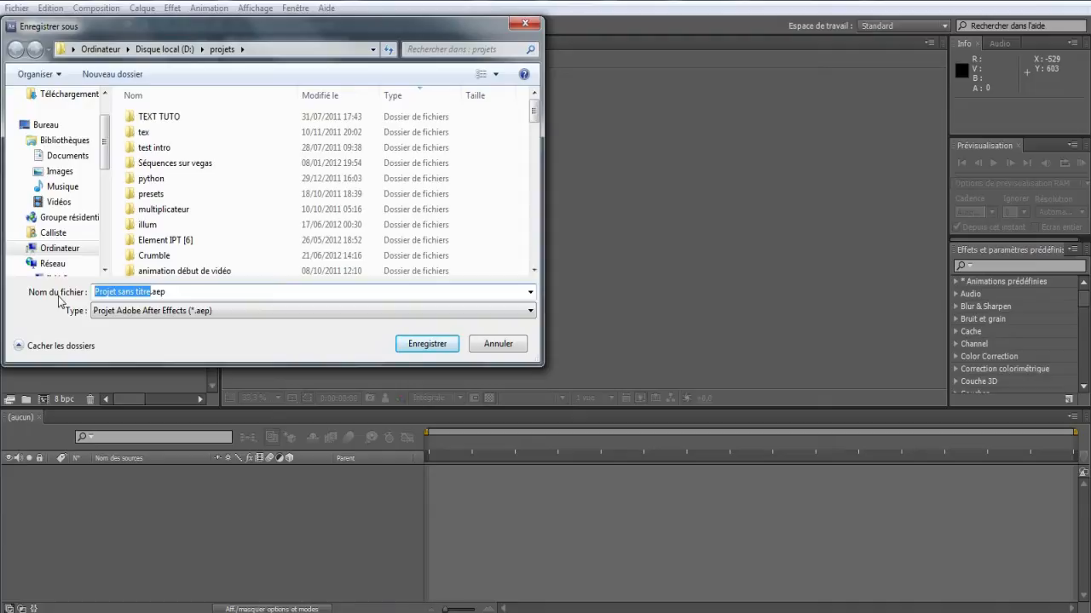
type("assistant edit")
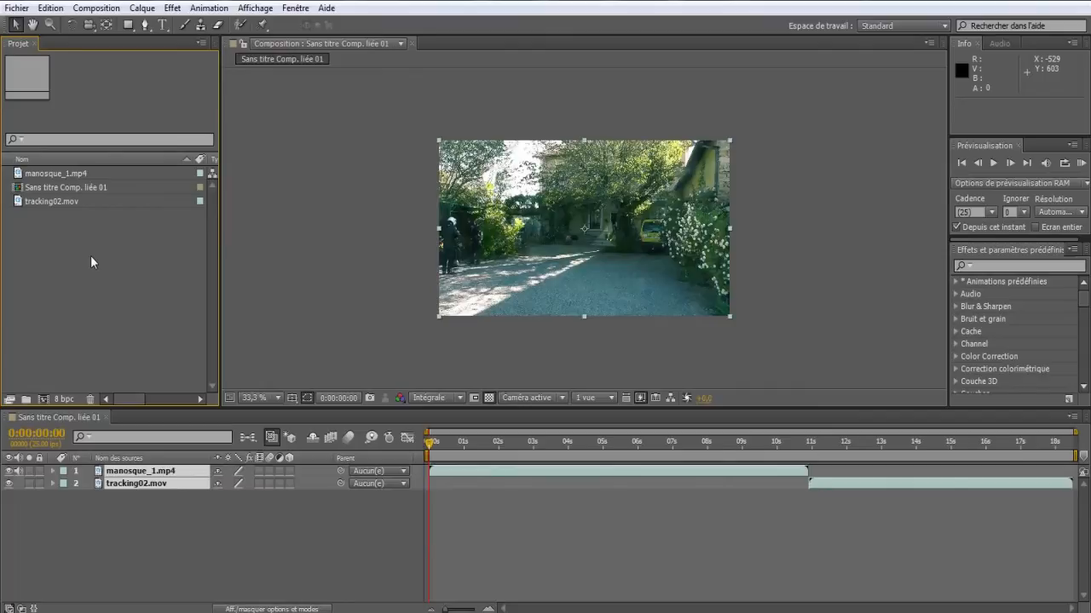
Inspect the tracking02.mov and manosque_1.mp4 footage items in the After Effects project and clear the layer selection
left_click(58, 200)
left_click(59, 175)
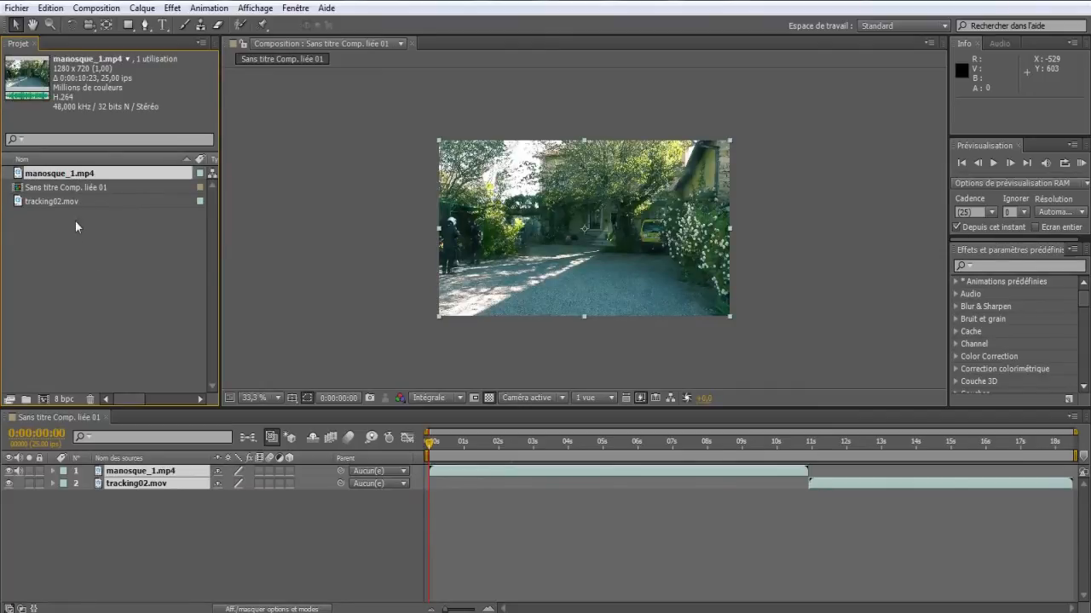
left_click_drag(451, 442, 169, 528)
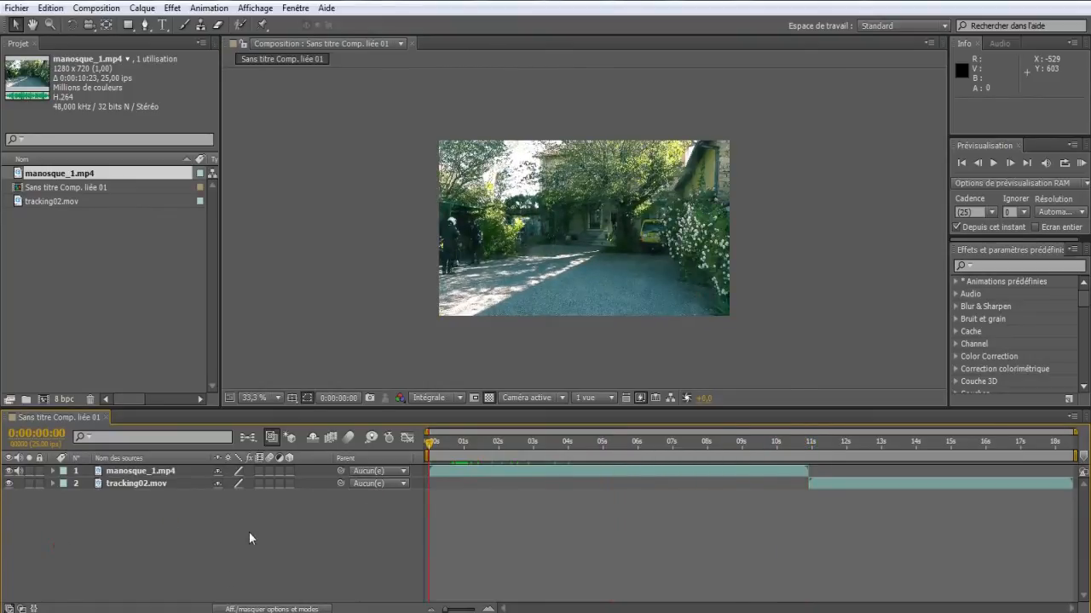
left_click(96, 8)
left_click(154, 342)
left_click(267, 366)
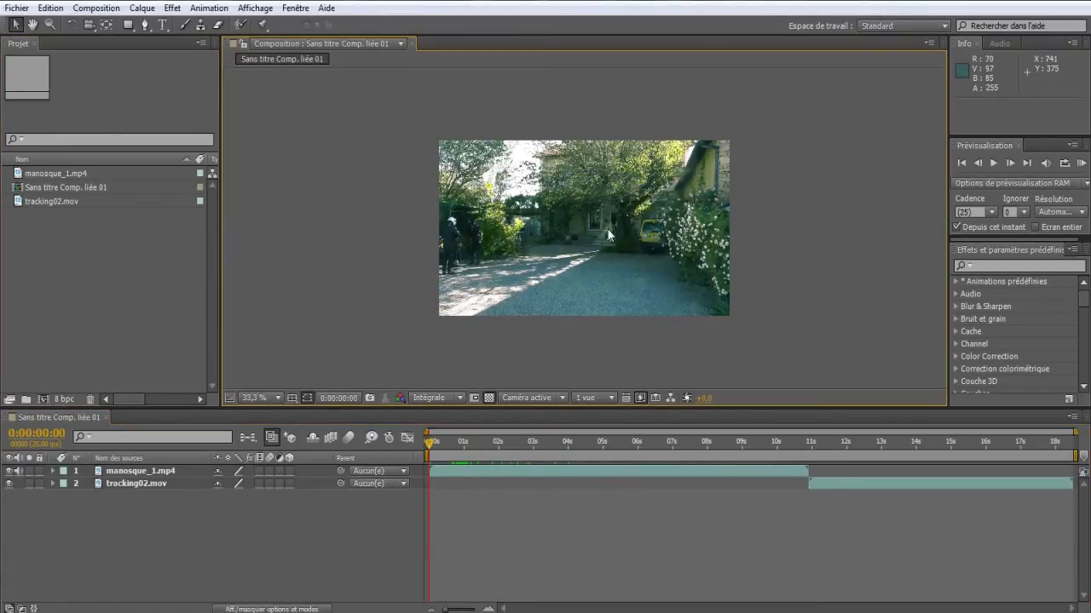
Enlarge the composition preview to 50% and move the current time to 0:00:12:19 within tracking02.mov
scroll(607, 234, "up", 2)
scroll(607, 234, "down", 1)
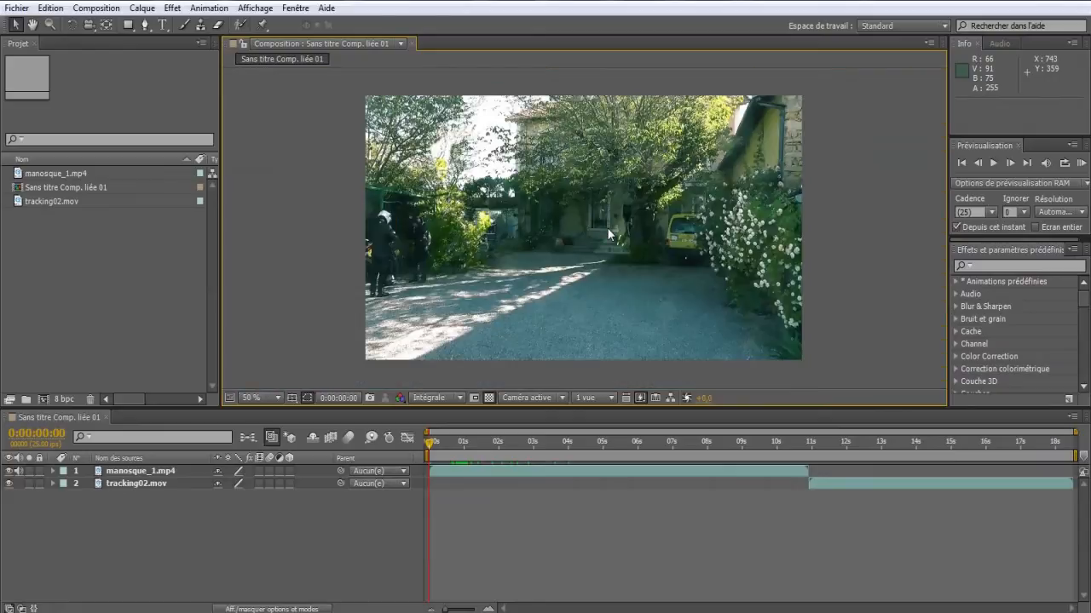
left_click(613, 235)
left_click(304, 524)
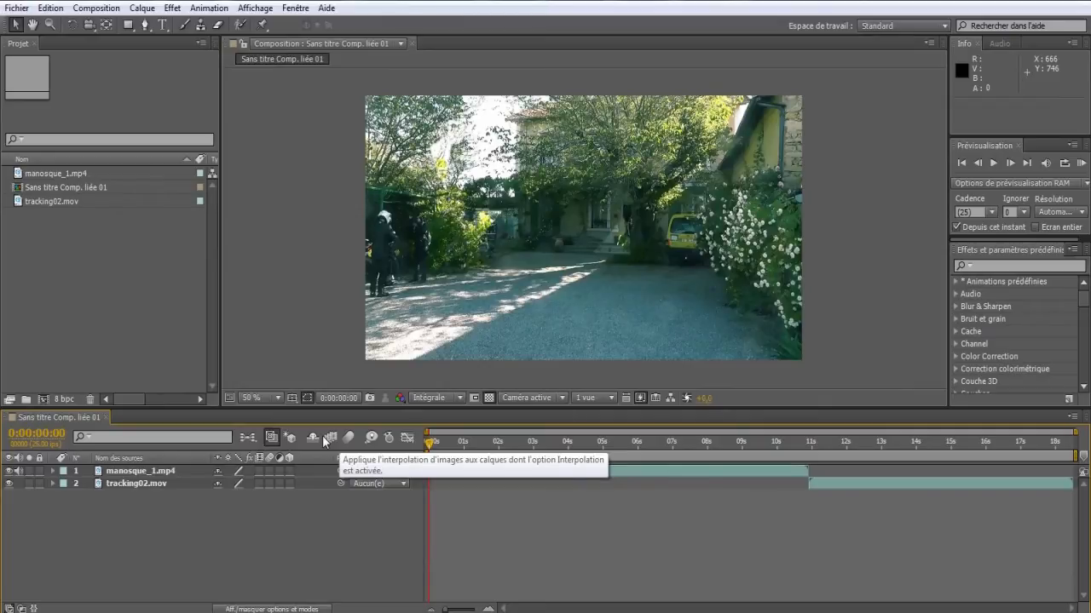
left_click(863, 443)
mouse_move(870, 451)
left_mouse_down()
mouse_move(848, 451)
mouse_move(875, 450)
left_mouse_up()
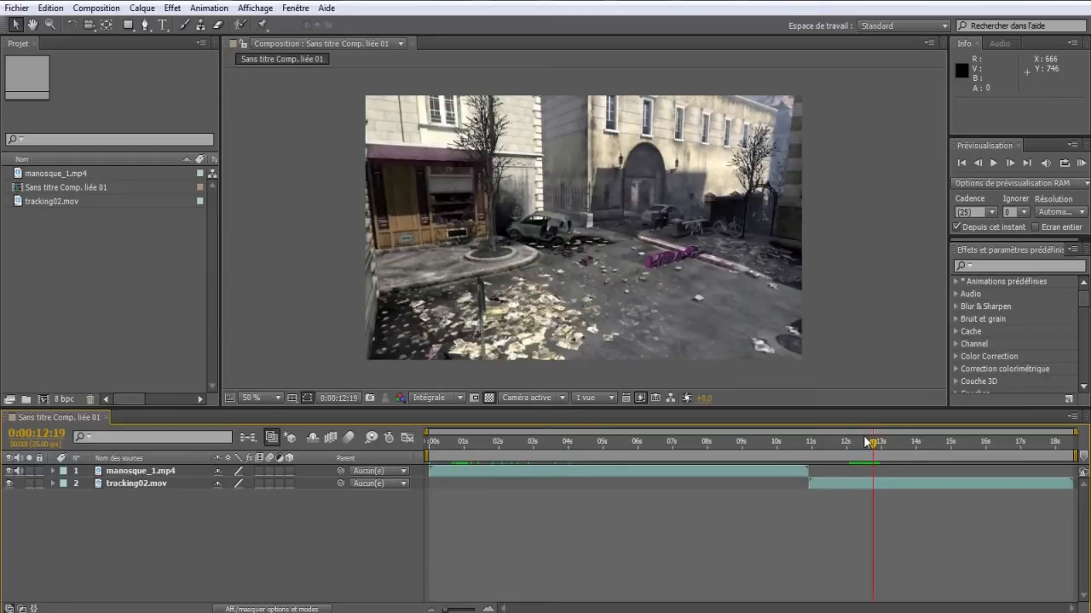
Switch to Premiere Pro and examine the linked composition in the sequence and among the project items
key("alt+Tab")
left_click(499, 488)
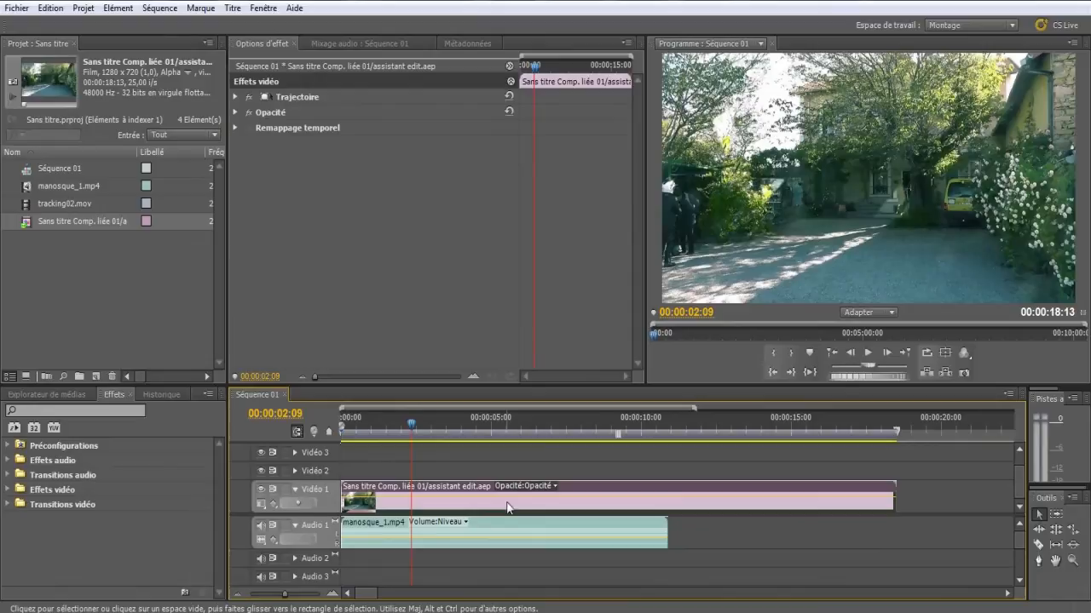
left_click_drag(691, 468, 539, 499)
left_click_drag(444, 454, 710, 452)
left_click(72, 218)
left_click_drag(67, 223, 83, 225)
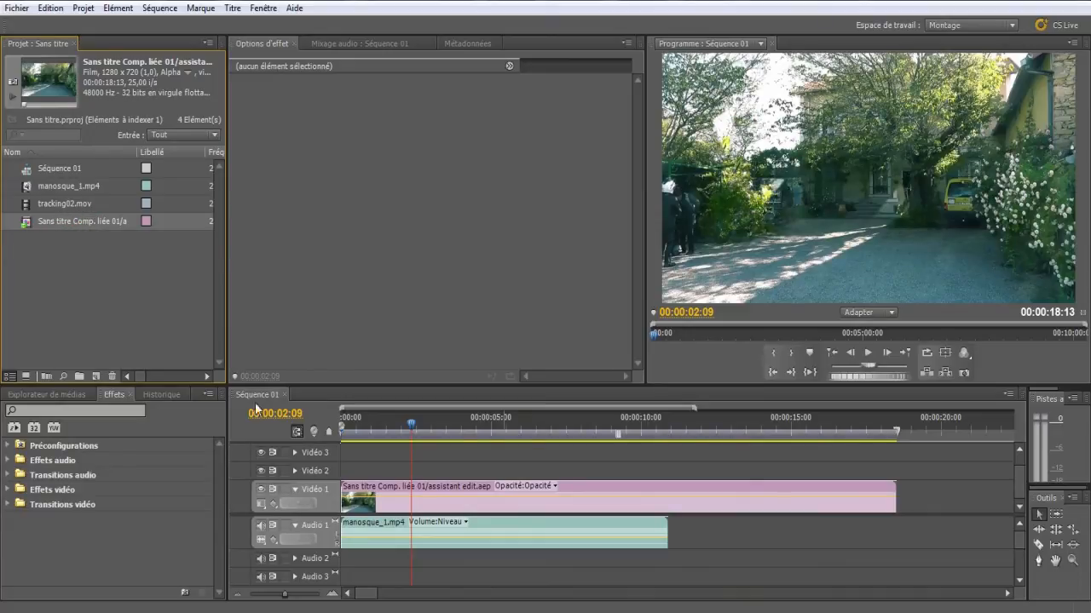
Bring Sans titre Comp. liée 01 from After Effects into the Premiere Pro project and delete the duplicate linked composition
left_click(358, 610)
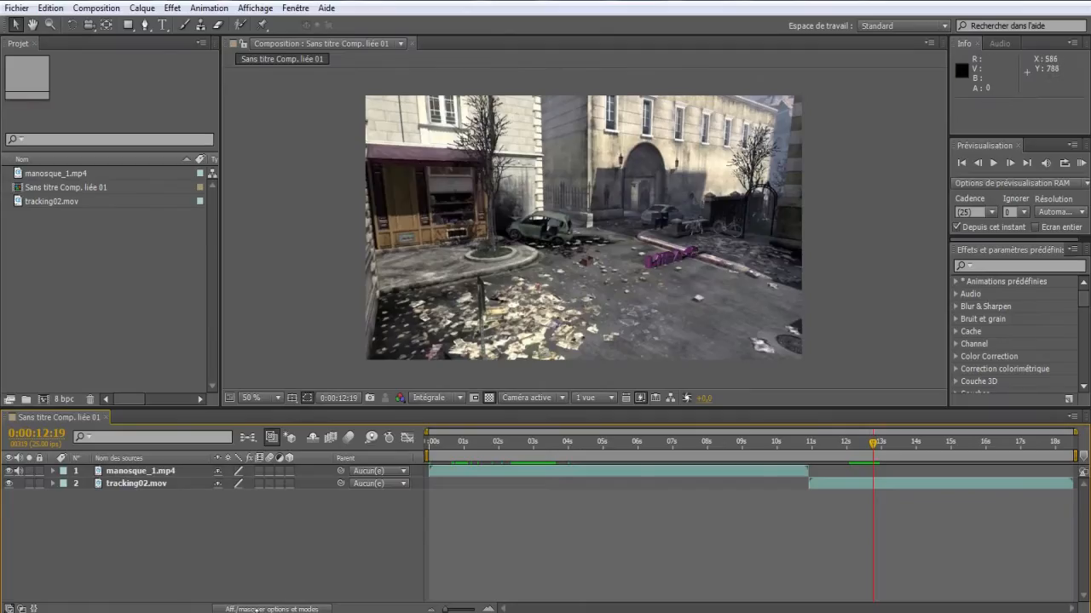
left_click(34, 186)
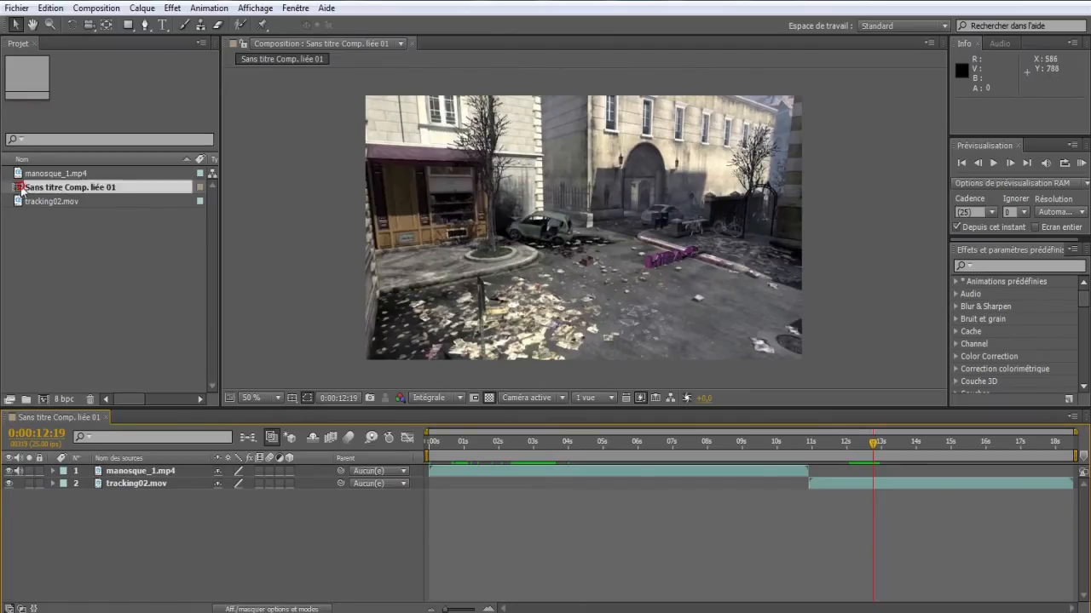
left_click_drag(34, 186, 81, 245)
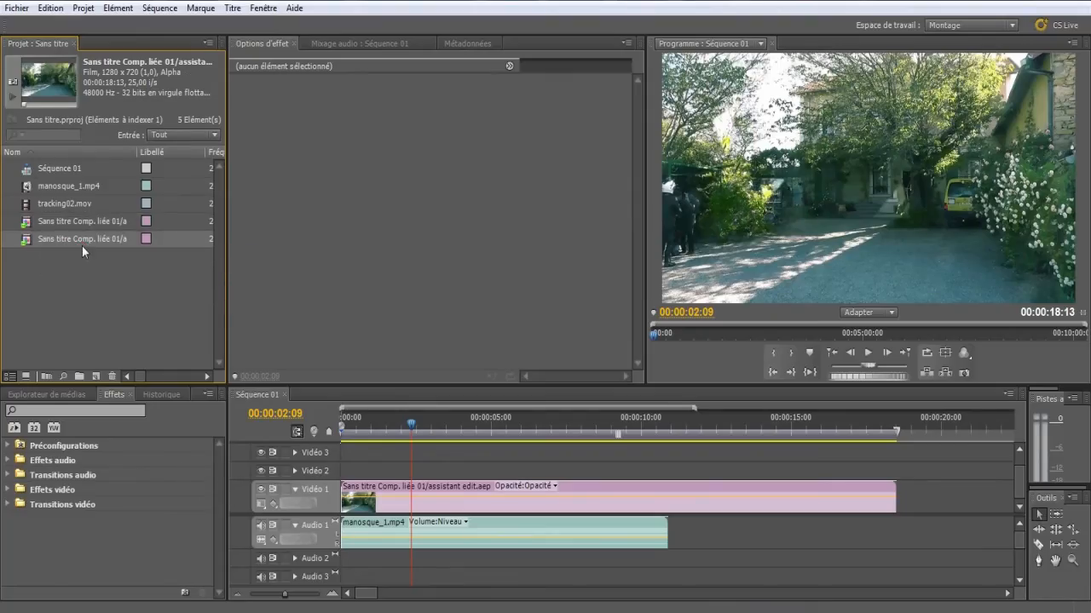
key("Delete")
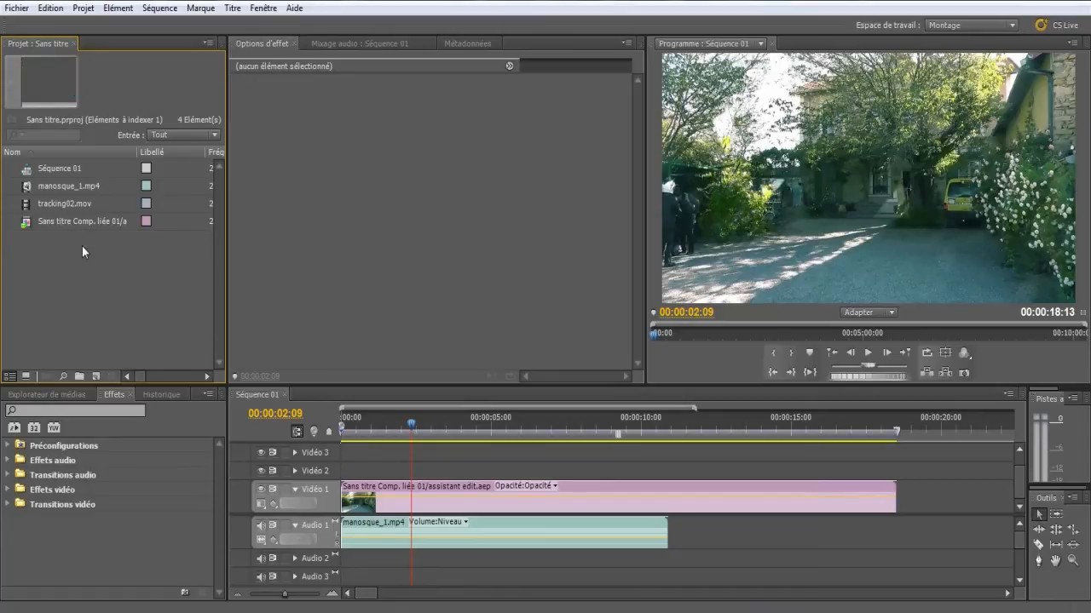
Move the Premiere Pro sequence playhead to 00:00:05:15 and add an adjustment layer (Calque d'effets) to the After Effects composition
left_click(509, 423)
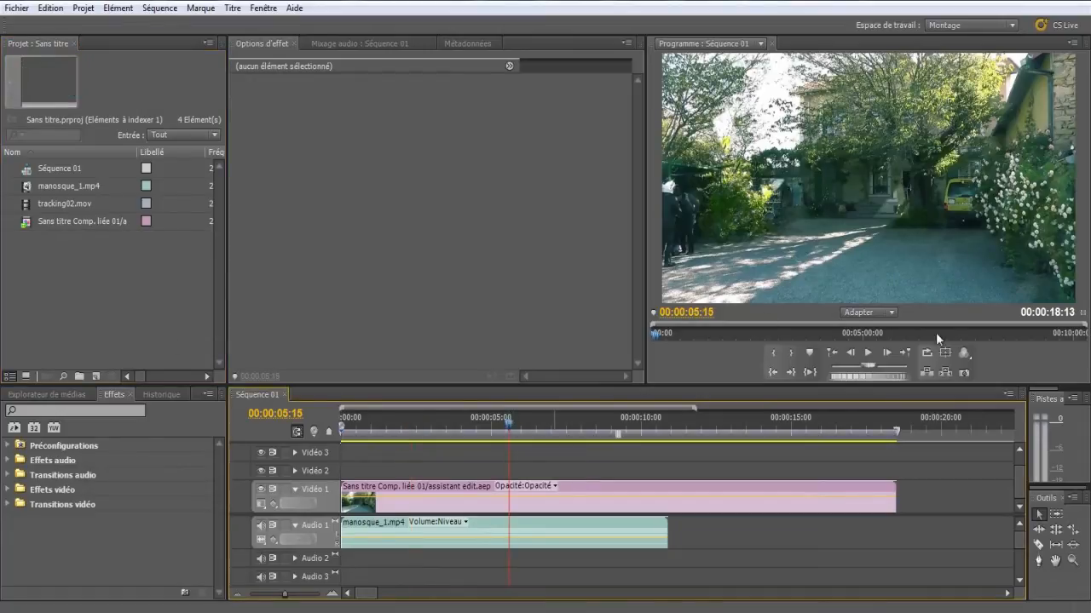
key("alt+Tab")
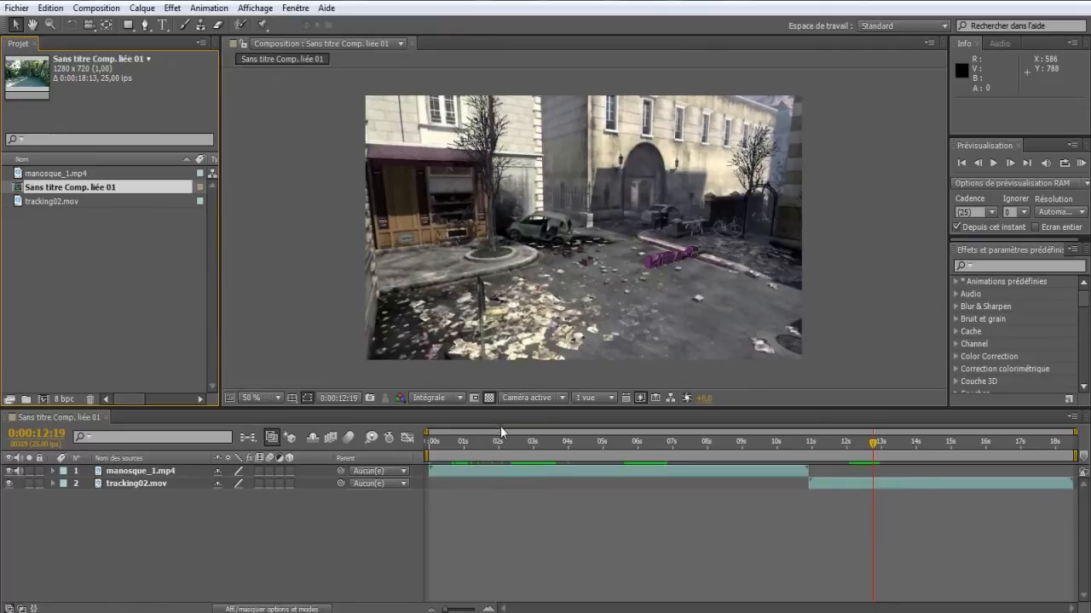
left_click(260, 536)
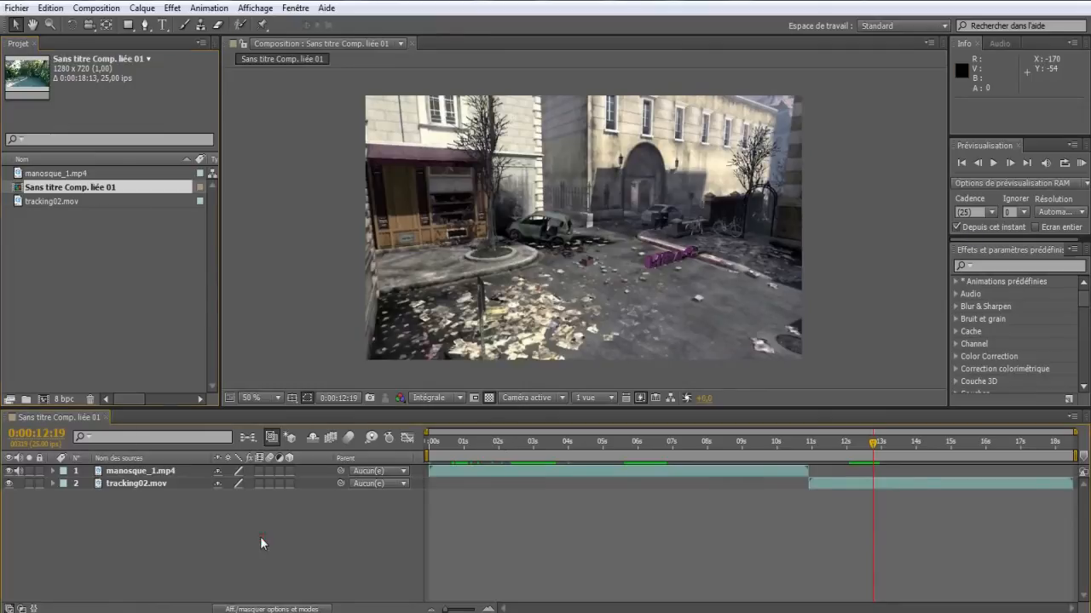
left_click(141, 7)
mouse_move(158, 25)
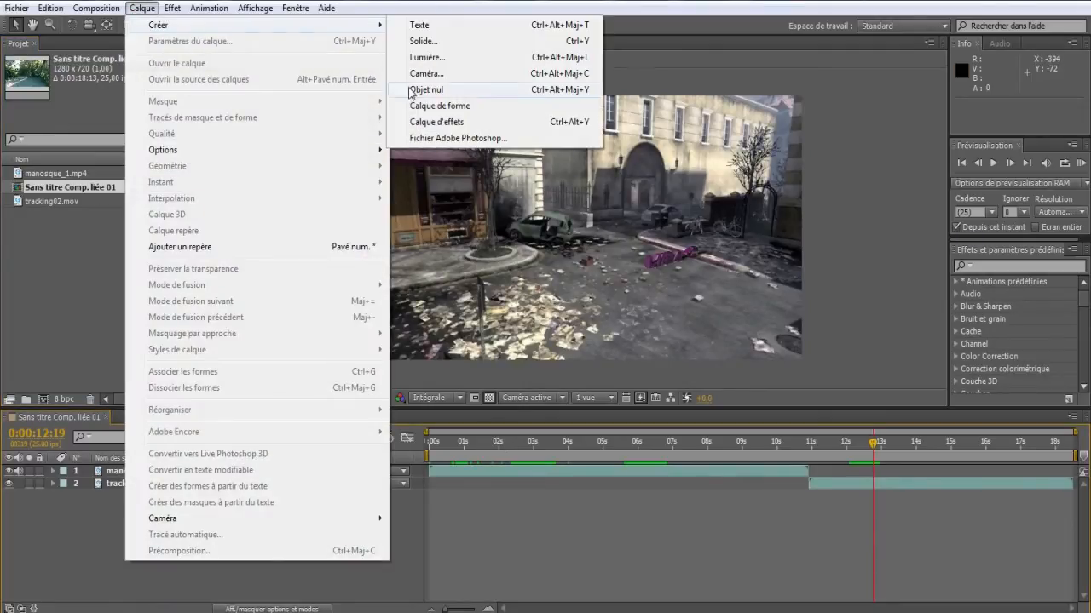
left_click(433, 122)
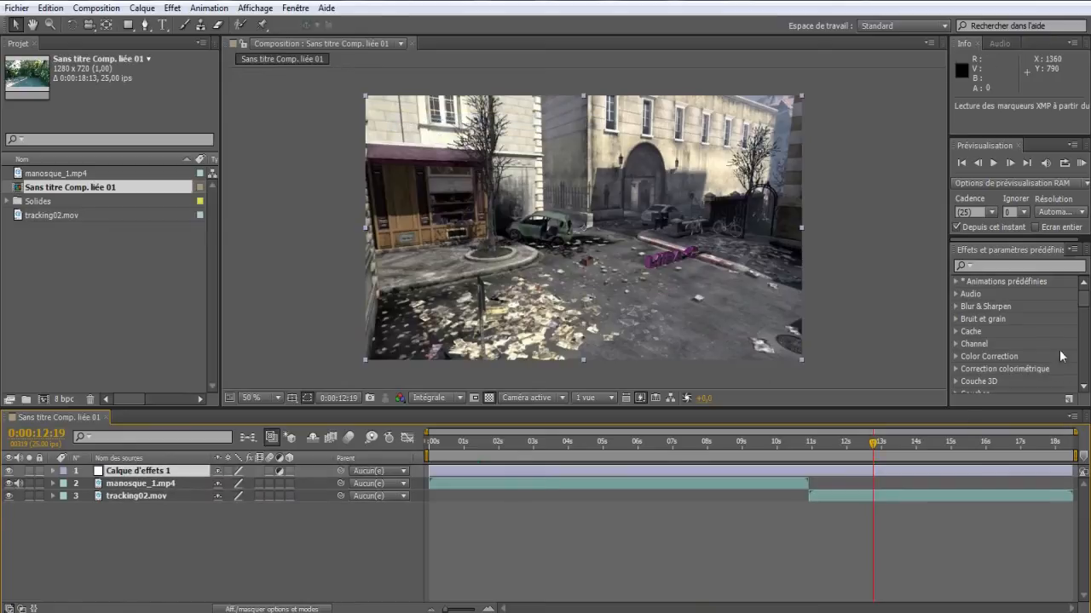
Apply the Video Copilot Twitch effect to the adjustment layer
scroll(1060, 351, "down", 10)
left_click(957, 386)
left_click_drag(992, 386, 920, 470)
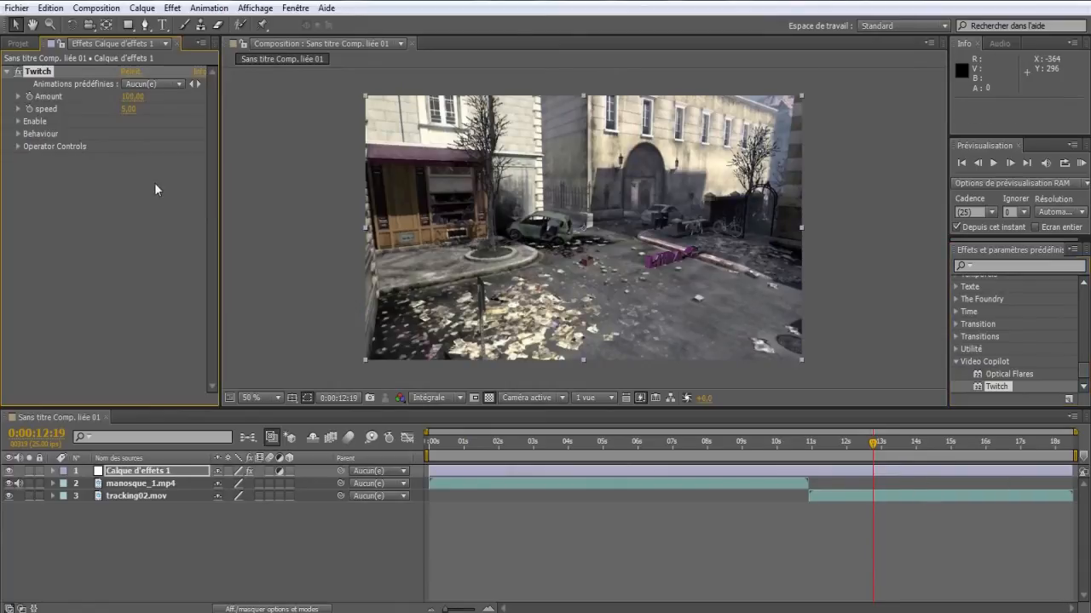
Enable the Blur and Slide options of the Twitch effect
left_click(18, 122)
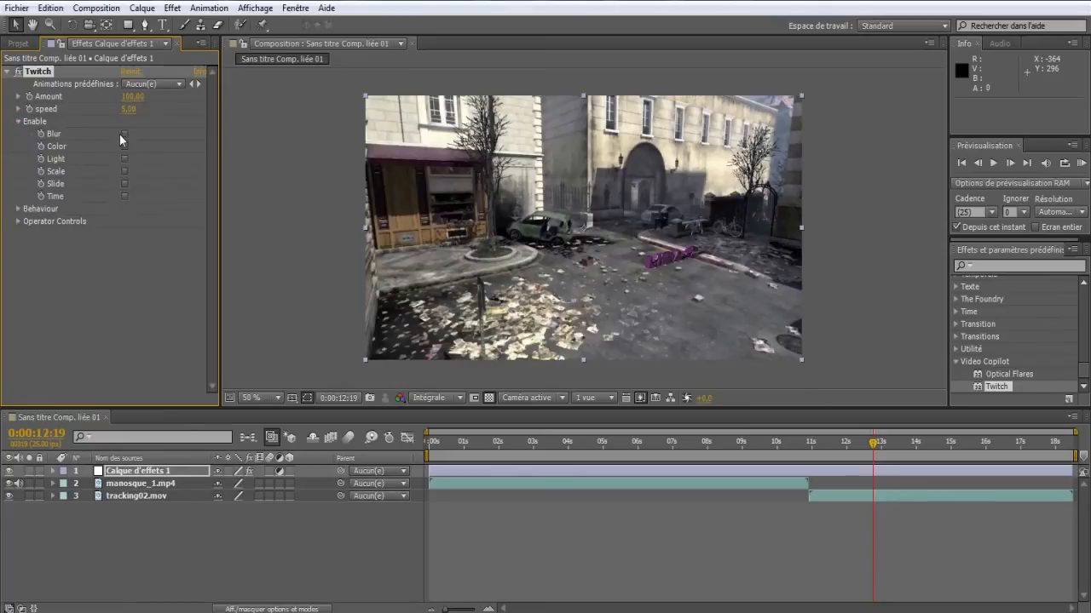
left_click(125, 183)
left_click(151, 83)
left_click(140, 209)
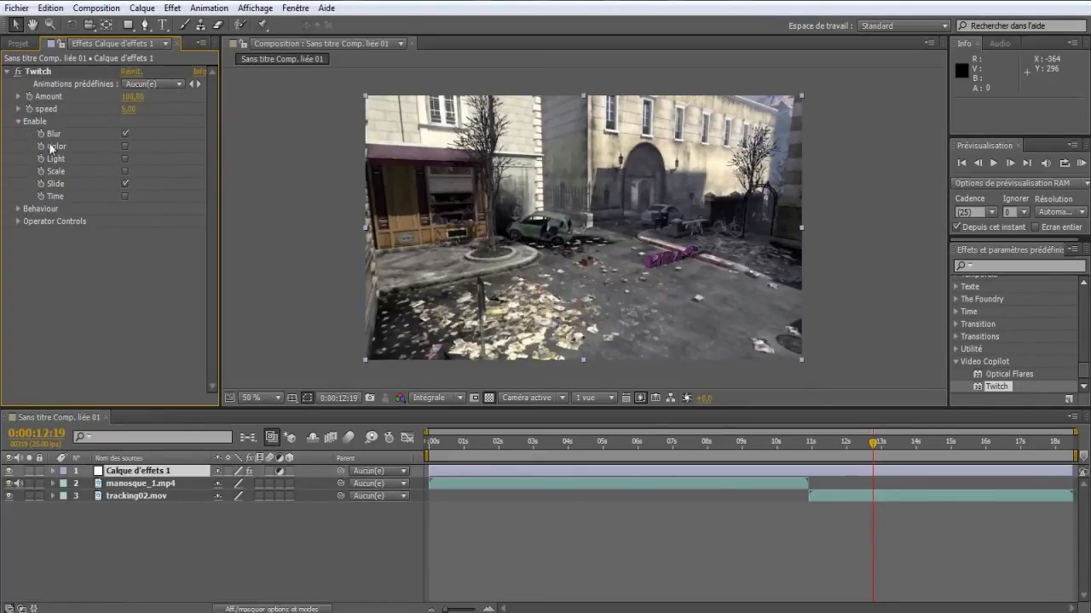
left_click(8, 72)
left_click(8, 71)
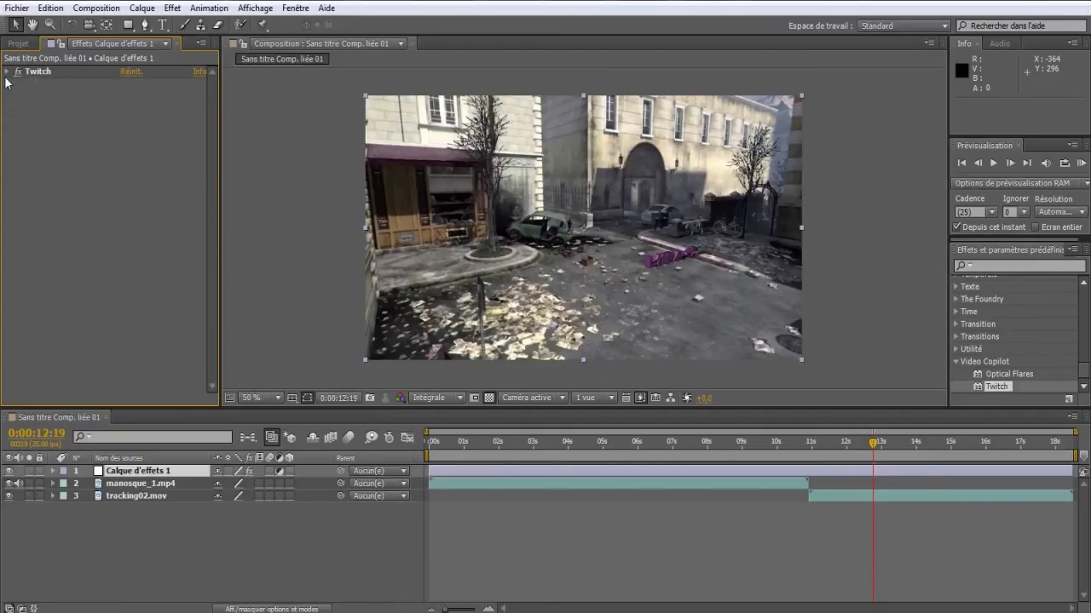
Move the current time to 0:00:04:00 and set the Twitch effect's Amount to 10
left_click_drag(459, 455, 569, 450)
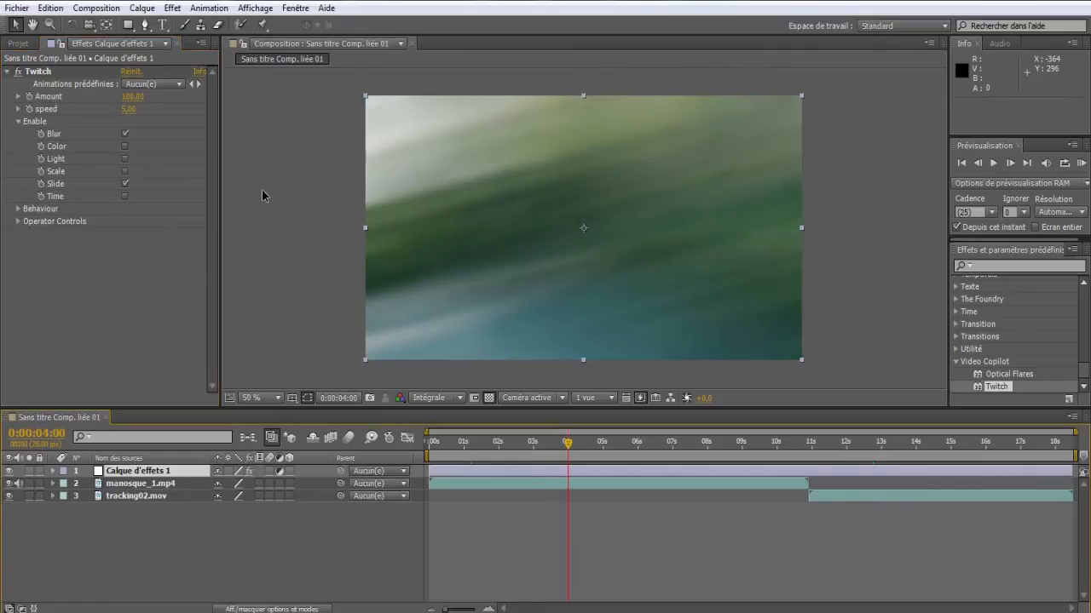
left_click(132, 97)
type("10")
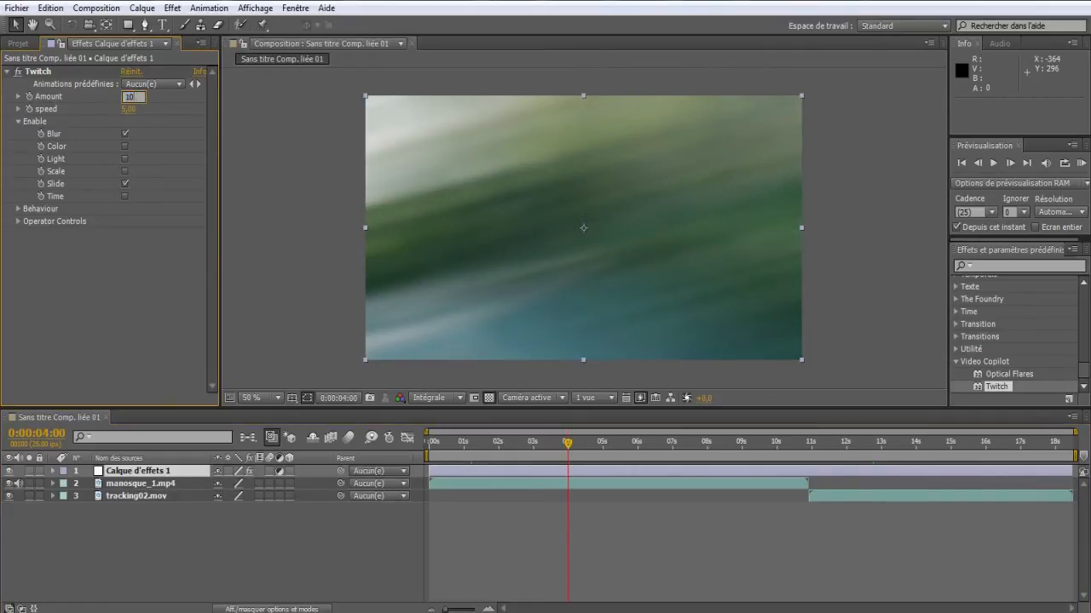
key("Return")
left_click(339, 573)
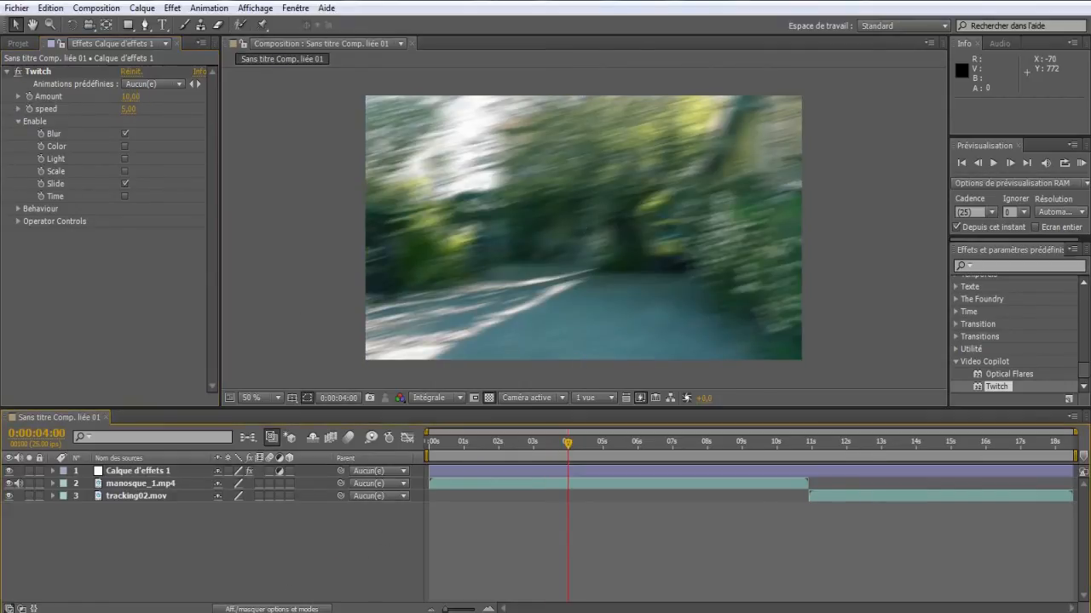
Switch to Premiere Pro and check the Twitch effect in the sequence at 00:00:03:22, 00:00:02:24, 00:00:15:12 and 00:00:12:22
key("alt+Tab")
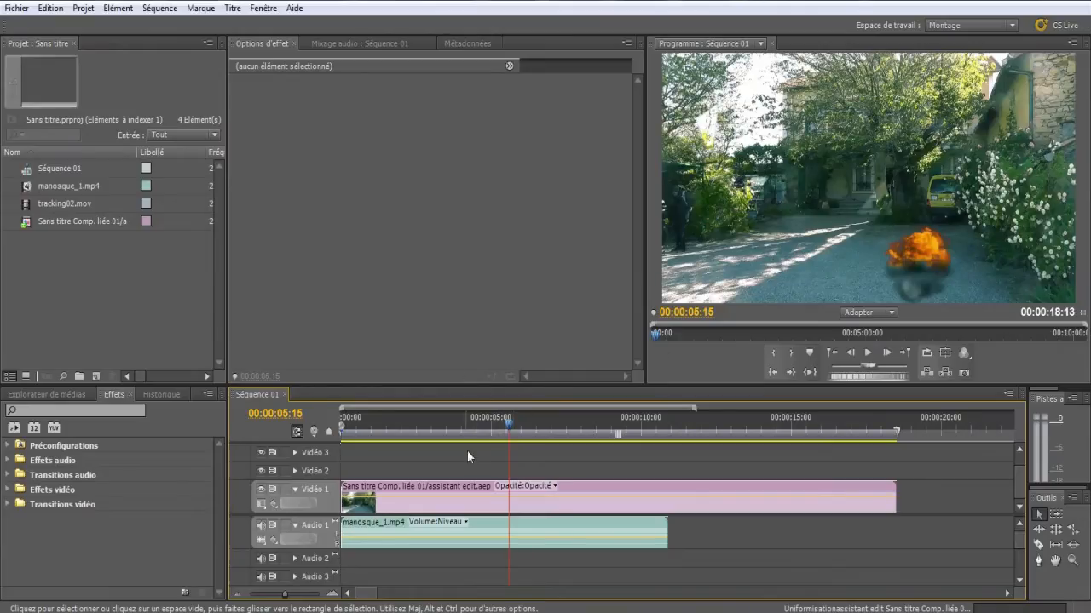
left_click_drag(486, 431, 458, 431)
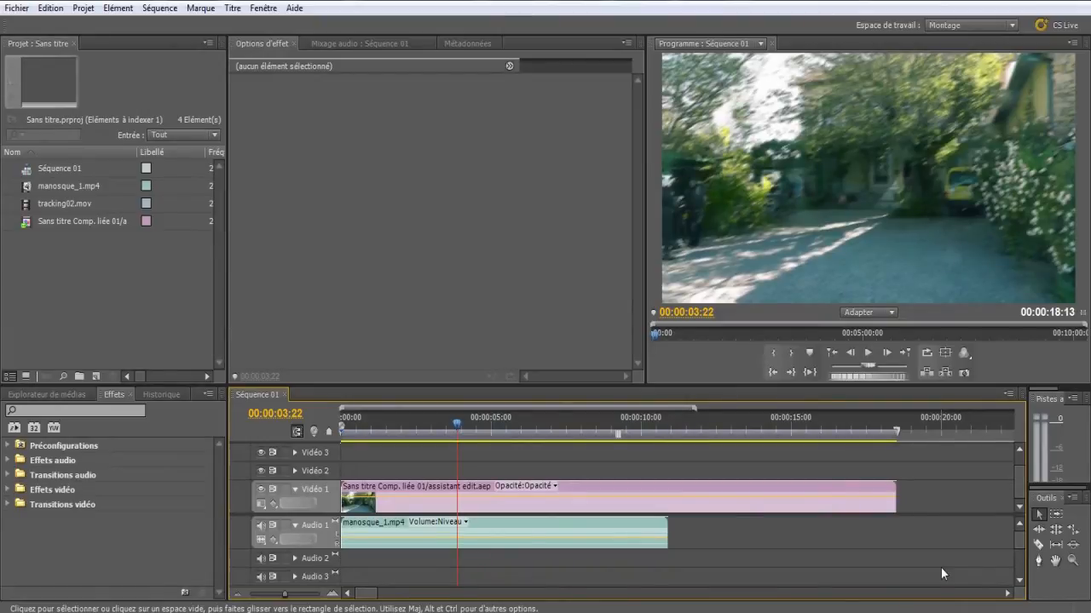
left_click_drag(457, 426, 429, 434)
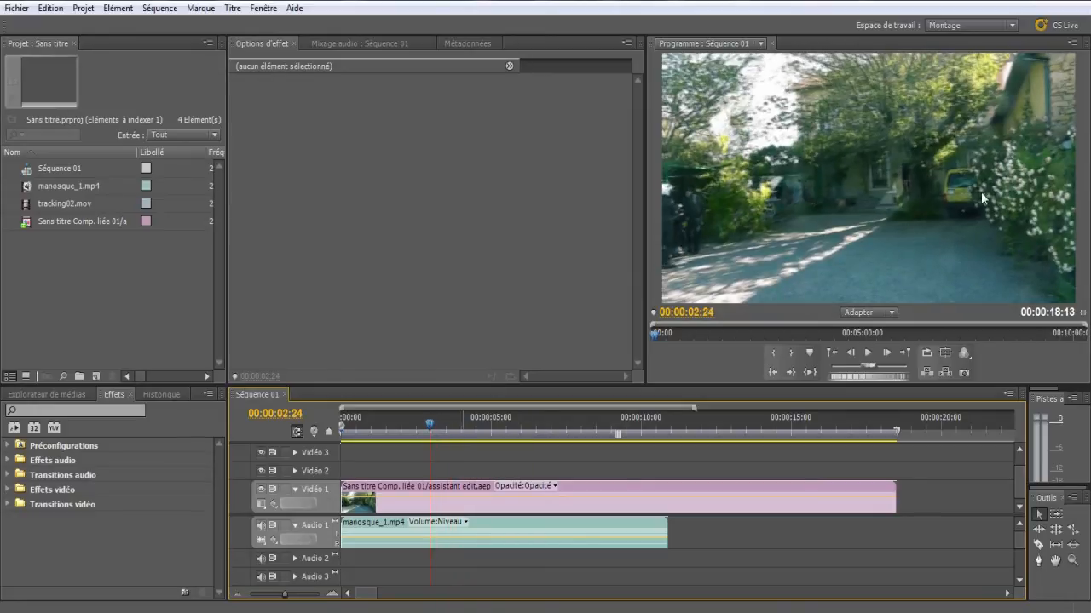
left_click(803, 431)
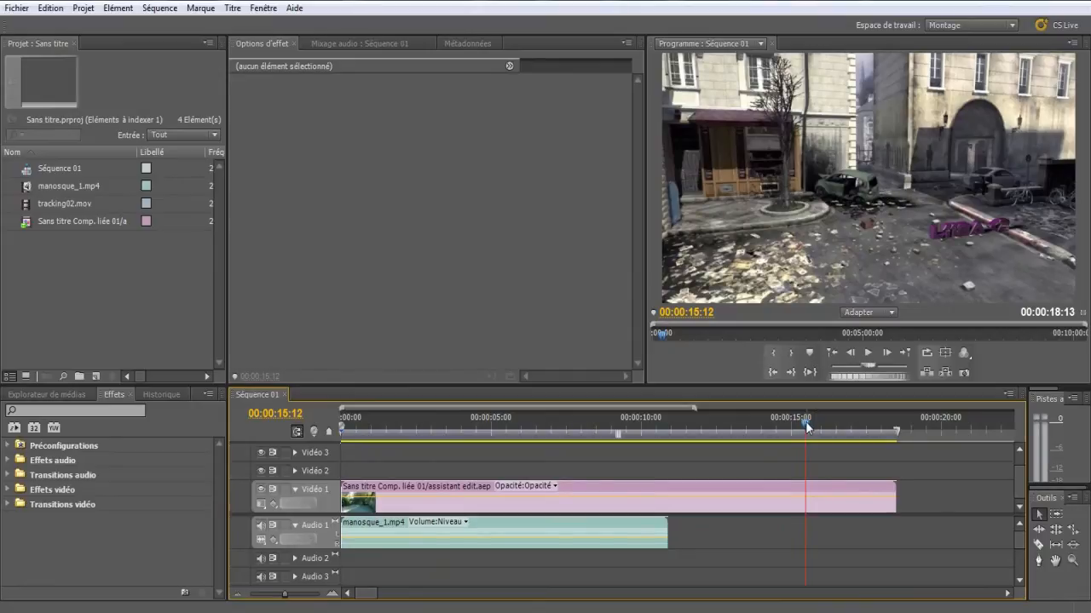
left_click_drag(805, 420, 728, 422)
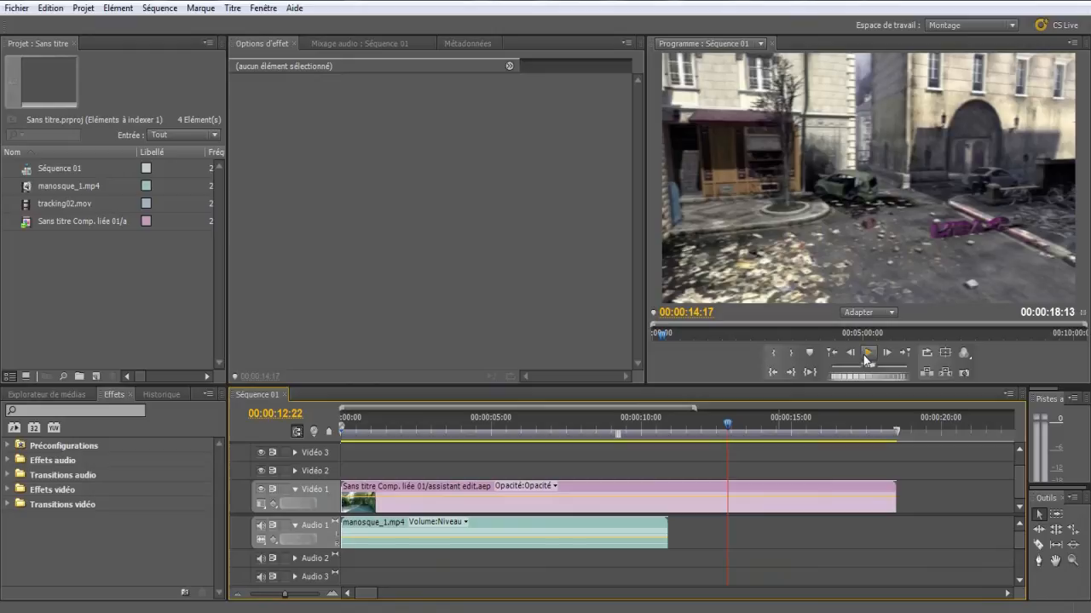
Set the Program monitor's playback resolution to 1/2 and play the sequence from 00:00:12:22
left_click(874, 316)
right_click(820, 220)
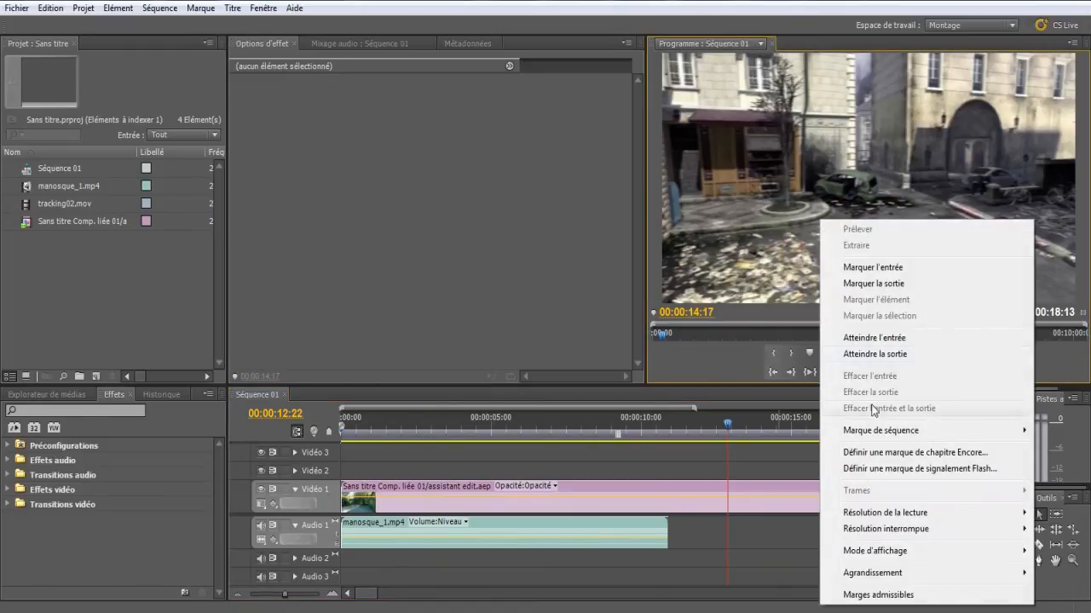
mouse_move(886, 431)
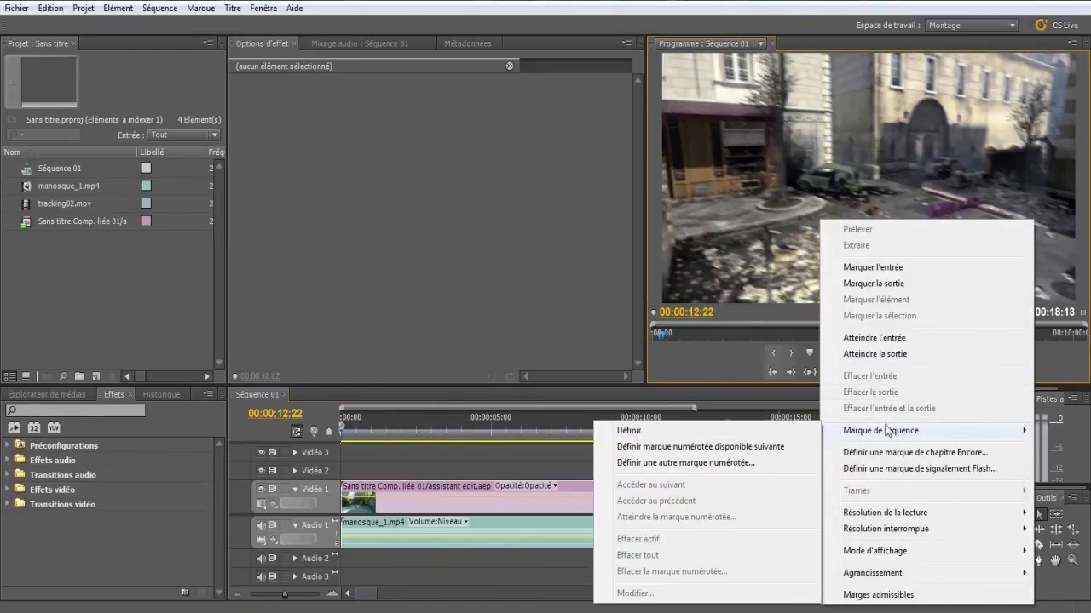
mouse_move(892, 518)
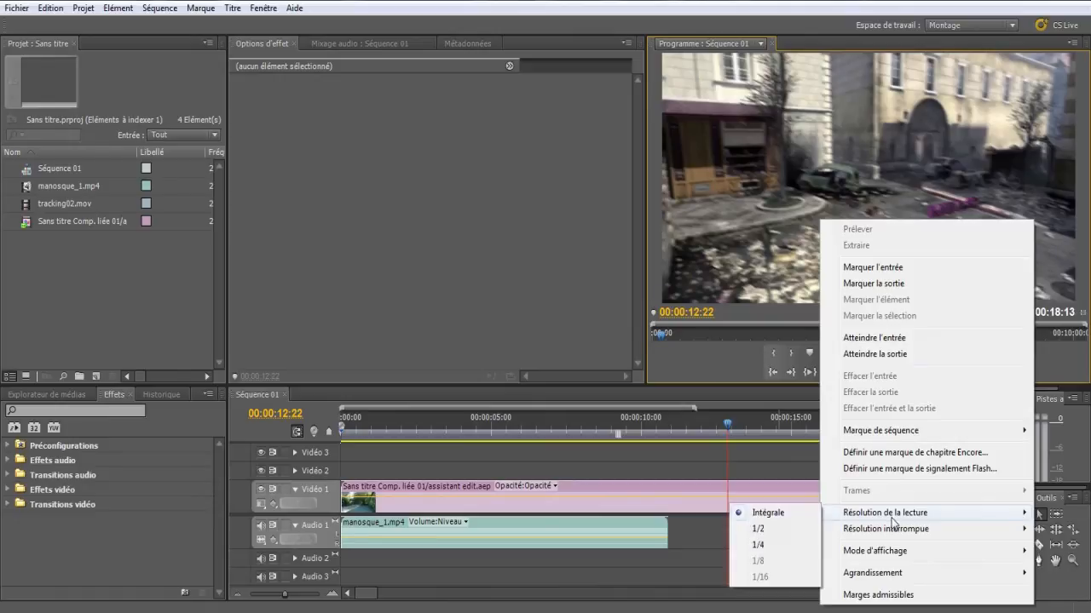
left_click(777, 532)
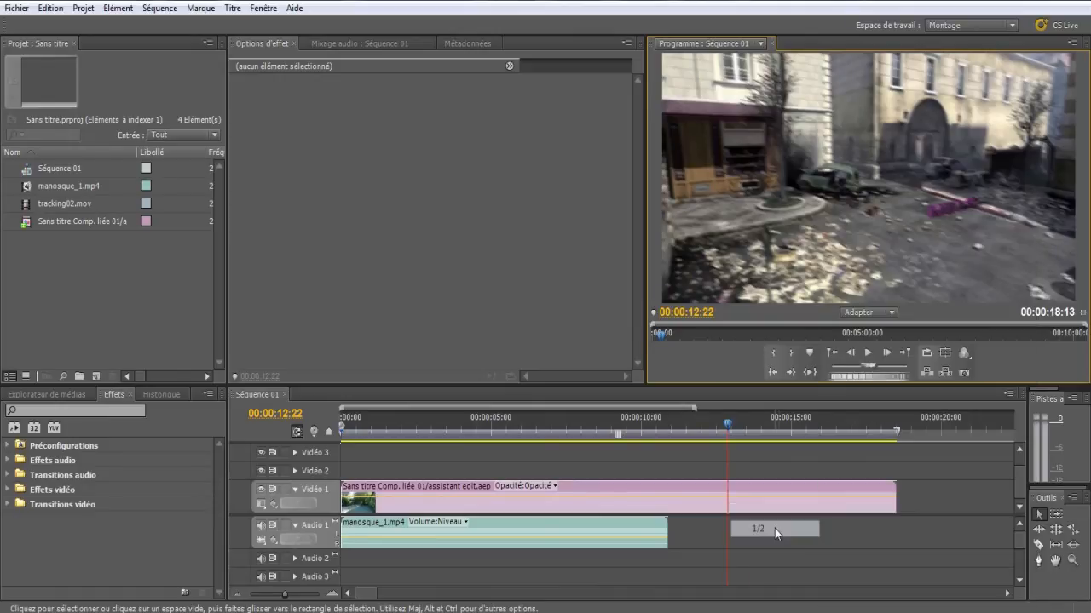
left_click(870, 354)
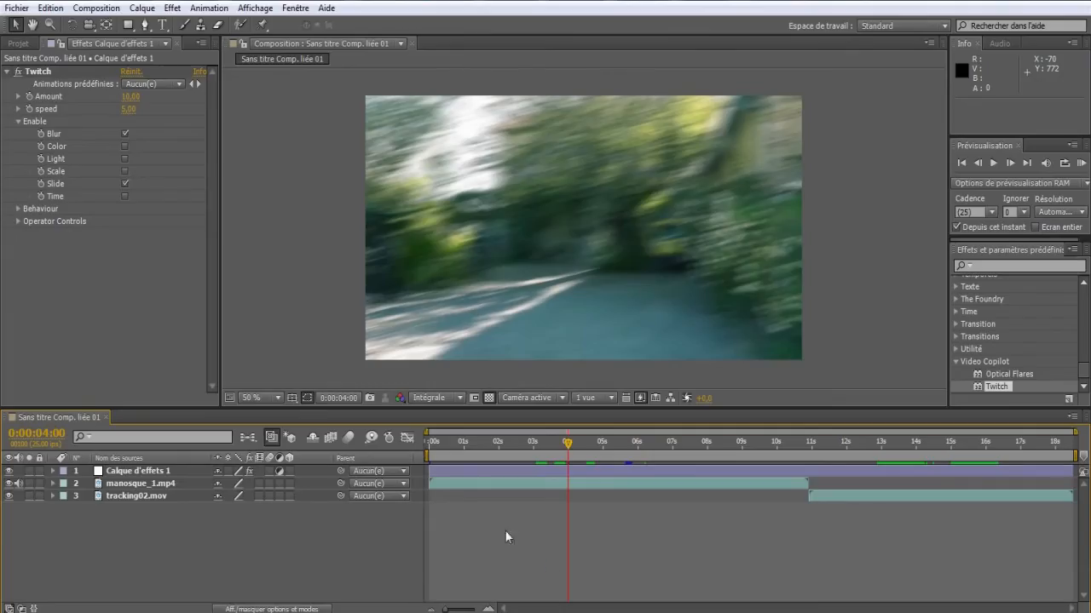
Return to After Effects, clear the adjustment layer's selection and show the project items again
left_click(124, 471)
left_click(139, 512)
left_click(18, 43)
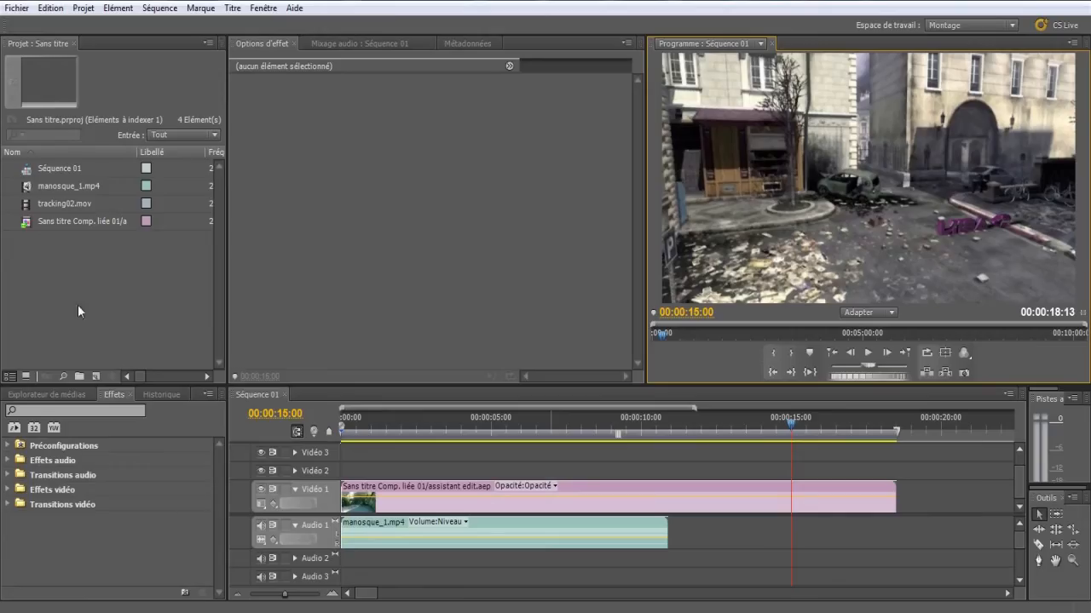
Bring Séquence 01 from the Premiere Pro project into the After Effects project and open it as a composition
left_click(42, 168)
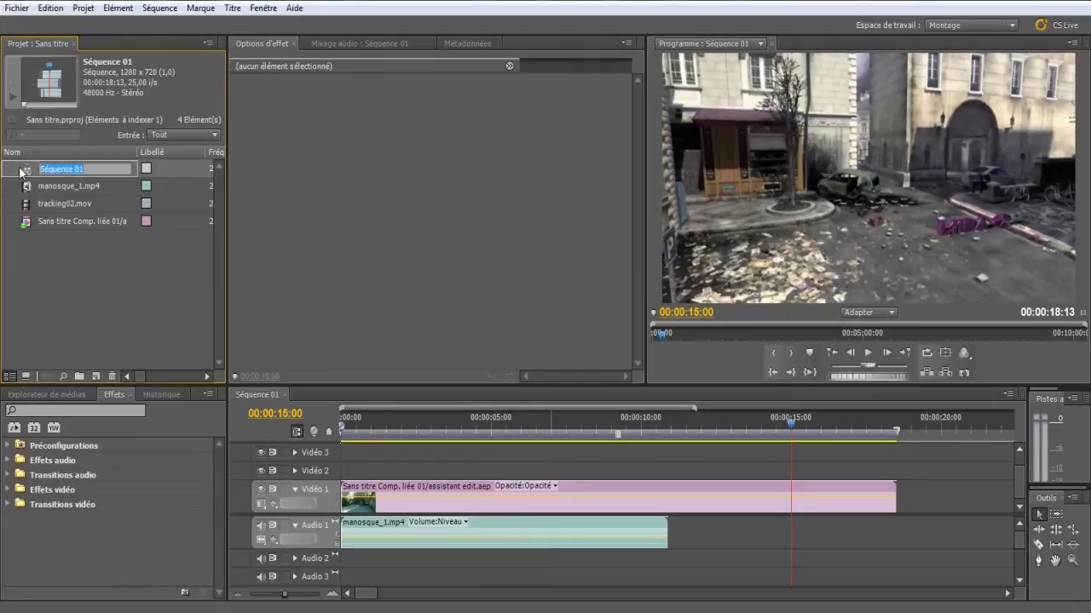
left_click_drag(922, 471, 529, 479)
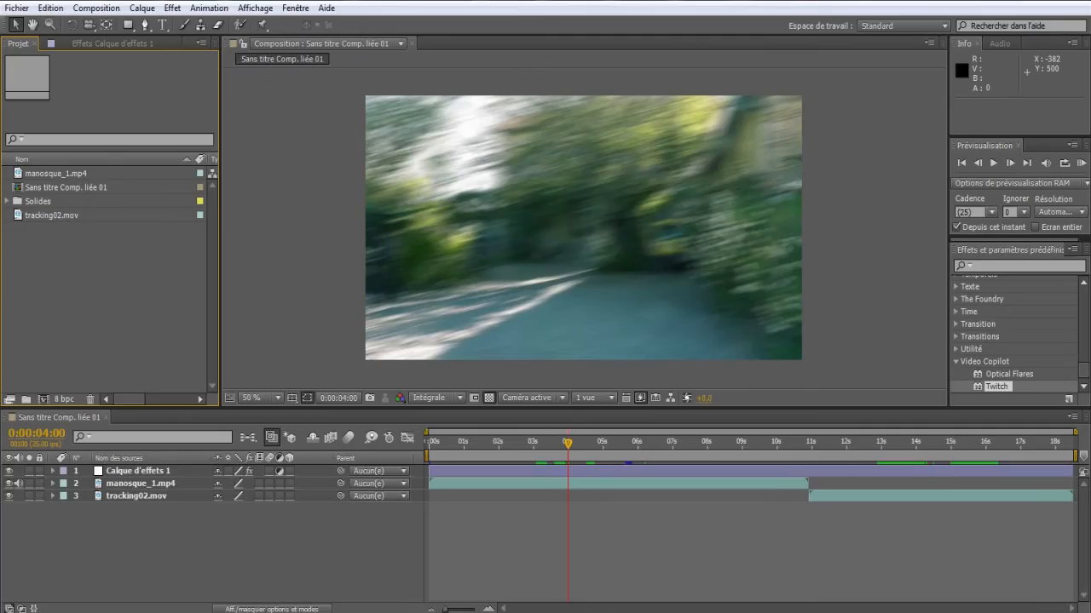
left_click_drag(294, 603, 65, 267)
left_click_drag(35, 207, 43, 399)
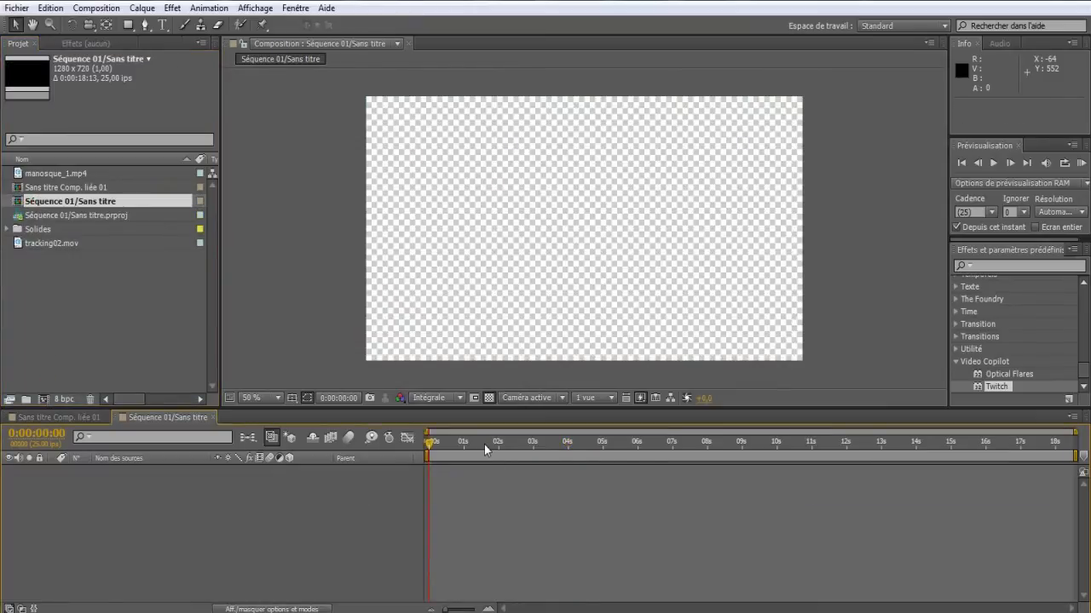
Close the Séquence 01/Sans titre composition and delete it from the project
left_click(213, 418)
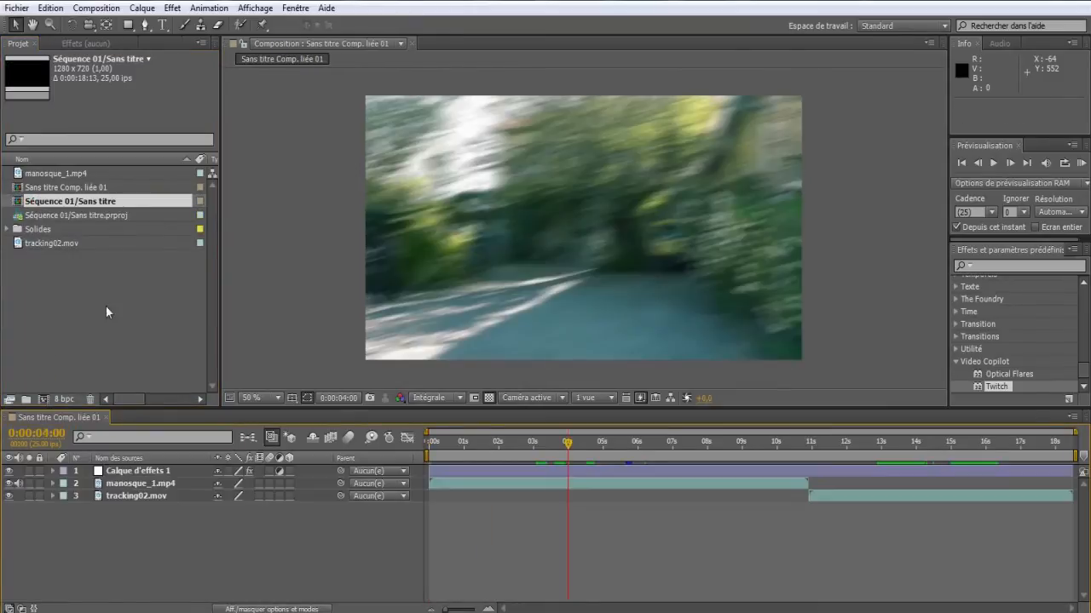
left_click(70, 202)
key("Delete")
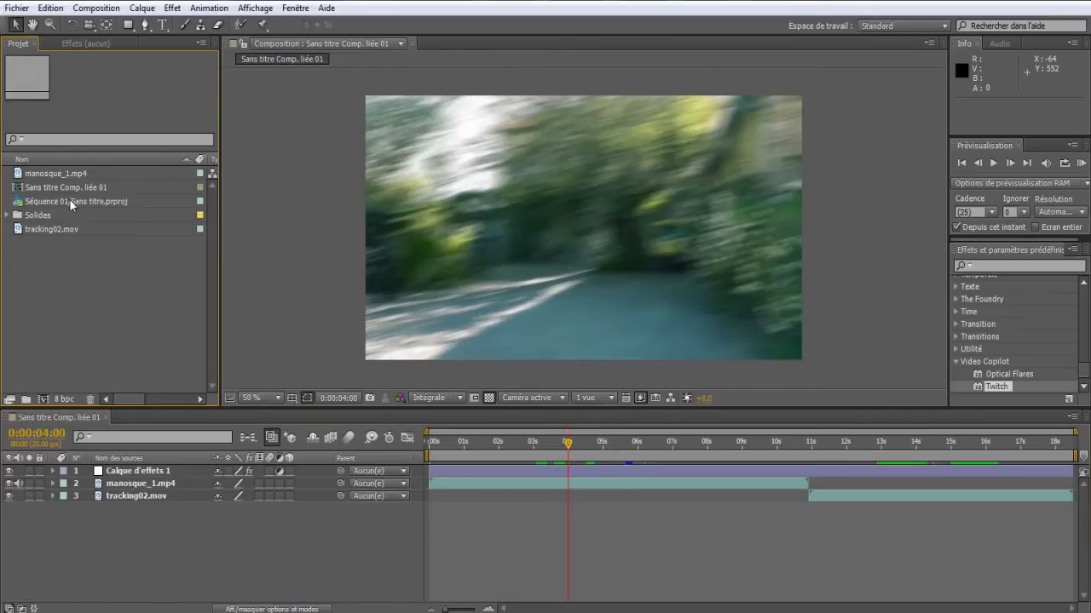
Switch to Premiere Pro, clear the project selection and view the sequence at 00:00:13:01
left_click(247, 611)
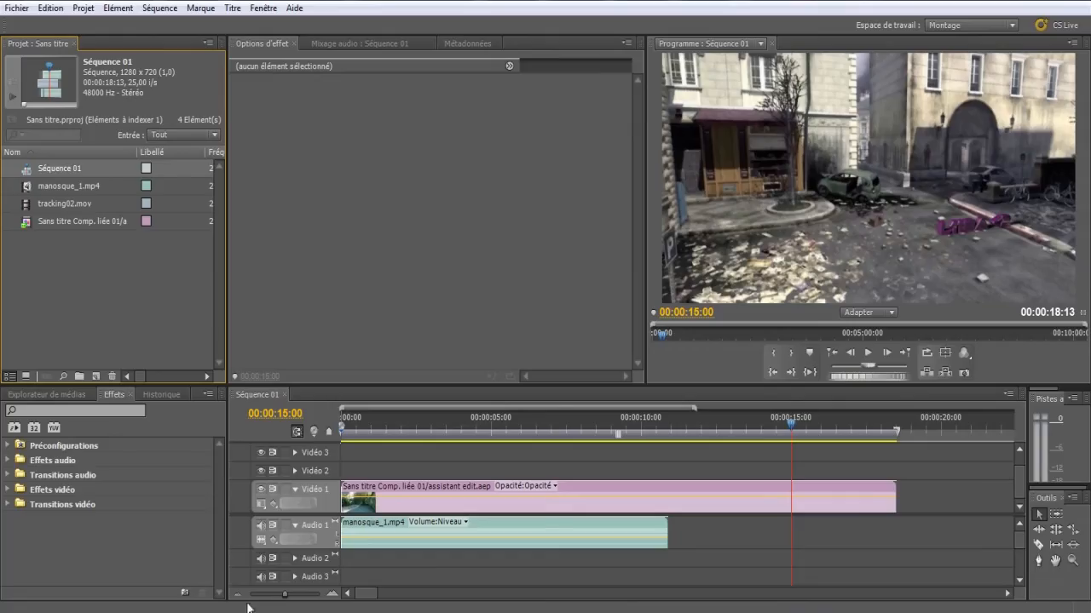
left_click(120, 286)
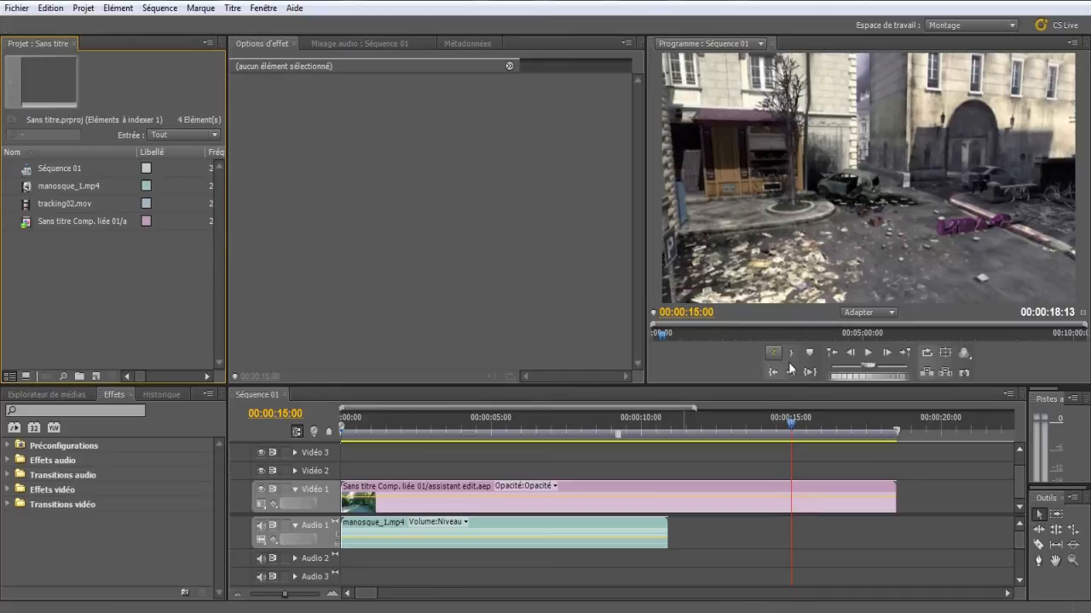
left_click(774, 421)
left_click_drag(774, 423, 728, 423)
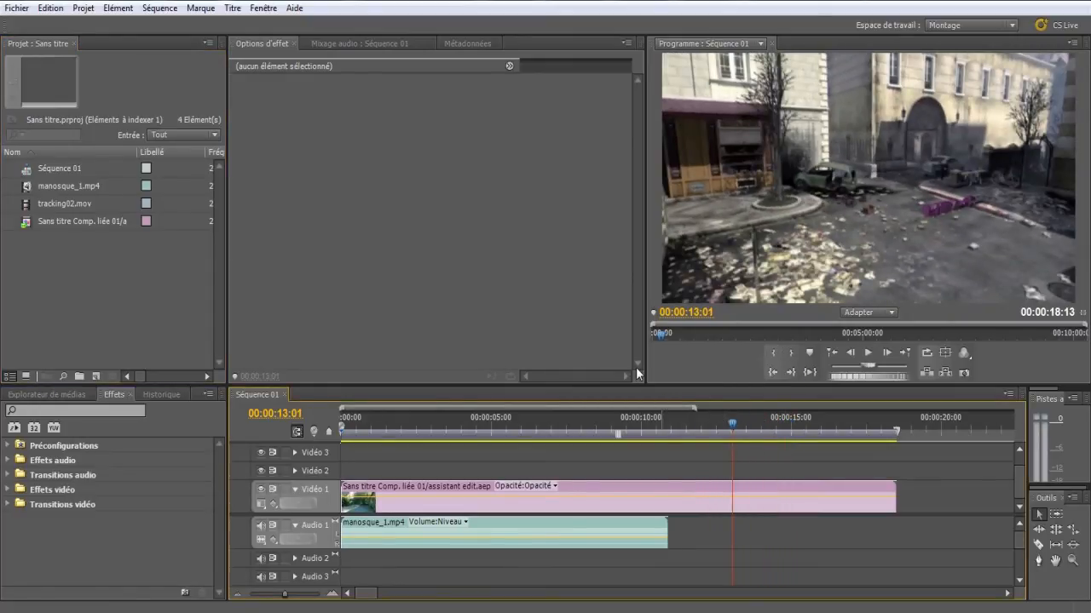
left_click(171, 261)
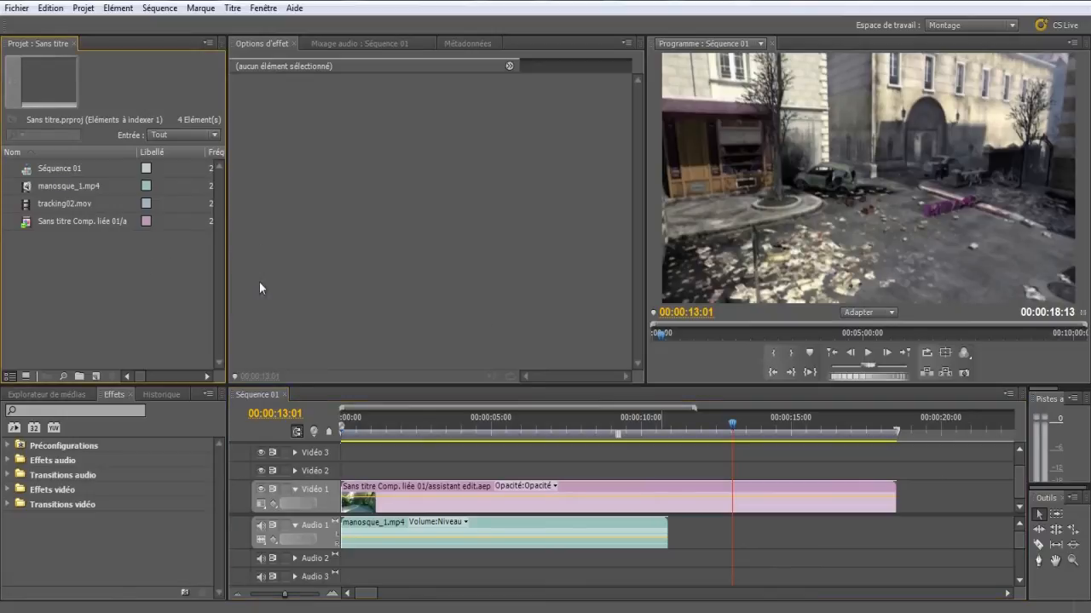
Create a new dynamically linked After Effects composition at 1280 x 720, 25 fps, with square pixels
left_click(14, 9)
mouse_move(78, 260)
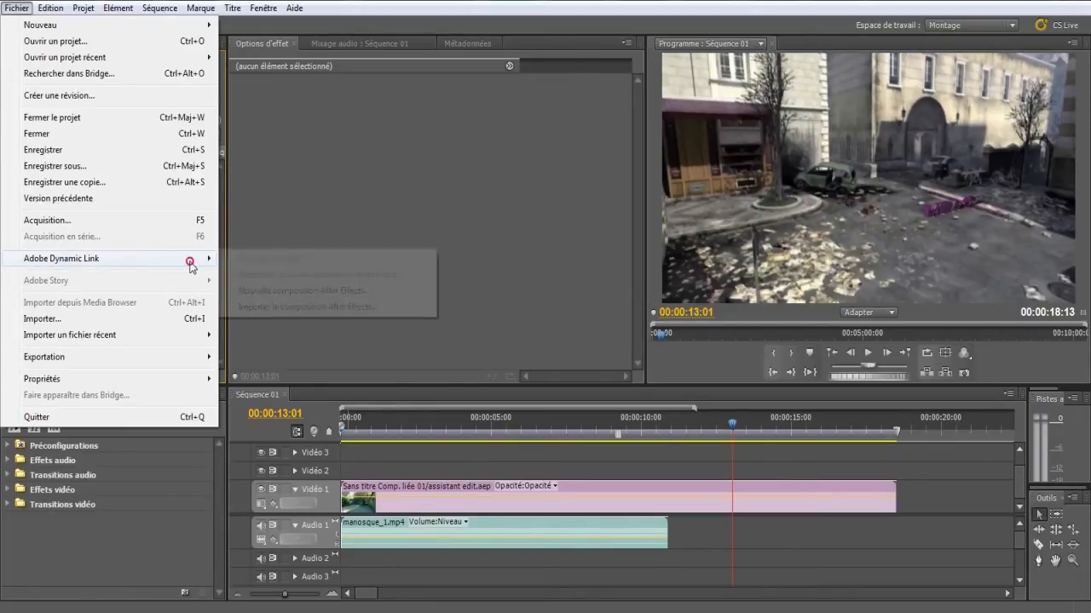
left_click(287, 294)
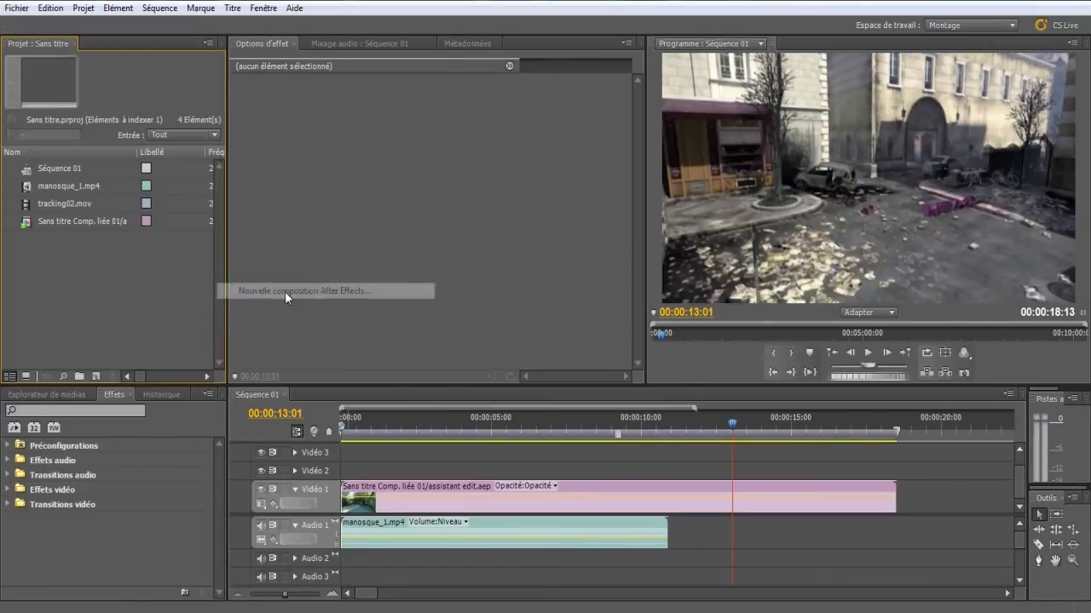
left_click(531, 274)
left_click(622, 273)
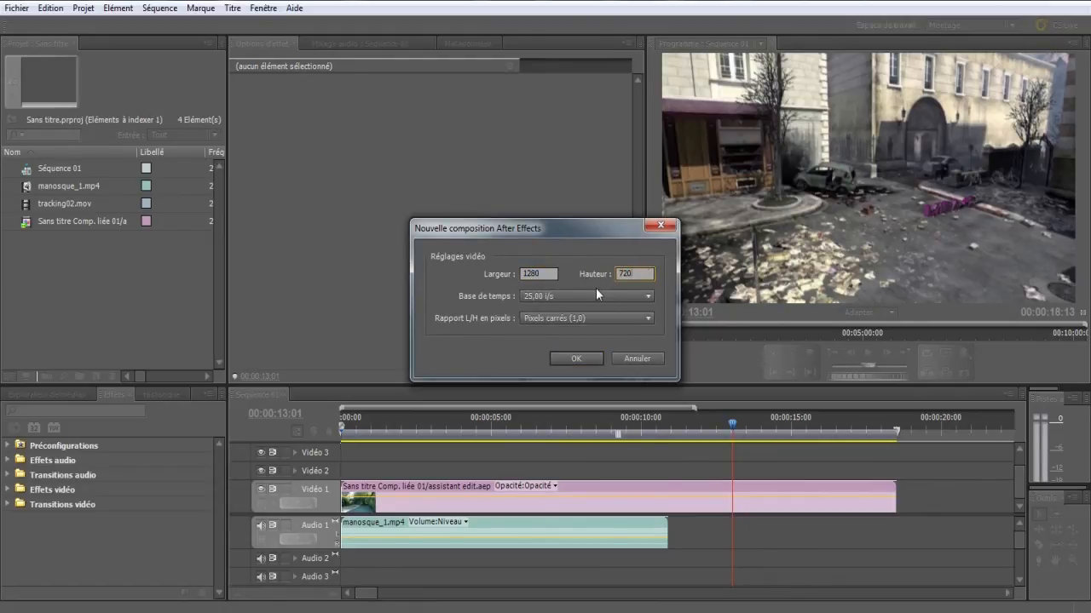
left_click(595, 294)
left_click(469, 364)
left_click(545, 297)
left_click(473, 328)
left_click(524, 318)
left_click(467, 320)
left_click(566, 359)
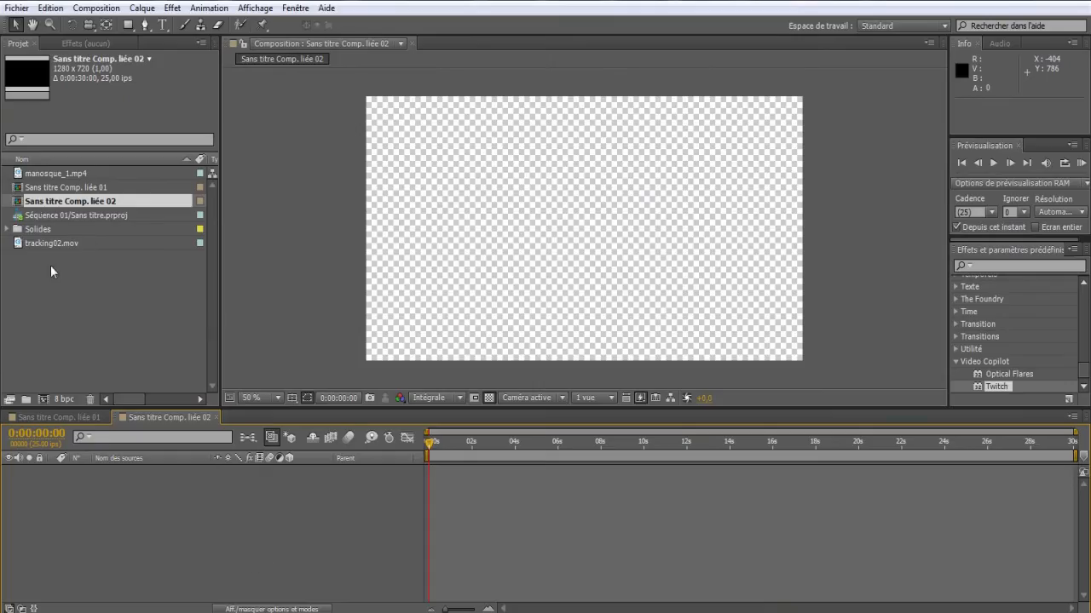
Delete the Sans titre Comp. liée 02 composition from the After Effects project
left_click(50, 265)
left_click(60, 203)
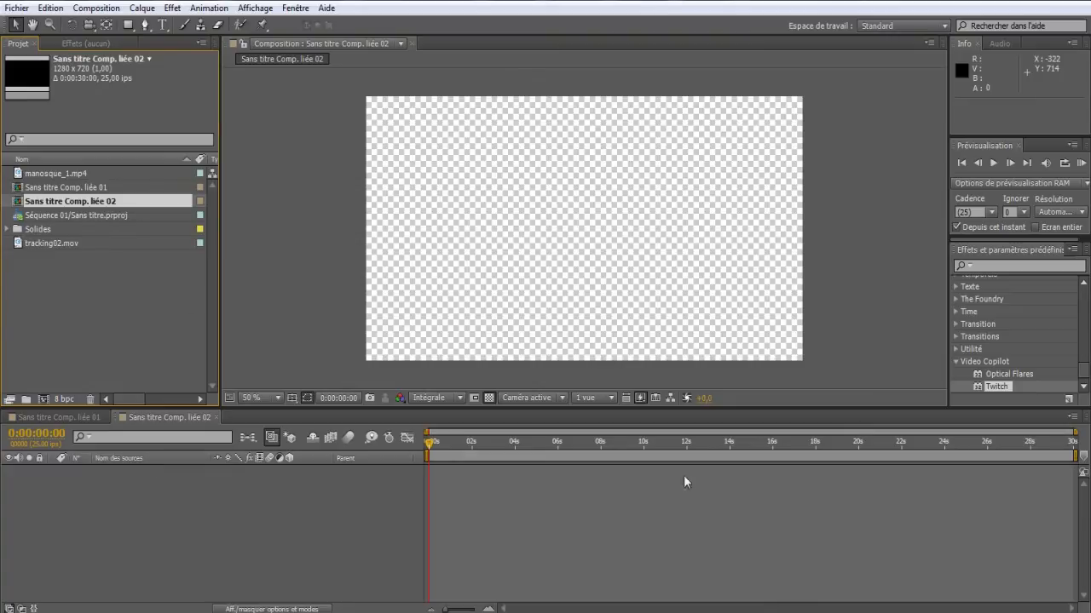
key("Delete")
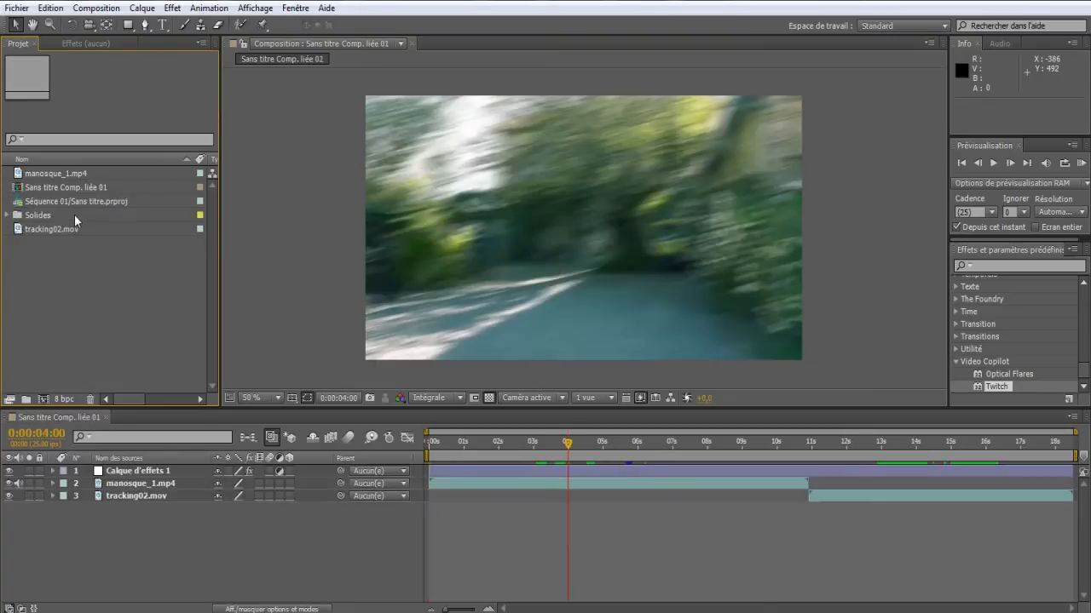
Switch to Premiere Pro and delete the offline Sans titre Comp. liée 02 item from the project
key("alt+Tab")
left_click(109, 340)
left_click_drag(30, 254, 147, 280)
left_click_drag(70, 319, 24, 248)
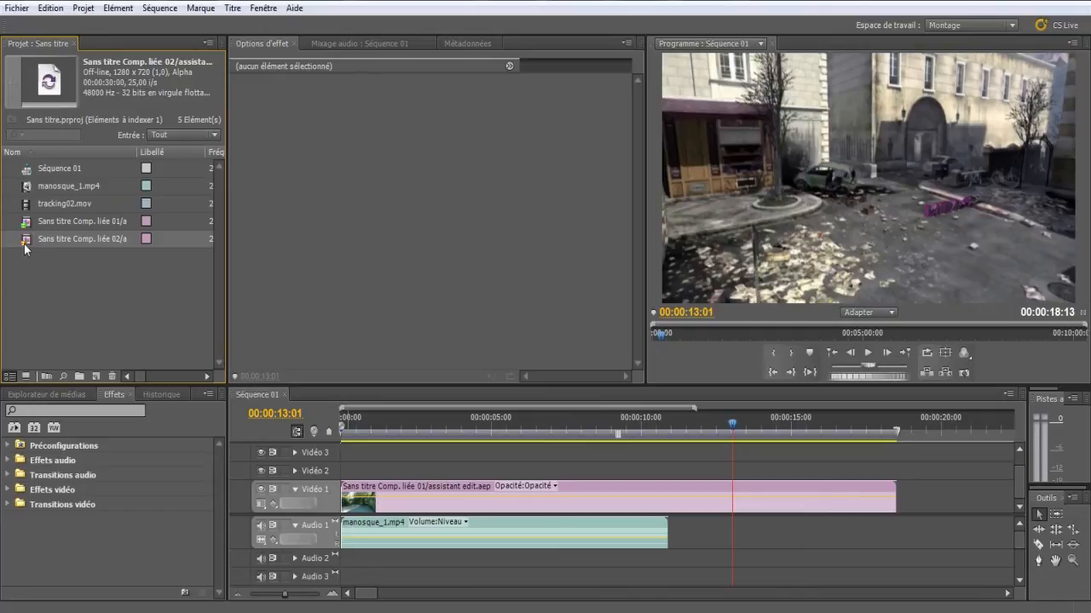
key("Delete")
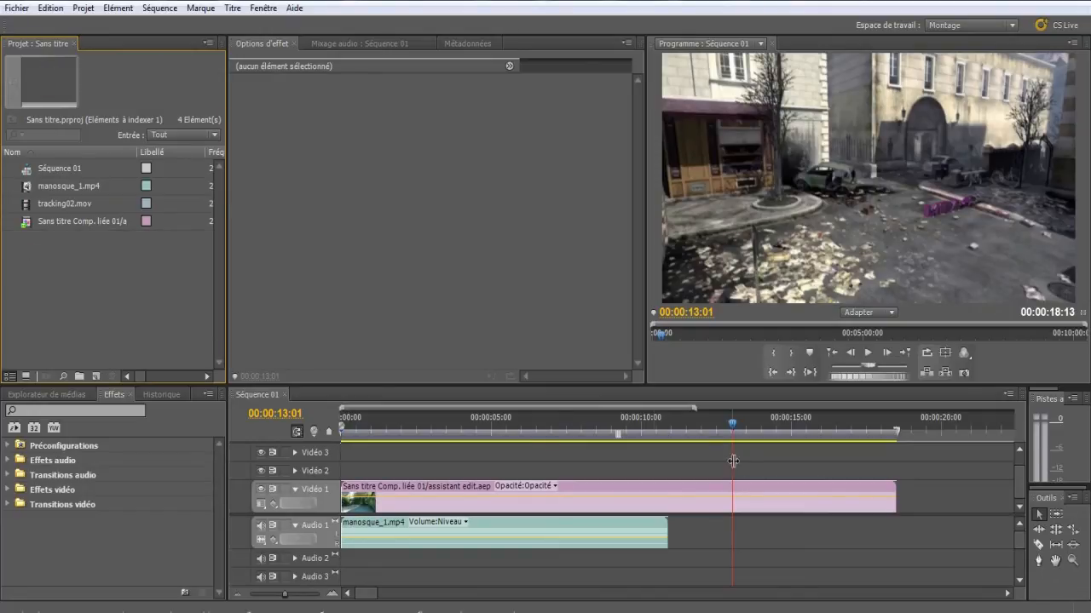
Play the sequence briefly from 00:00:08:03 and stop at 00:00:08:23
left_click_drag(656, 424, 585, 426)
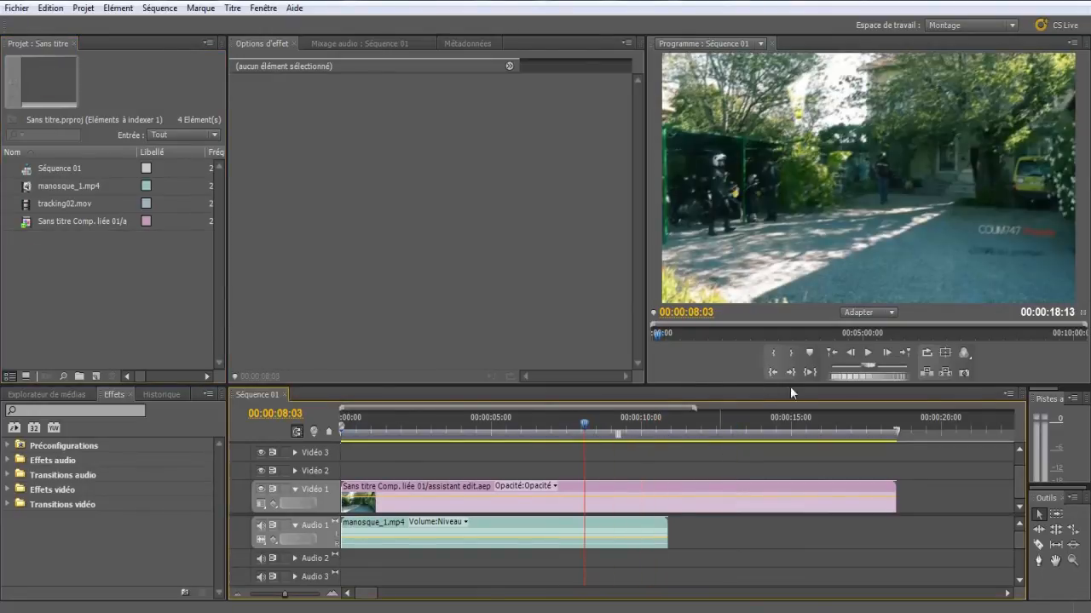
left_click(868, 352)
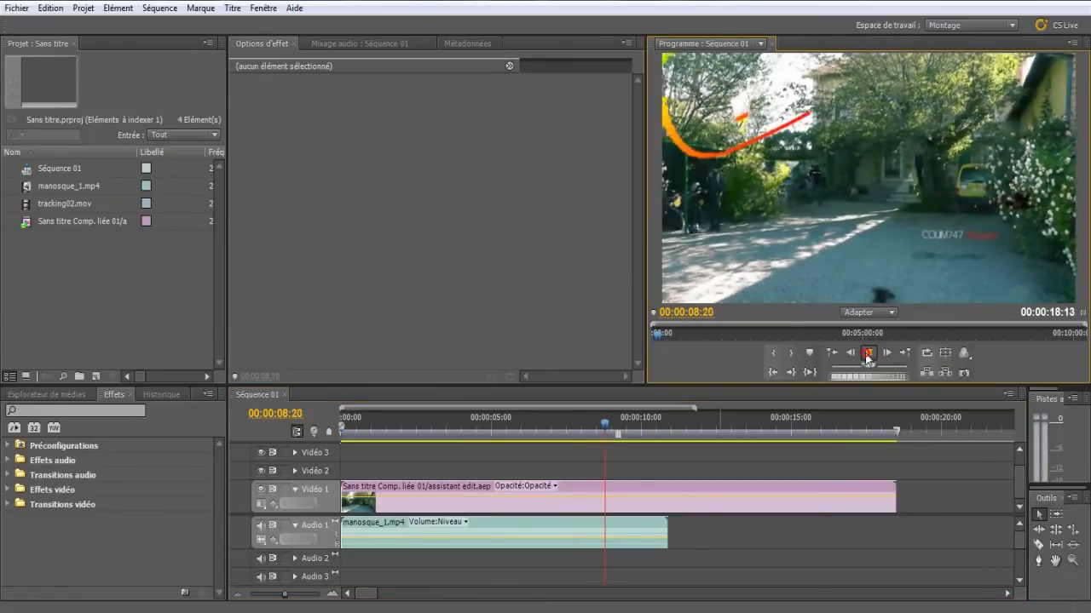
left_click(867, 353)
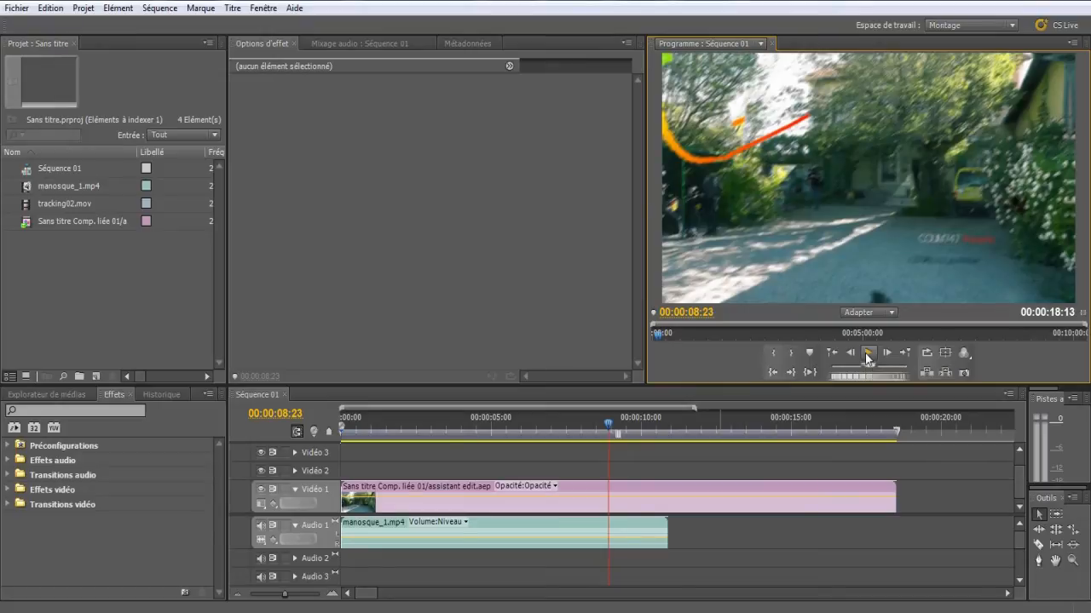
Examine the metadata view, the audio mixer of Séquence 01 and the audio level meters
left_click(430, 212)
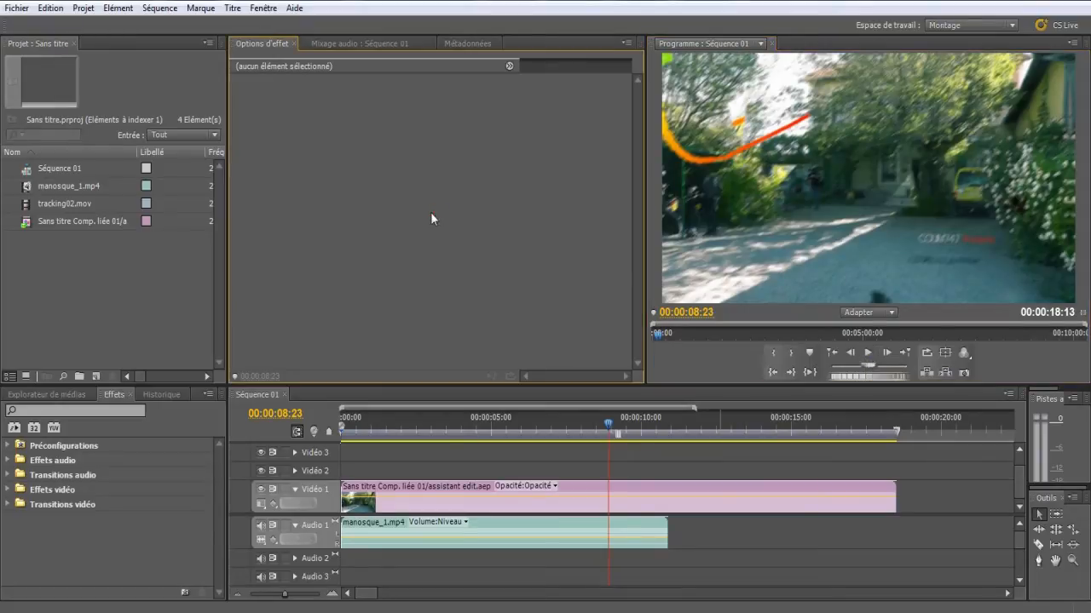
left_click(325, 45)
left_click(469, 45)
left_click(360, 44)
left_click(93, 270)
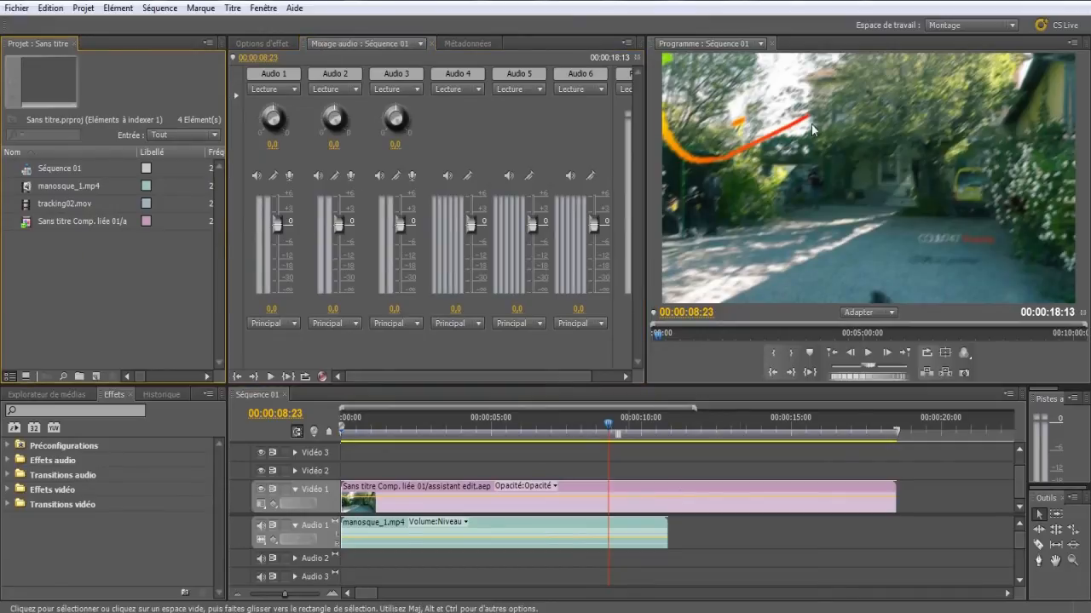
left_click(1033, 432)
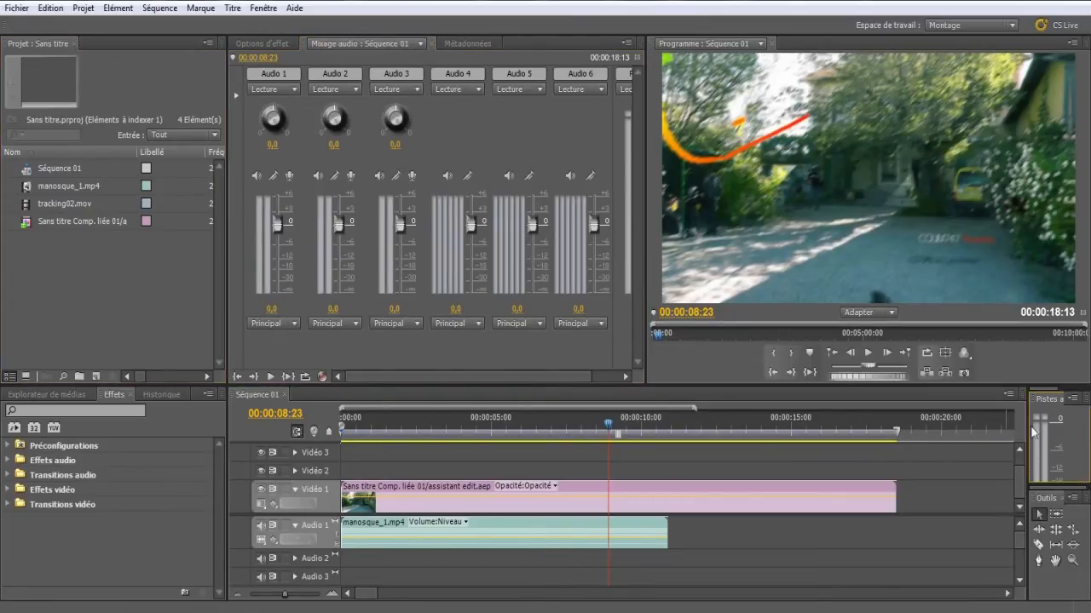
left_click(72, 308)
left_click(17, 9)
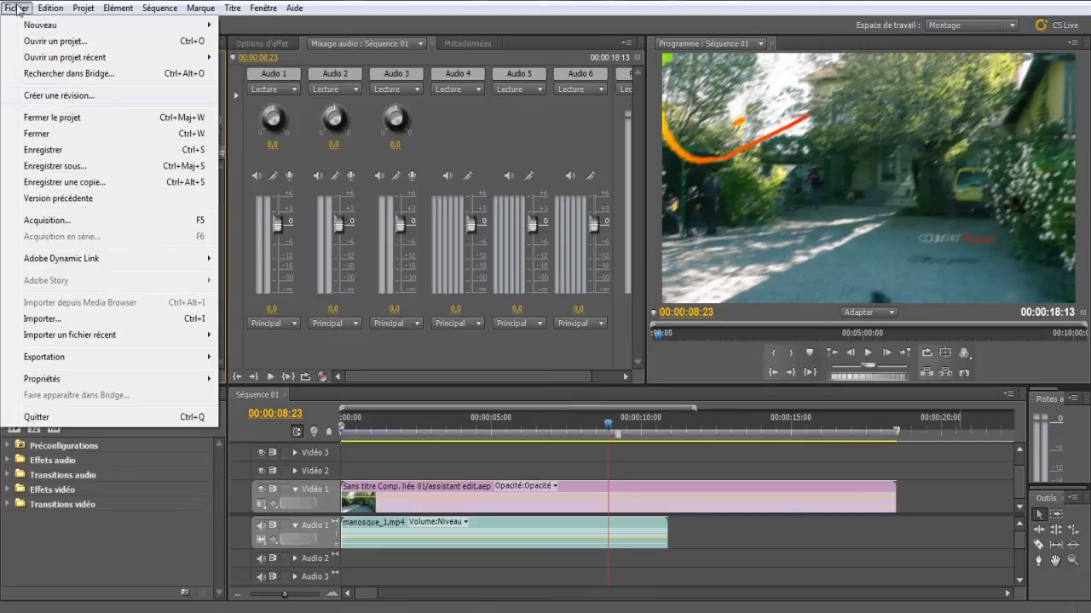
left_click(75, 321)
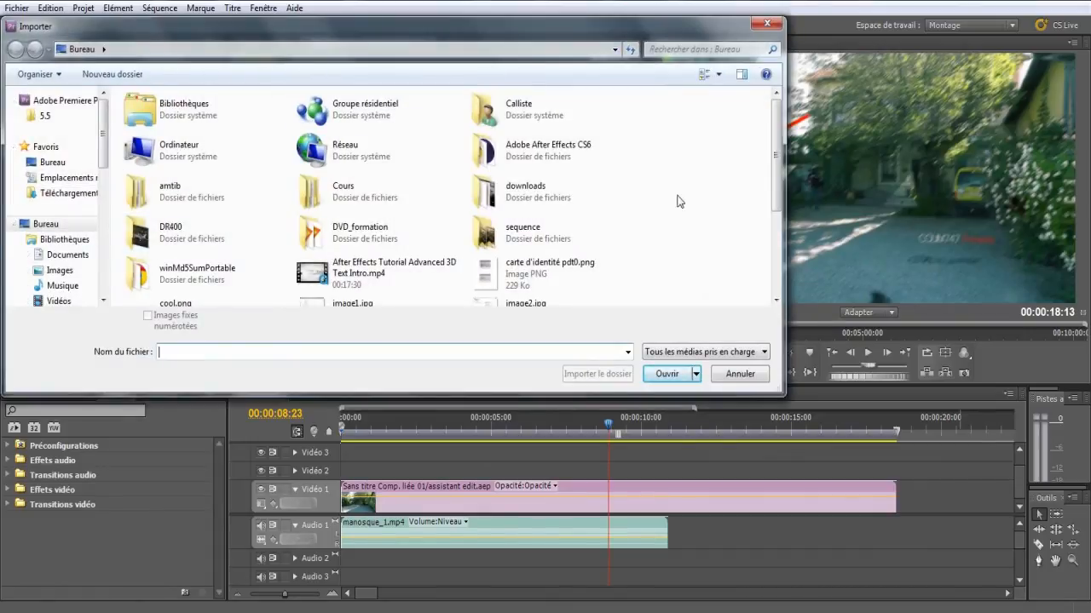
left_click(763, 25)
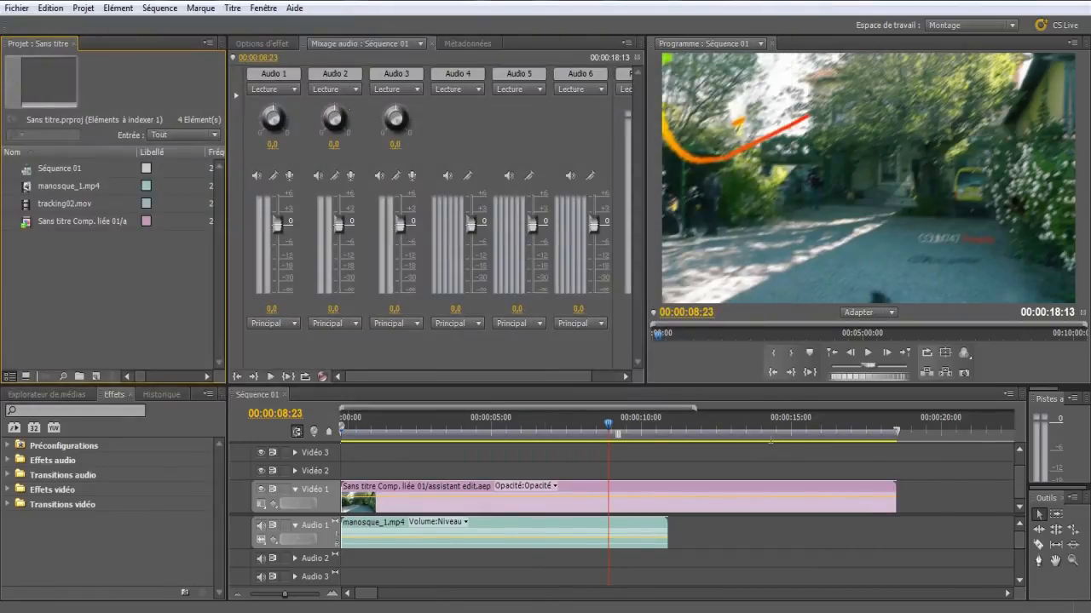
left_click(261, 42)
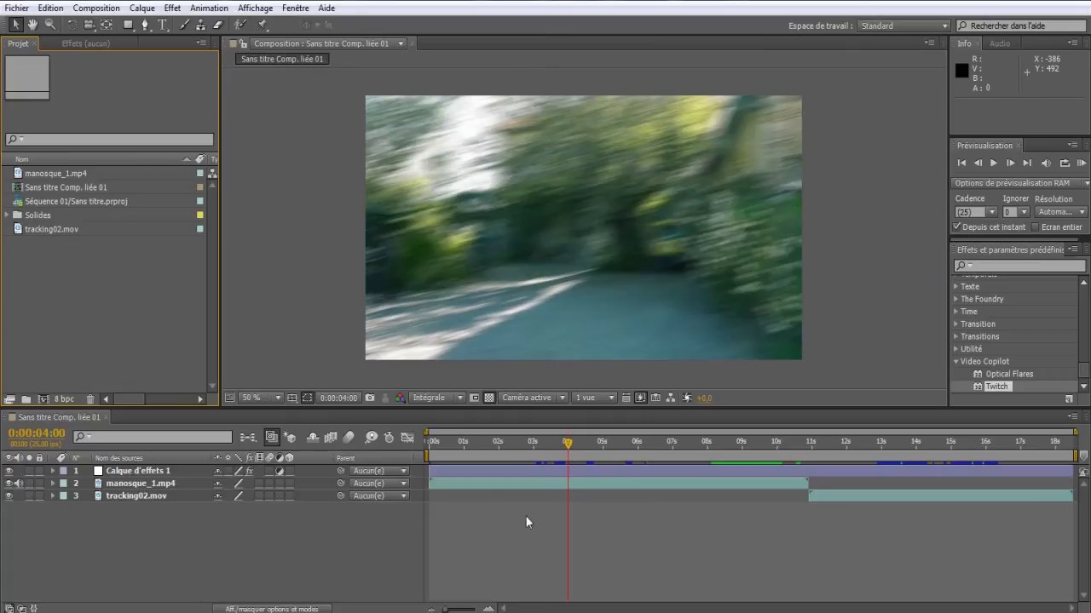
In After Effects, move the current time to 0:00:10:12 and set the linked composition's duration to 0:00:30:00
left_click_drag(580, 456, 794, 457)
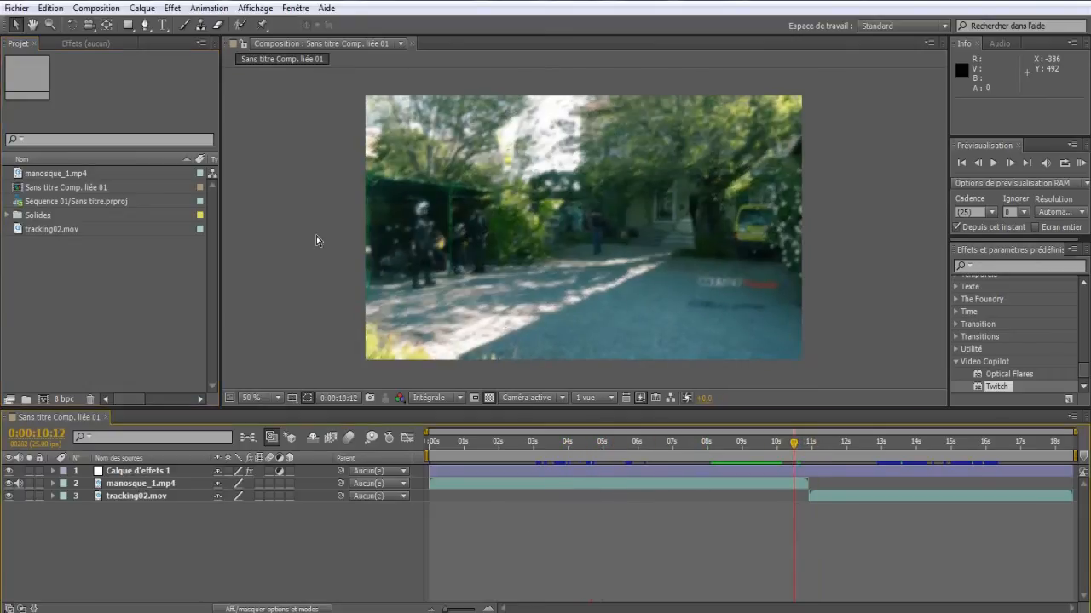
left_click(102, 8)
left_click(106, 47)
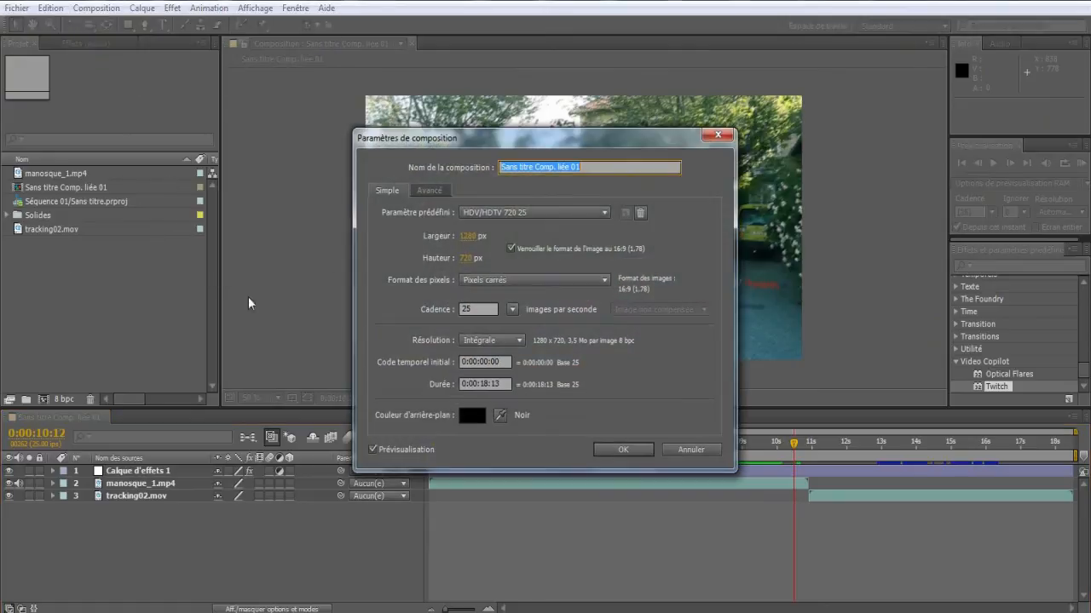
left_click(503, 384)
left_click(506, 383)
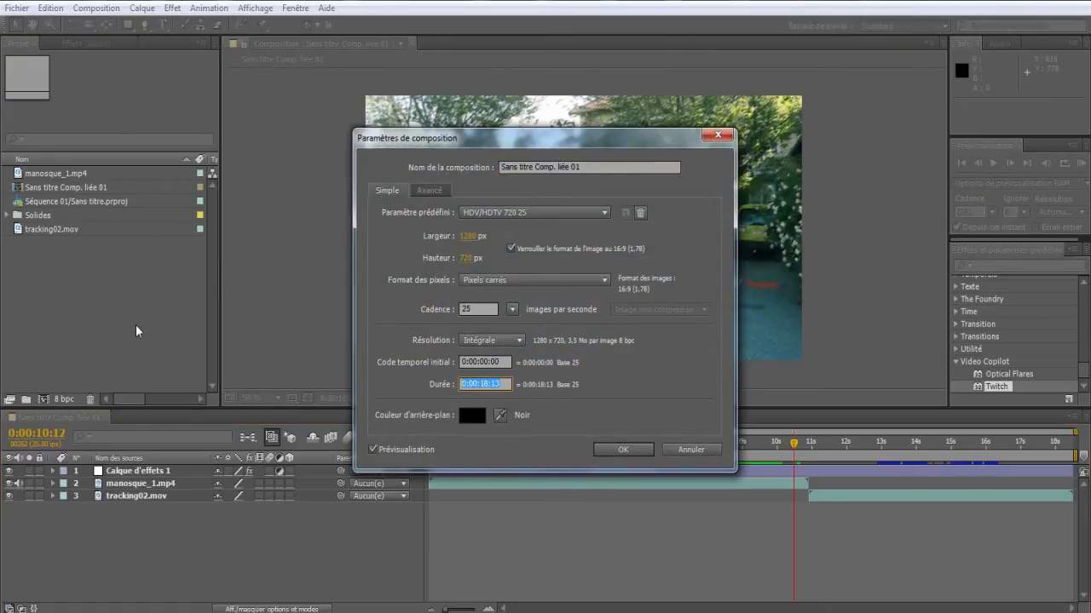
type("3000")
key("Return")
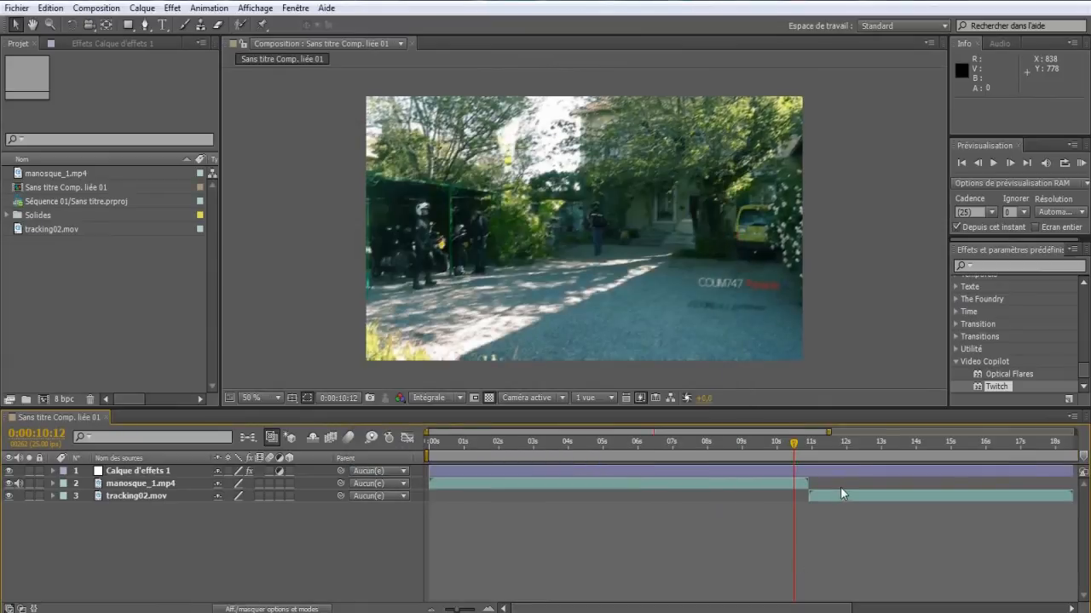
Turn on frame blending and motion blur for the tracking02.mov layer and enable both for the composition
left_click(842, 497)
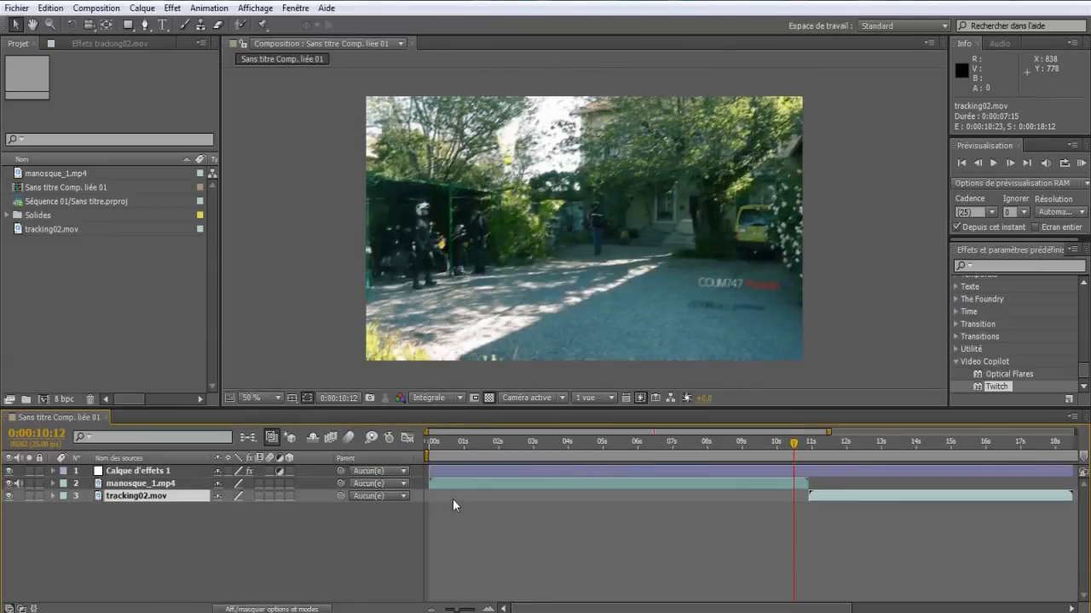
left_click(270, 496)
left_click(330, 437)
left_click(349, 437)
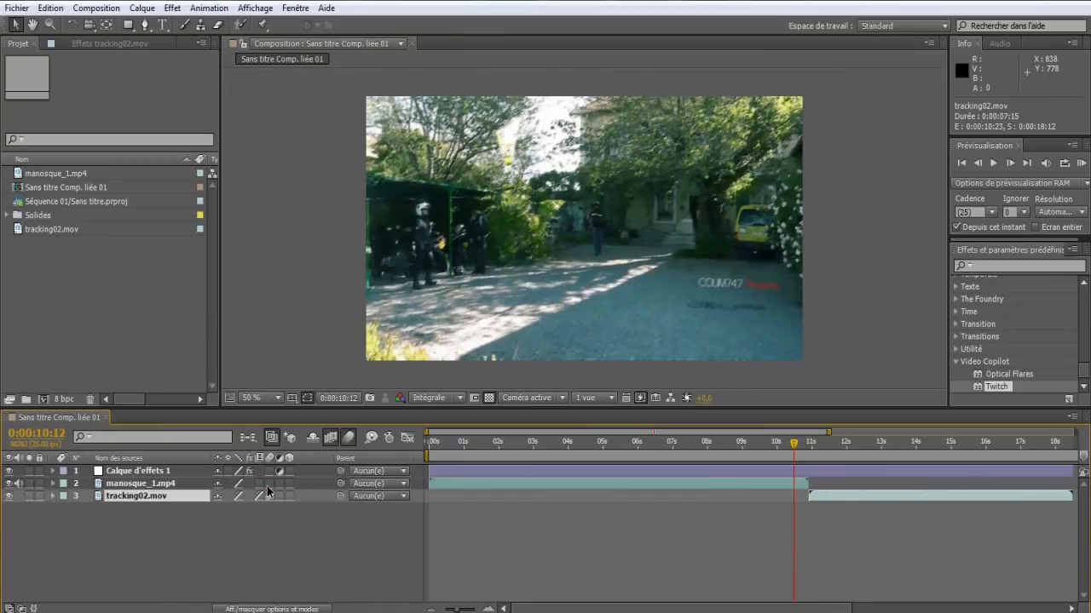
Slow down the tracking02.mov layer with a time stretch that makes it longer
right_click(188, 506)
mouse_move(240, 189)
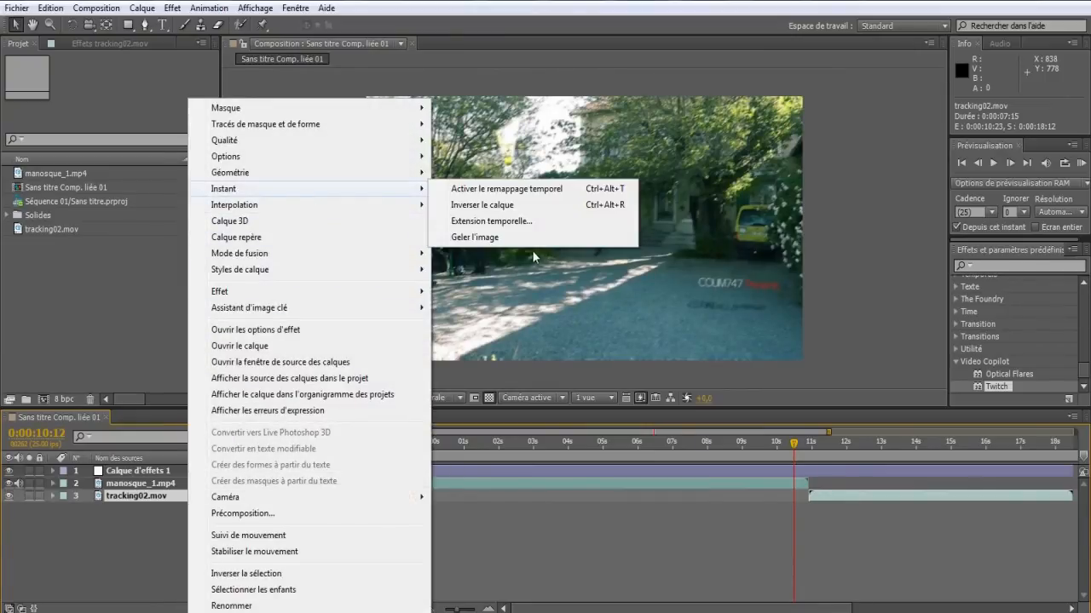
left_click(512, 230)
key("Tab")
key("Return")
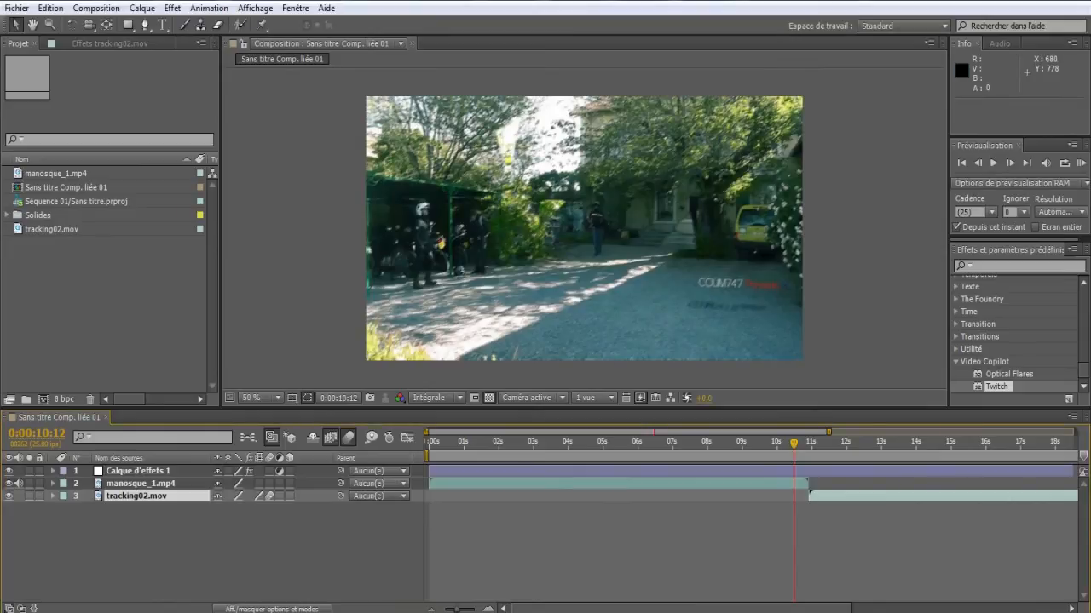
In Premiere Pro, extend the linked composition clip on Vidéo 1 to 00:00:30:00 and move the playhead to 00:00:16:22
key("alt+Tab")
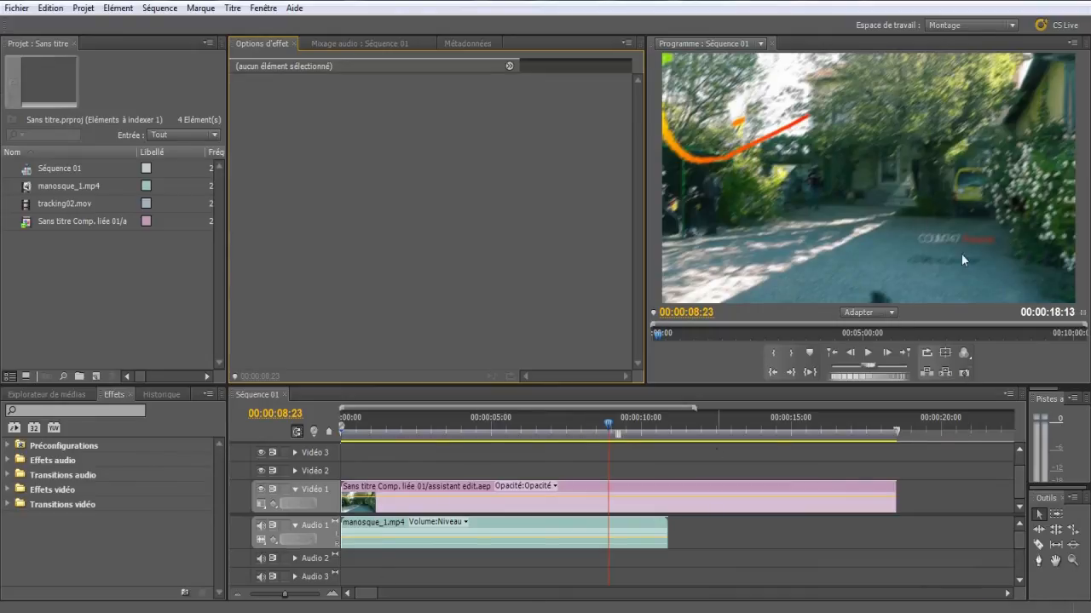
left_click_drag(896, 493, 823, 499)
left_click(806, 431)
left_click_drag(805, 430, 431, 484)
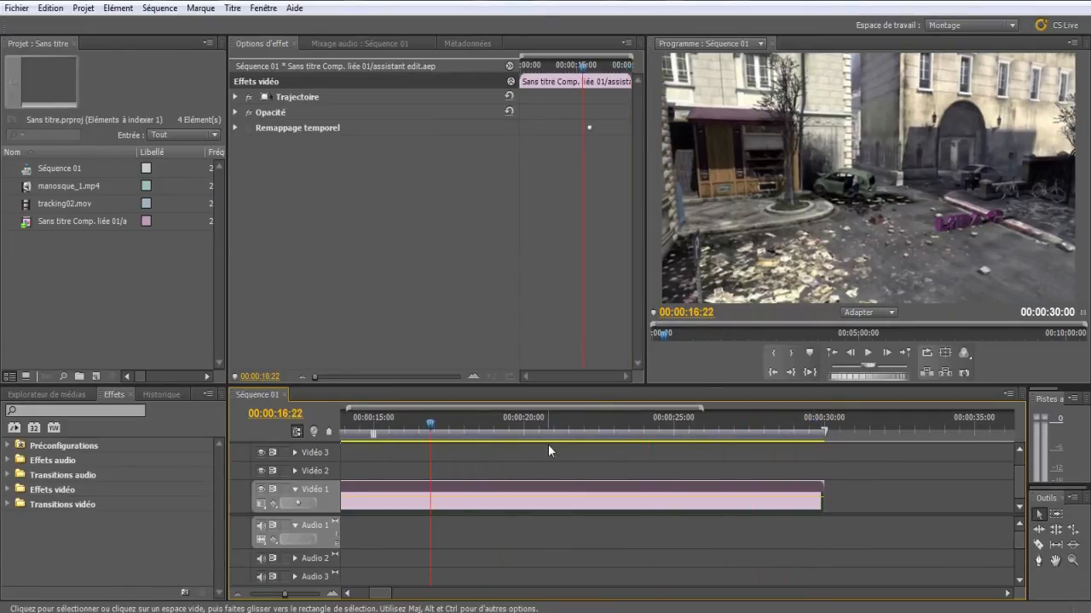
left_click_drag(284, 594, 275, 594)
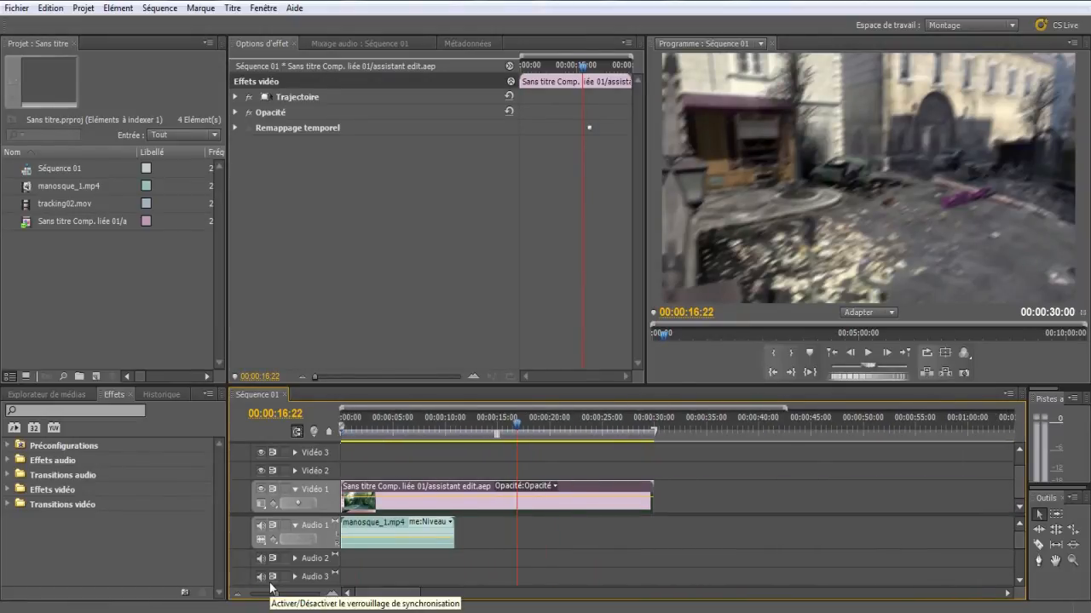
In After Effects, move the current time to 0:00:08:21, and return to Premiere Pro to deselect the linked clip
key("alt+Tab")
left_click_drag(784, 451, 745, 460)
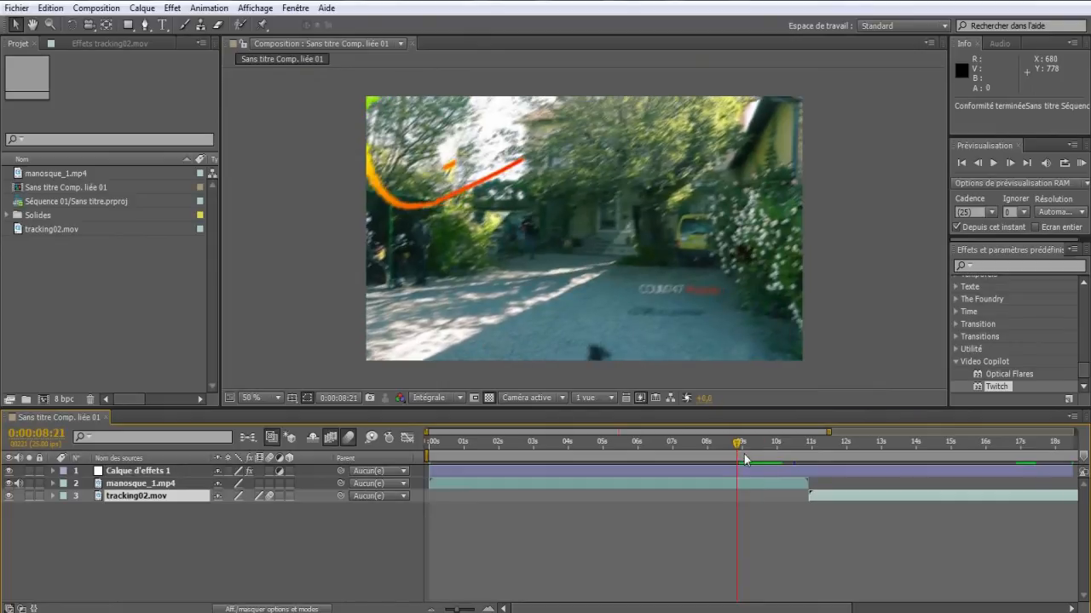
left_click(10, 9)
left_click(10, 8)
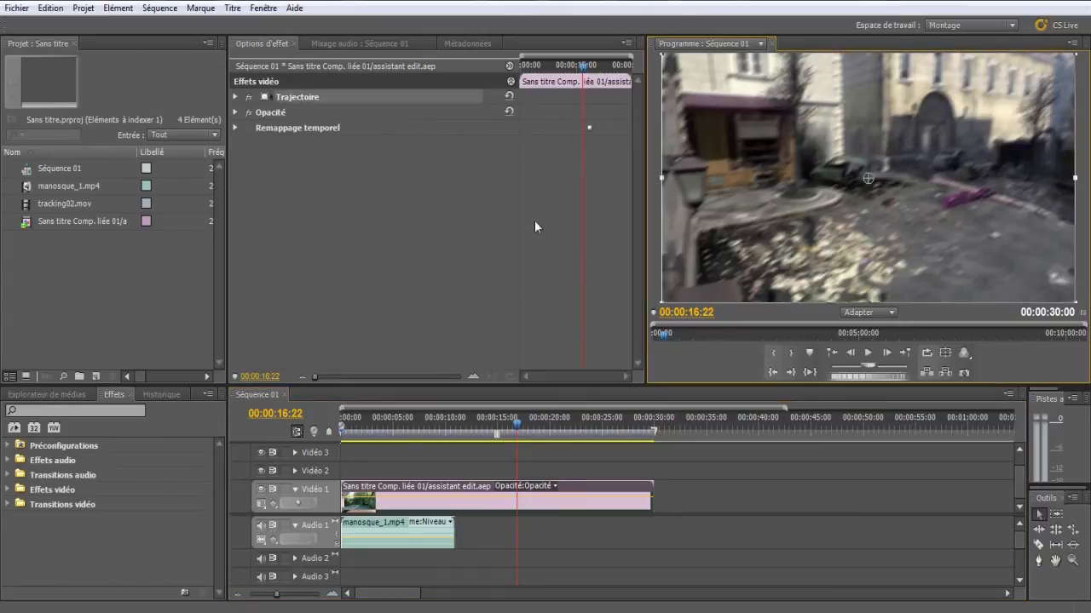
left_click(702, 548)
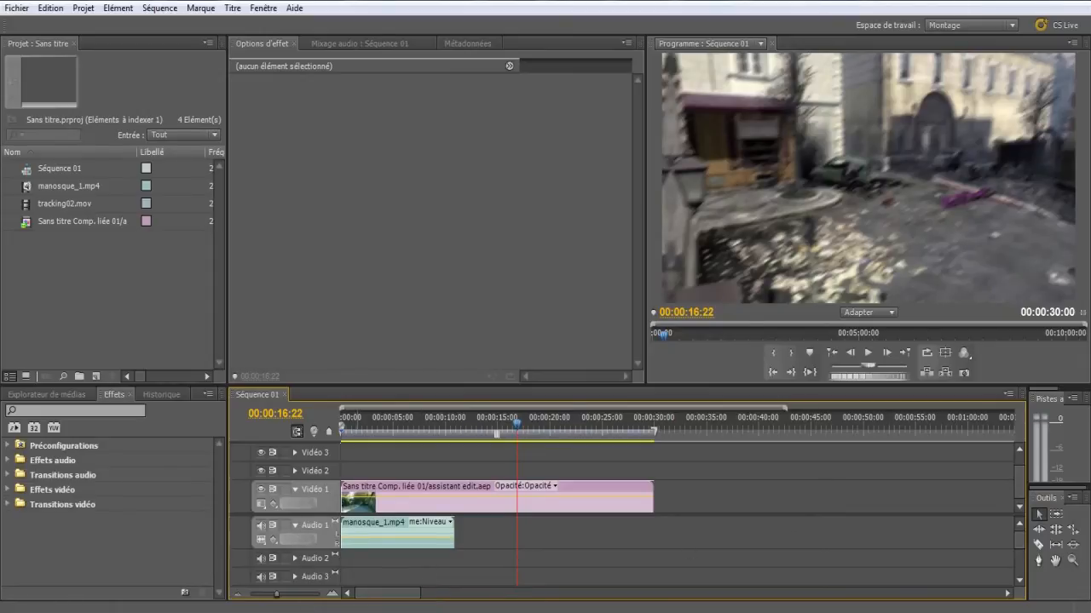
Switch to After Effects and quit it, saving the changes to assistant edit.aep
left_click(295, 586)
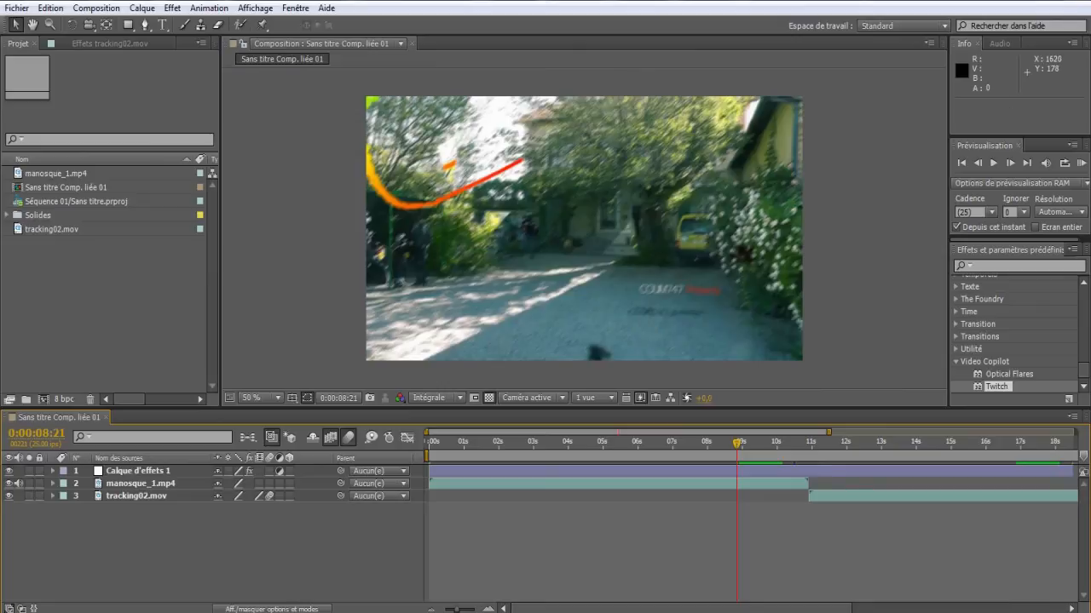
key("ctrl+q")
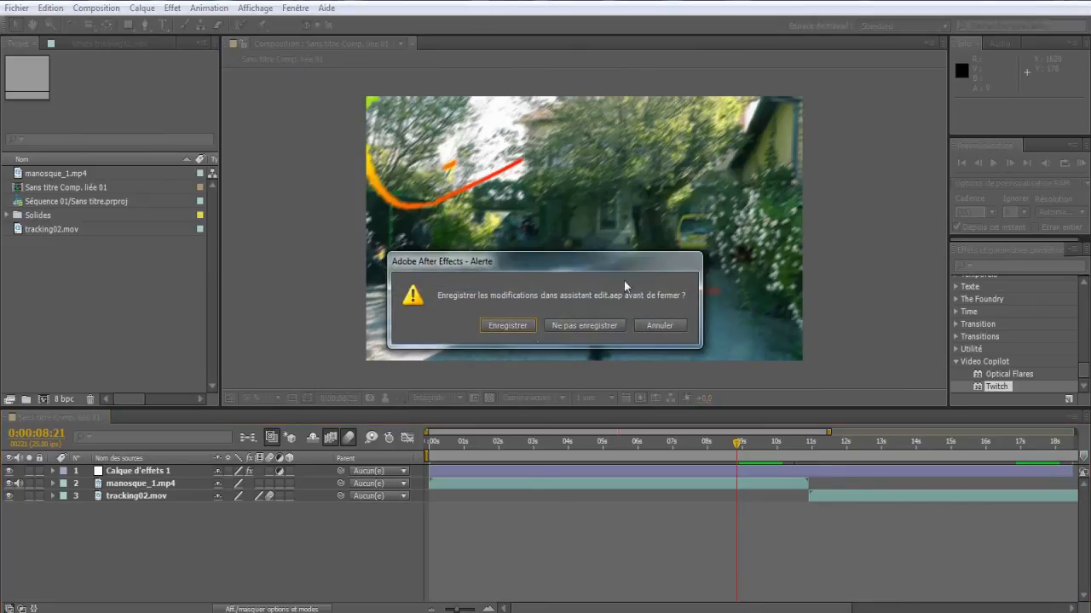
left_click(508, 326)
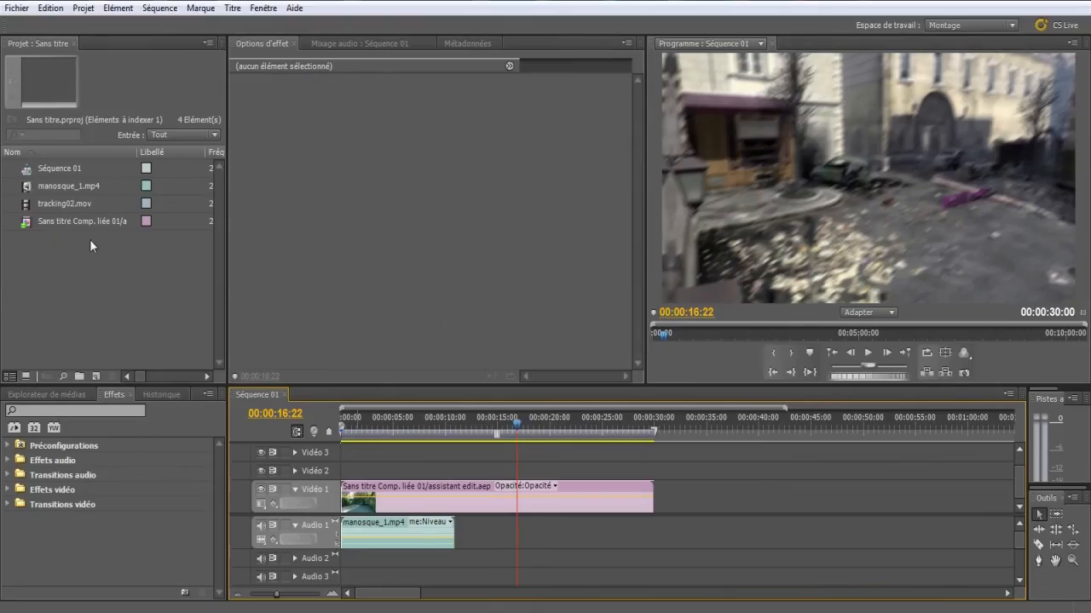
left_click_drag(54, 265, 69, 227)
left_click_drag(33, 250, 85, 226)
left_click(74, 253)
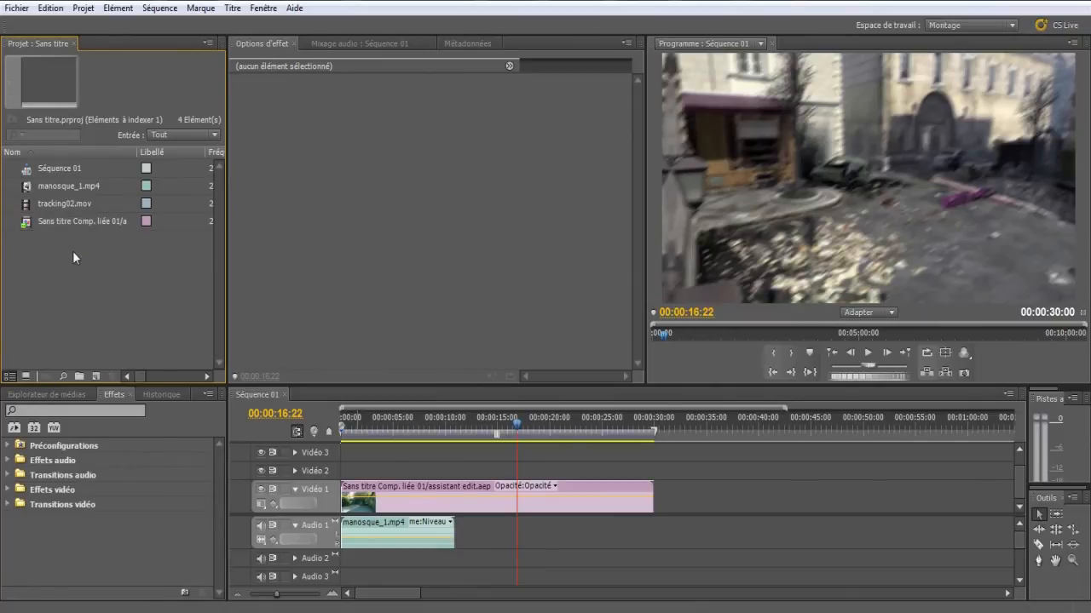
left_click_drag(72, 251, 15, 226)
left_click_drag(16, 233, 81, 243)
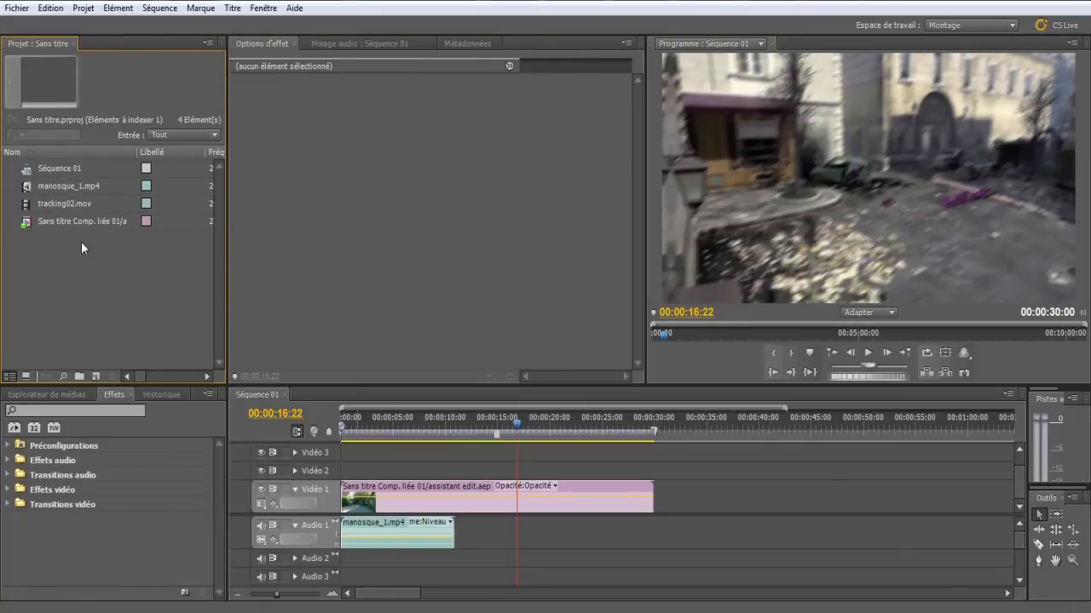
left_click(23, 223)
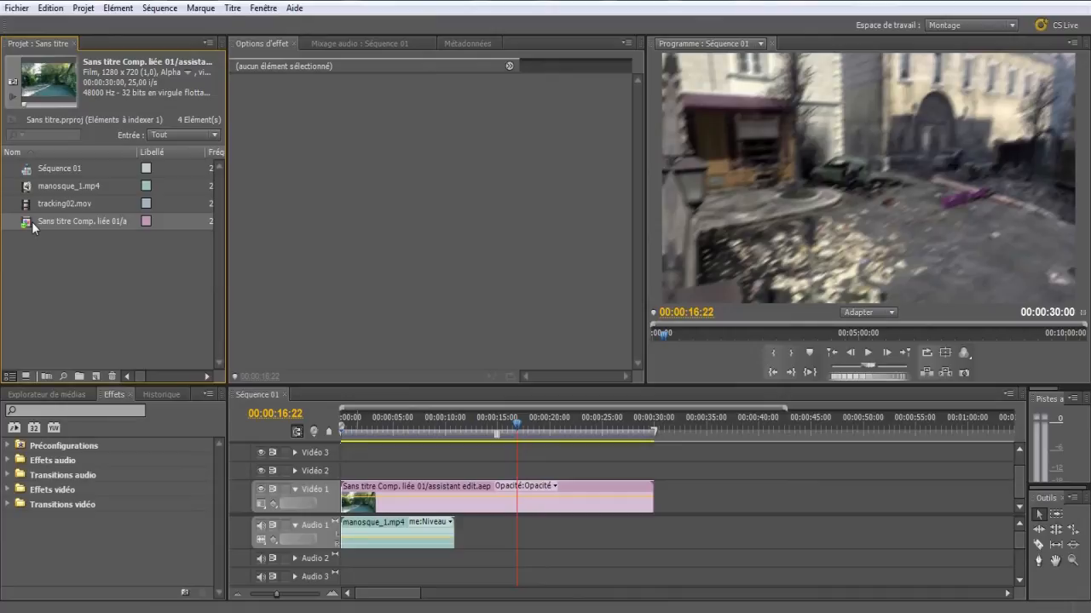
right_click(32, 223)
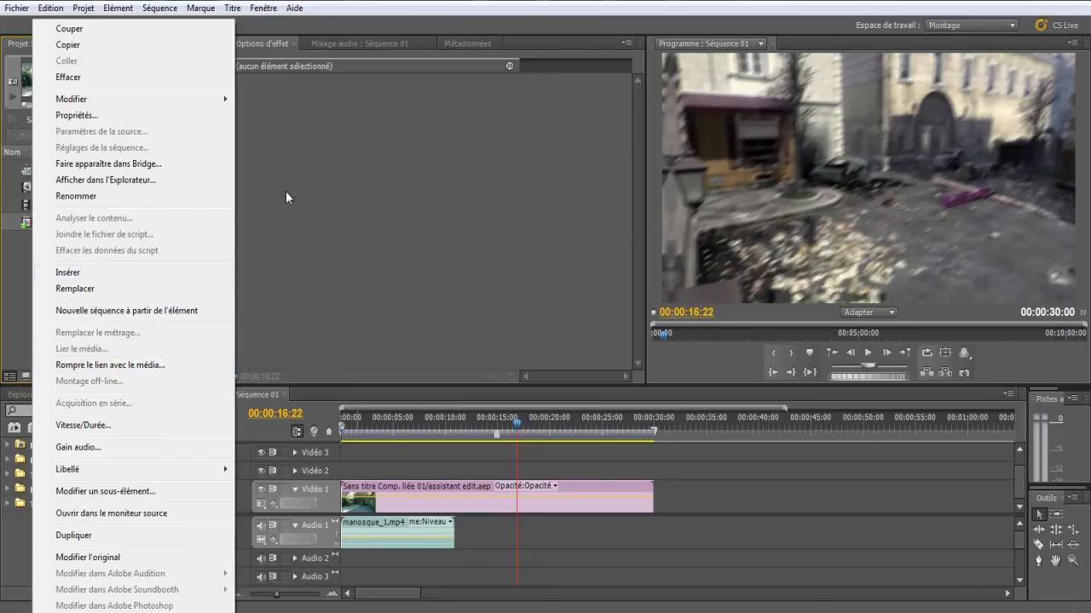
left_click(342, 185)
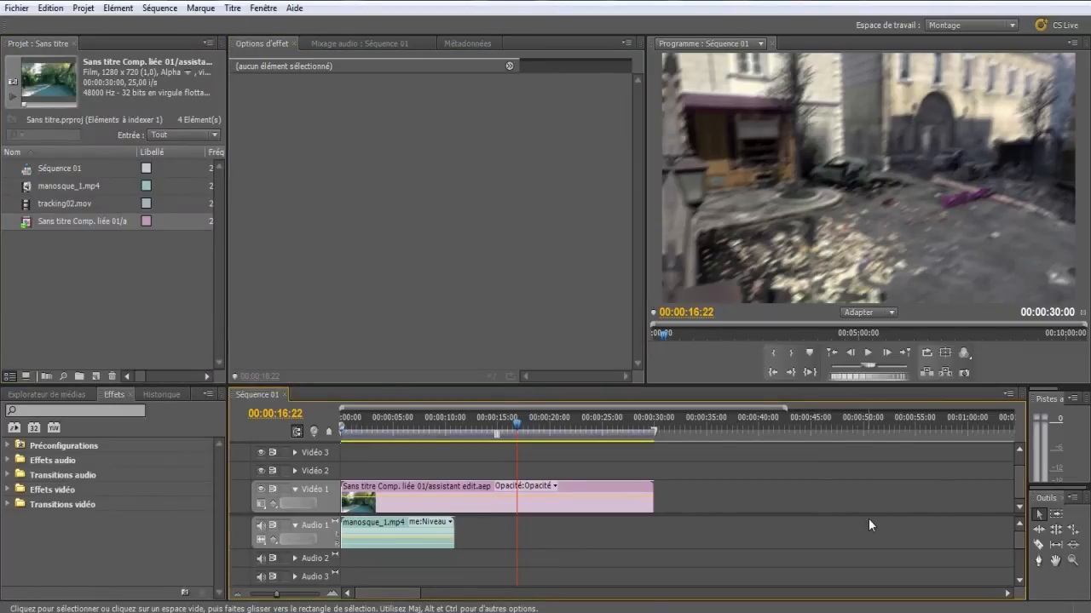
left_click(88, 227)
left_click(40, 236)
left_click(45, 225)
left_click(54, 252)
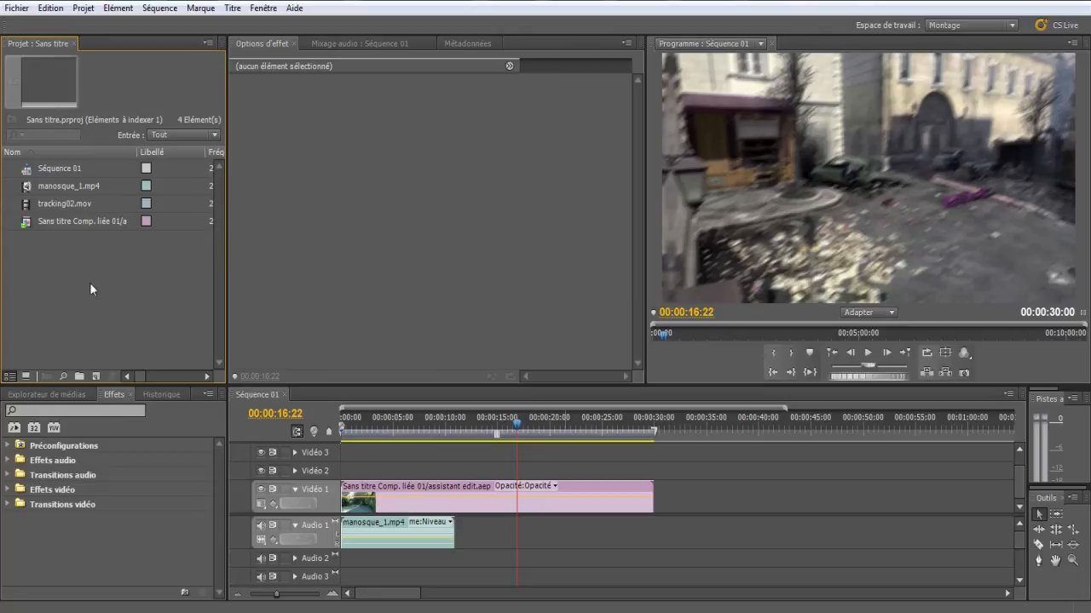
Examine the linked clip's effect options, the media browser, the effects list and the audio mixer of Séquence 01
left_click(526, 507)
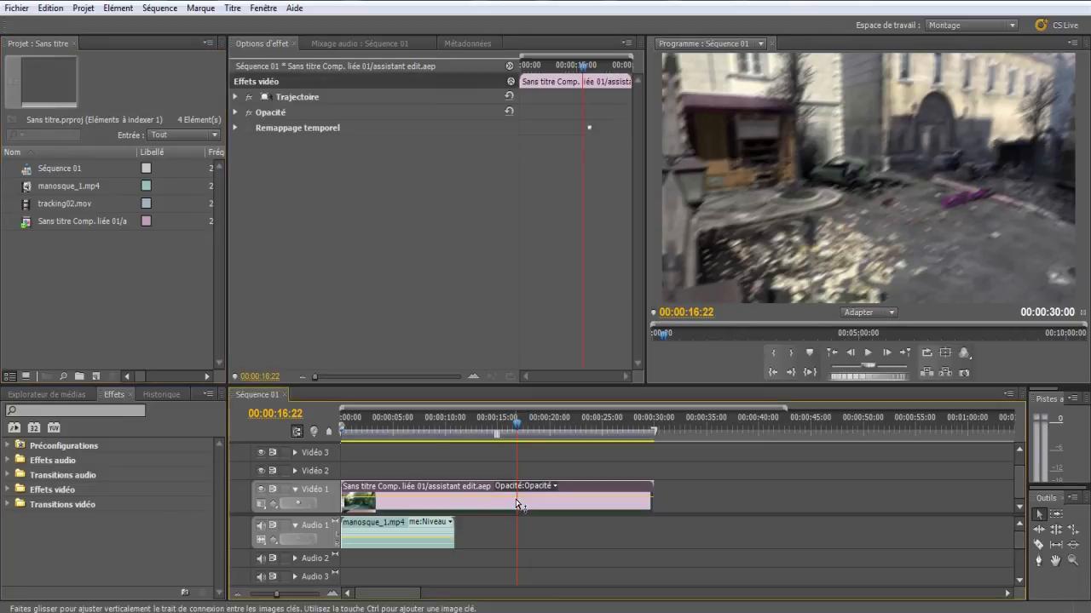
left_click(589, 130)
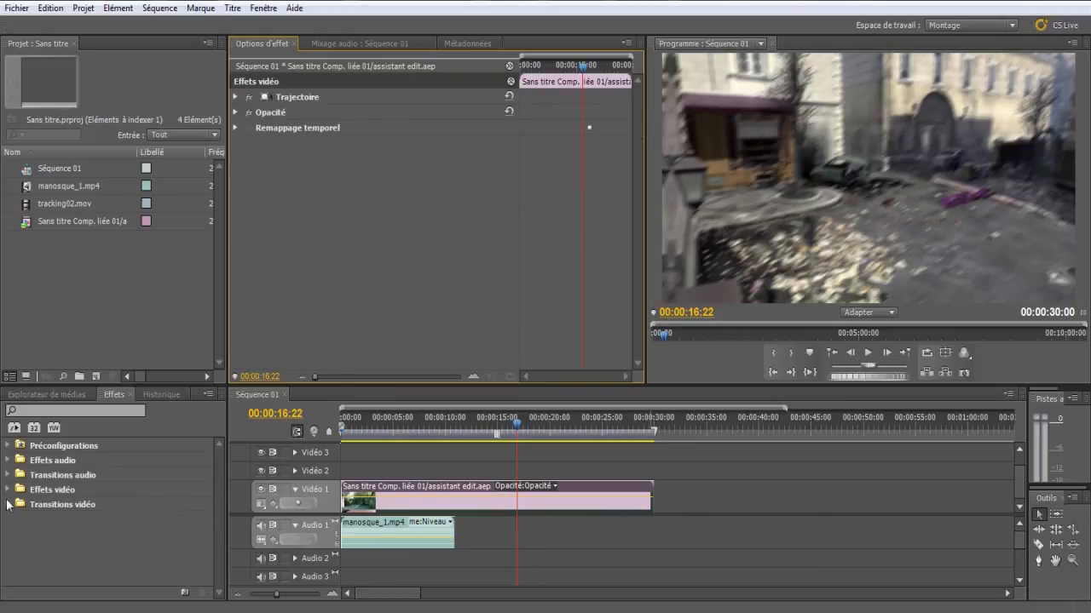
left_click(75, 396)
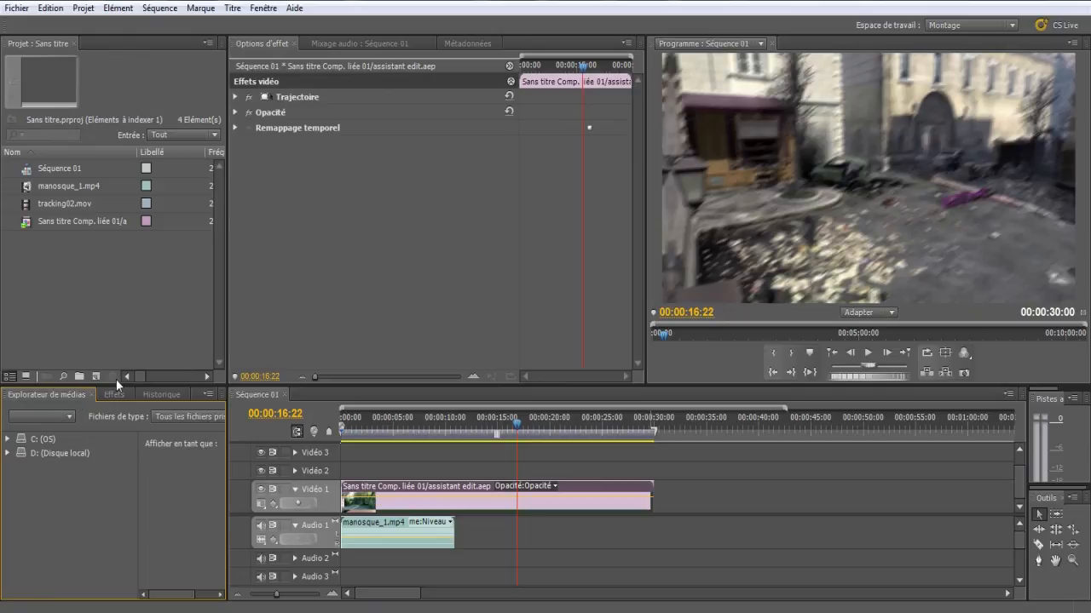
left_click(114, 393)
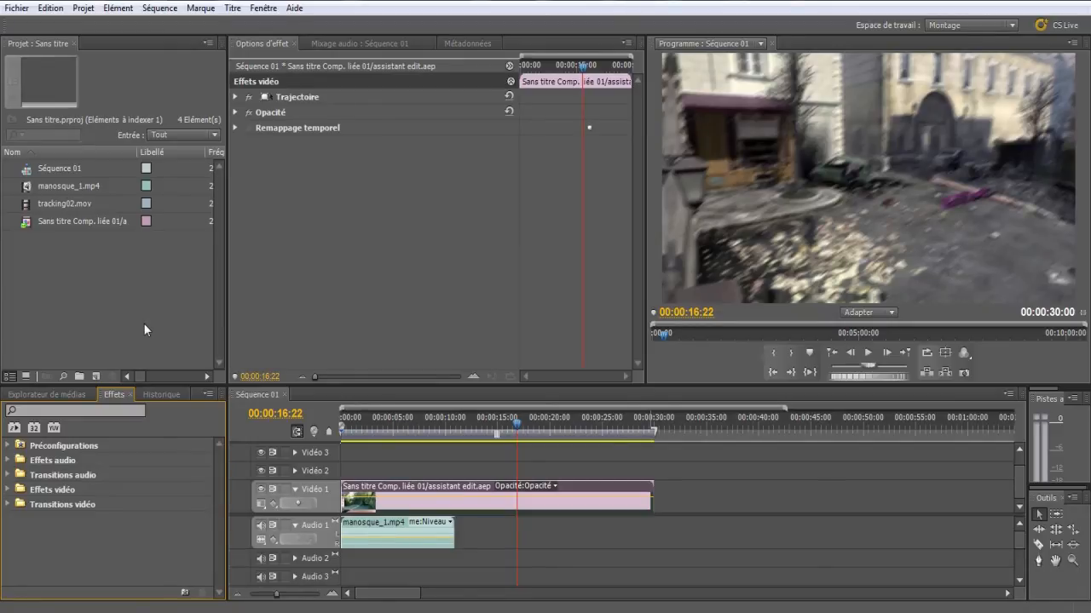
left_click(17, 8)
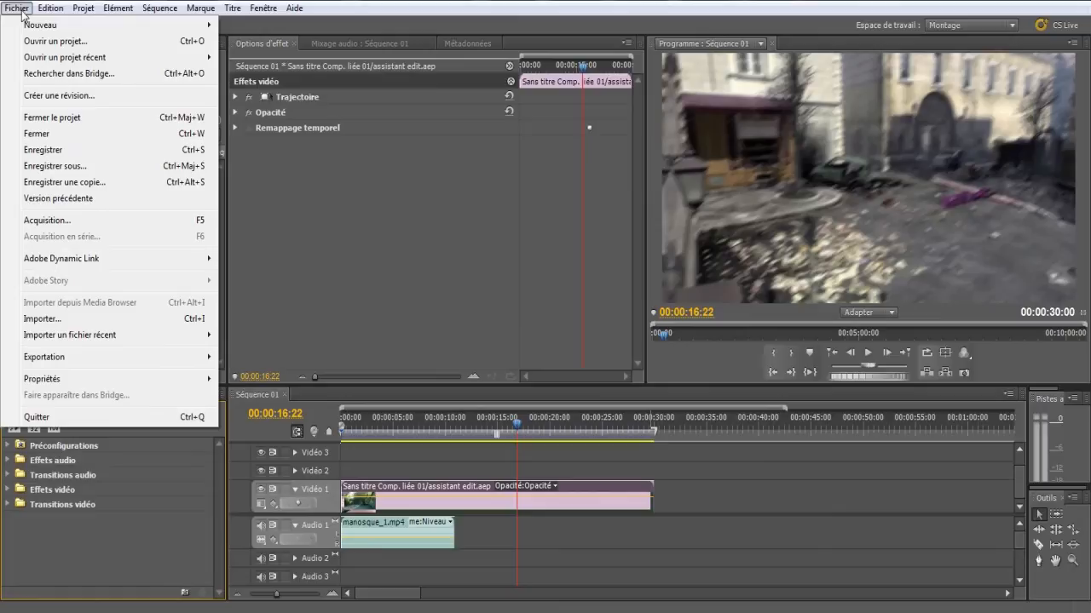
left_click(22, 12)
left_click(284, 177)
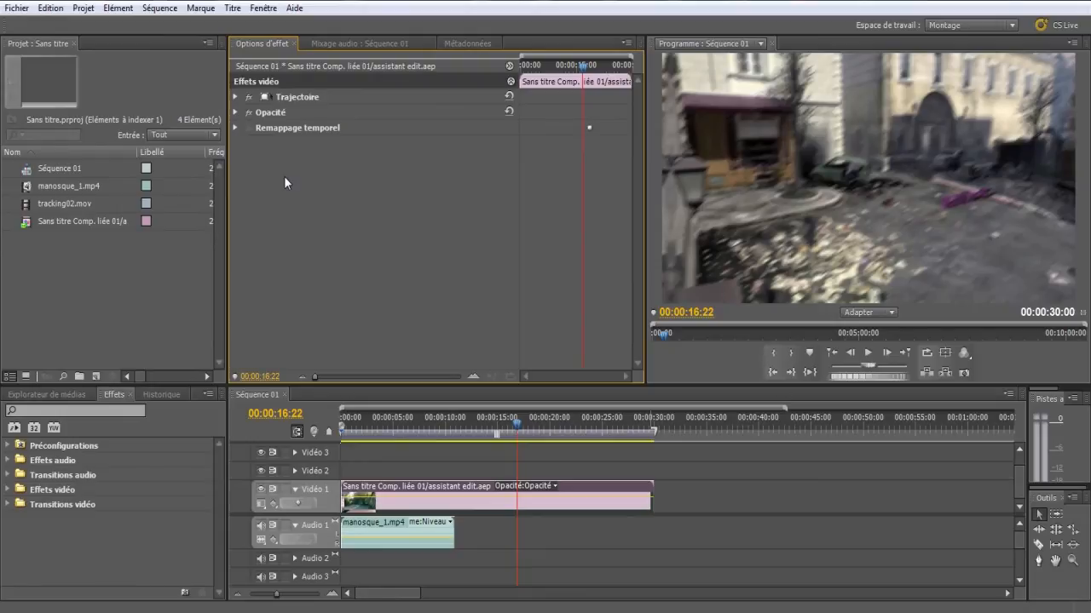
left_click(358, 43)
left_click(256, 42)
left_click(202, 315)
left_click(351, 315)
Save the Premiere project, minimise it and launch Media Encoder CS5.5 from the desktop
left_click(17, 8)
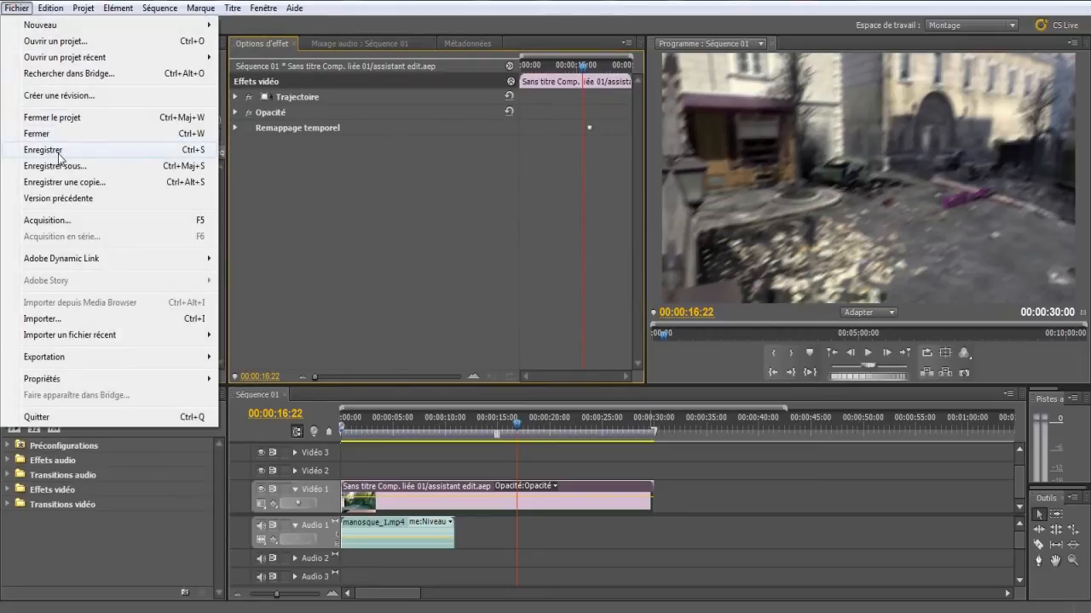
left_click(59, 144)
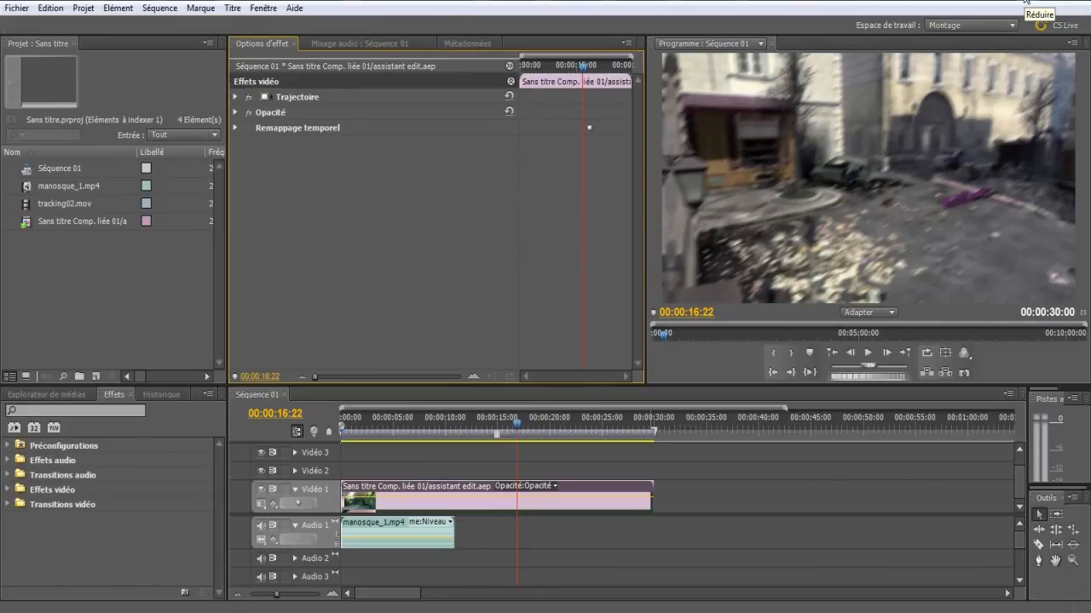
left_click(1025, 2)
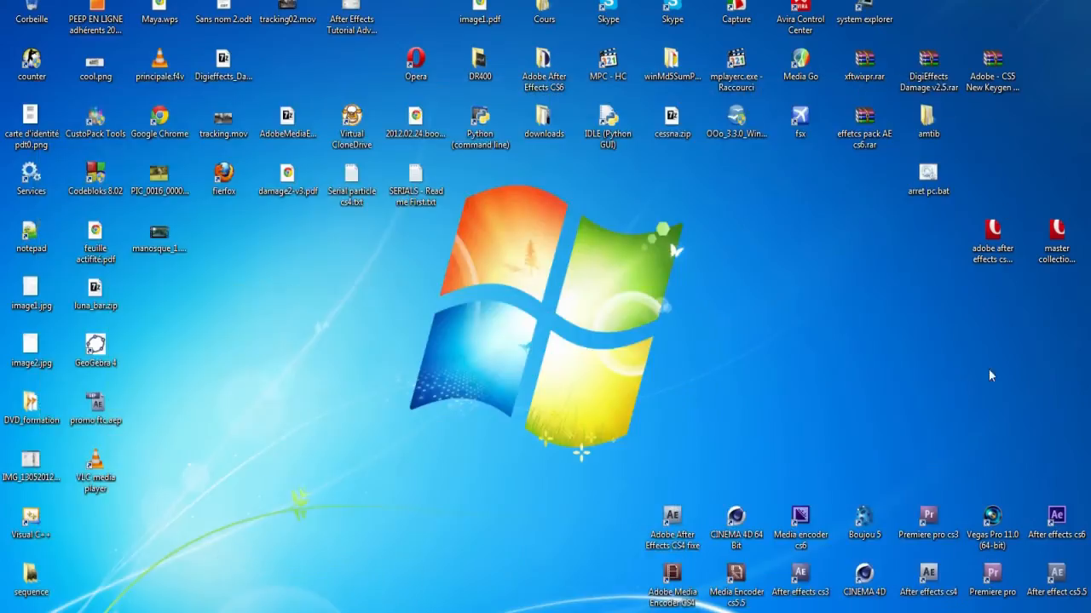
double_click(730, 584)
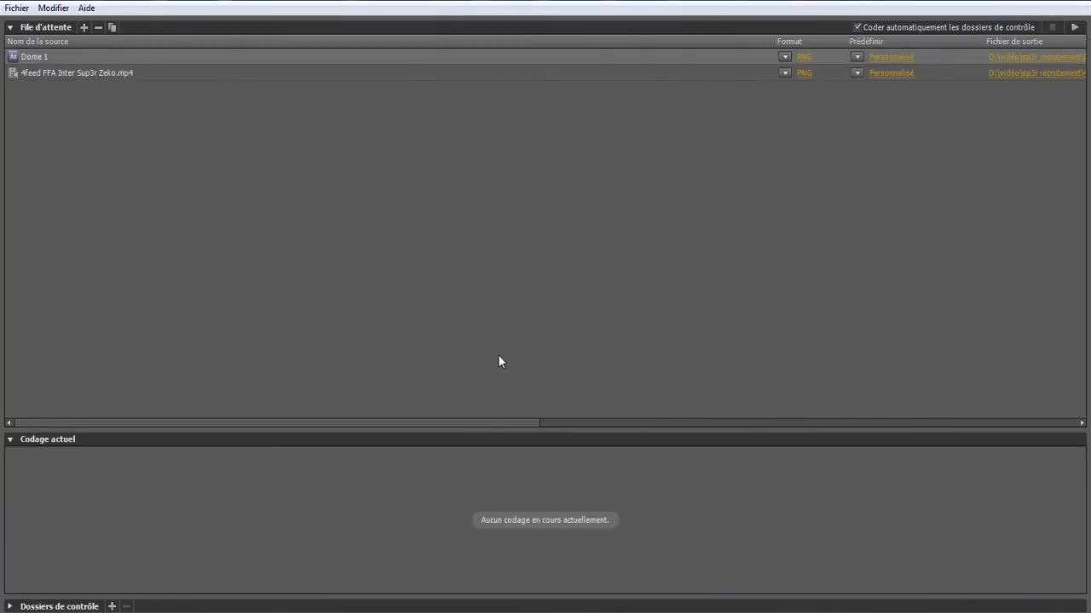
Remove the Dome 1 and 4feed FFA Inter Sup3r Zeko.mp4 items from the encoding queue
left_click_drag(190, 173, 19, 64)
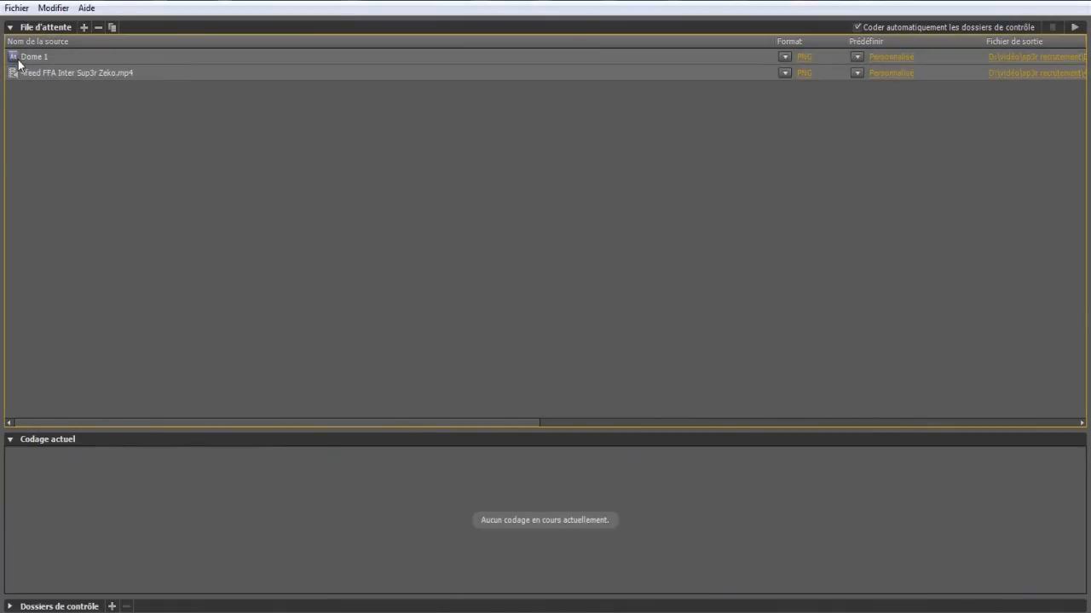
key("Delete")
key("Return")
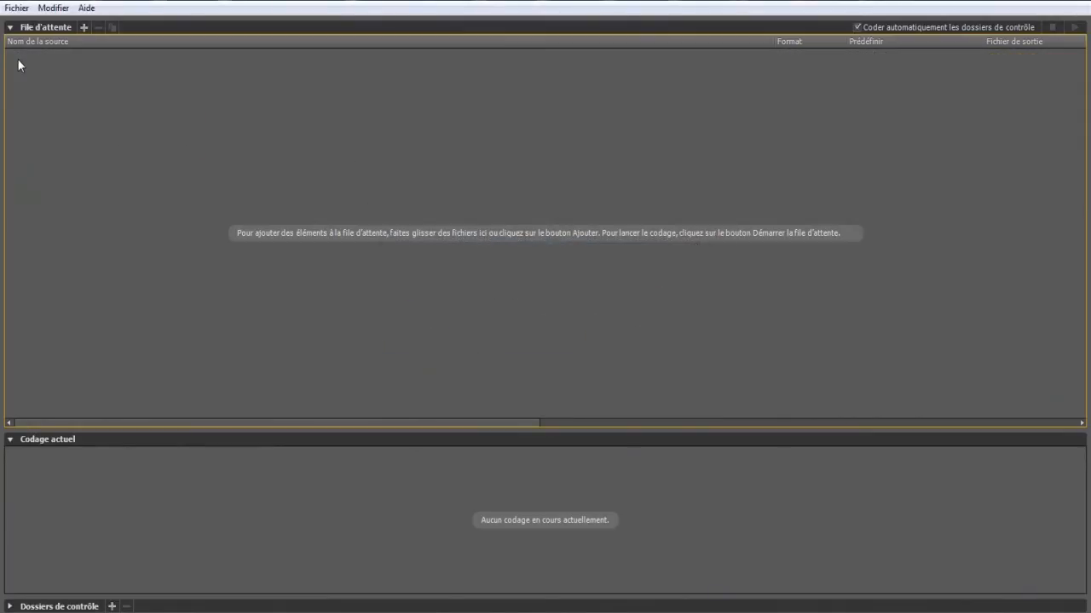
Add Séquence 01 from the Premiere Pro project to the Media Encoder queue and set its format to H.264
left_click(254, 612)
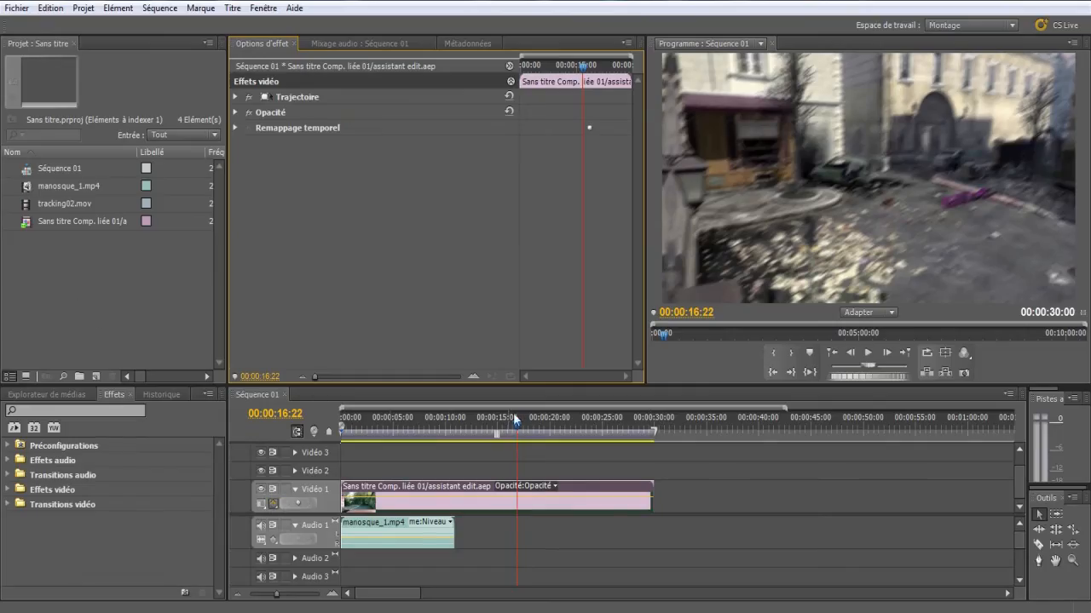
left_click(48, 169)
left_click(27, 170)
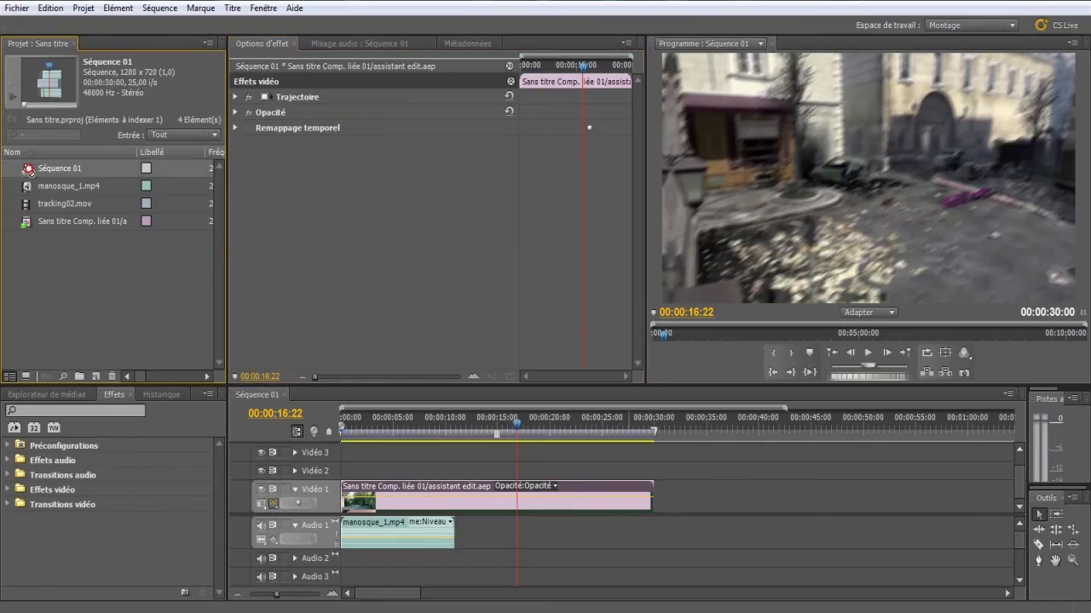
left_click_drag(26, 170, 166, 183)
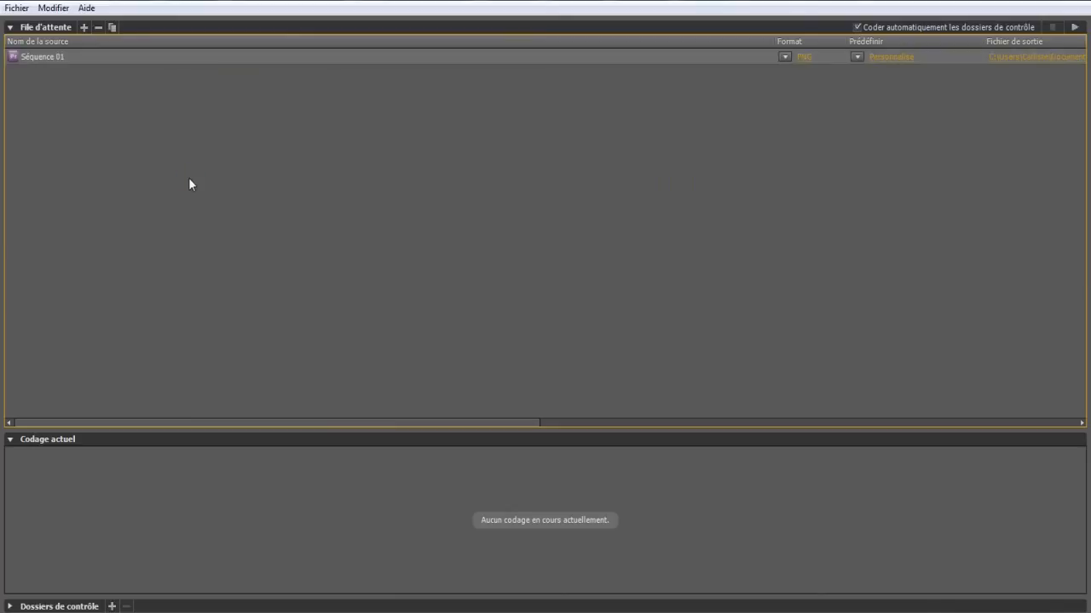
left_click(784, 56)
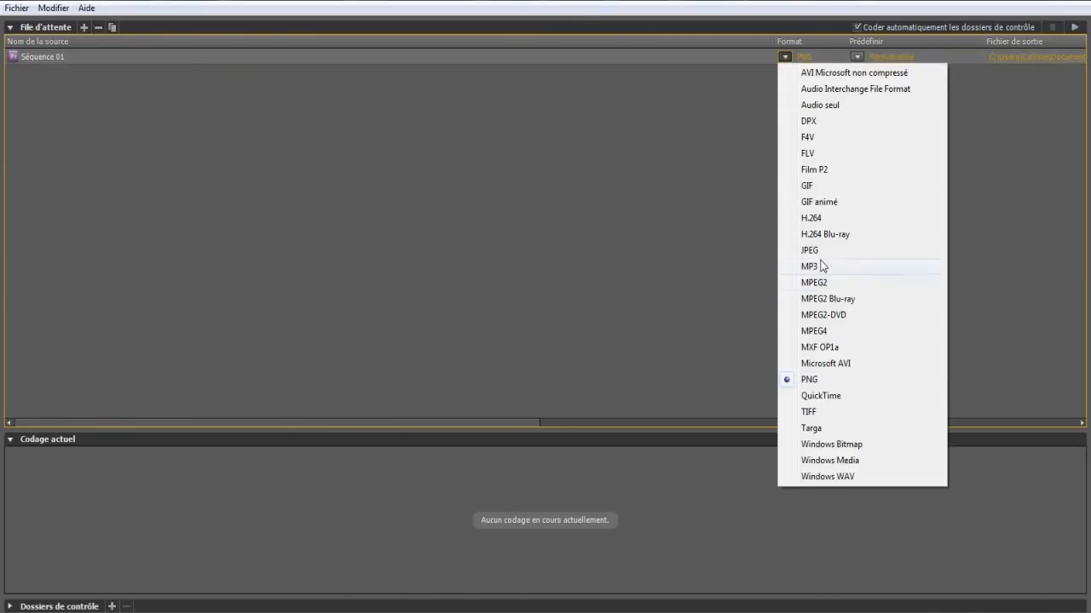
left_click(811, 218)
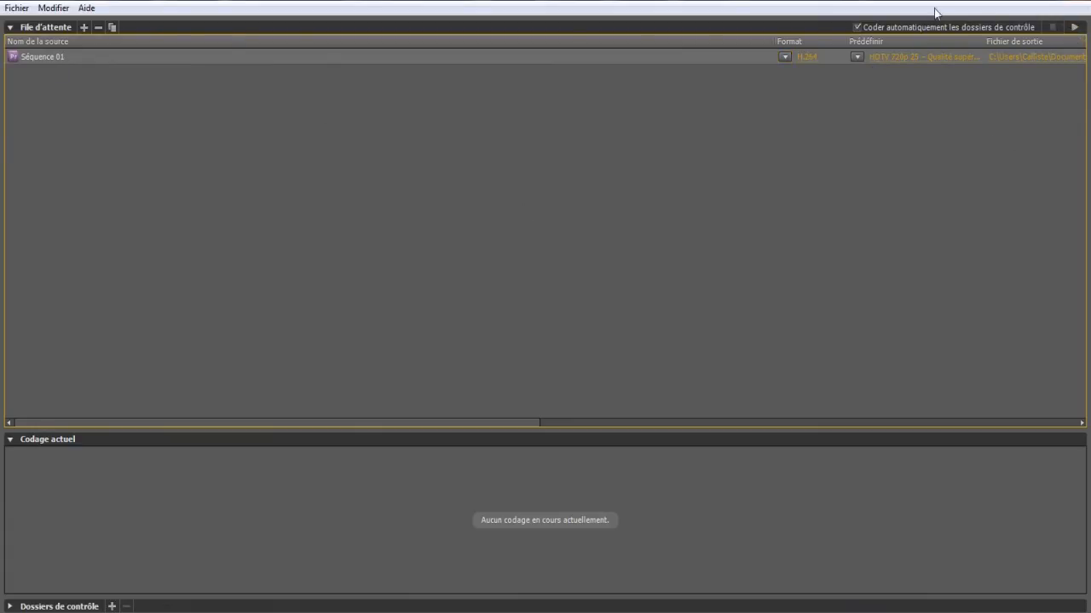
Browse the After Effects compositions in manosque.aep, examine its compo folder including intro de depart, and leave without importing
left_click(16, 8)
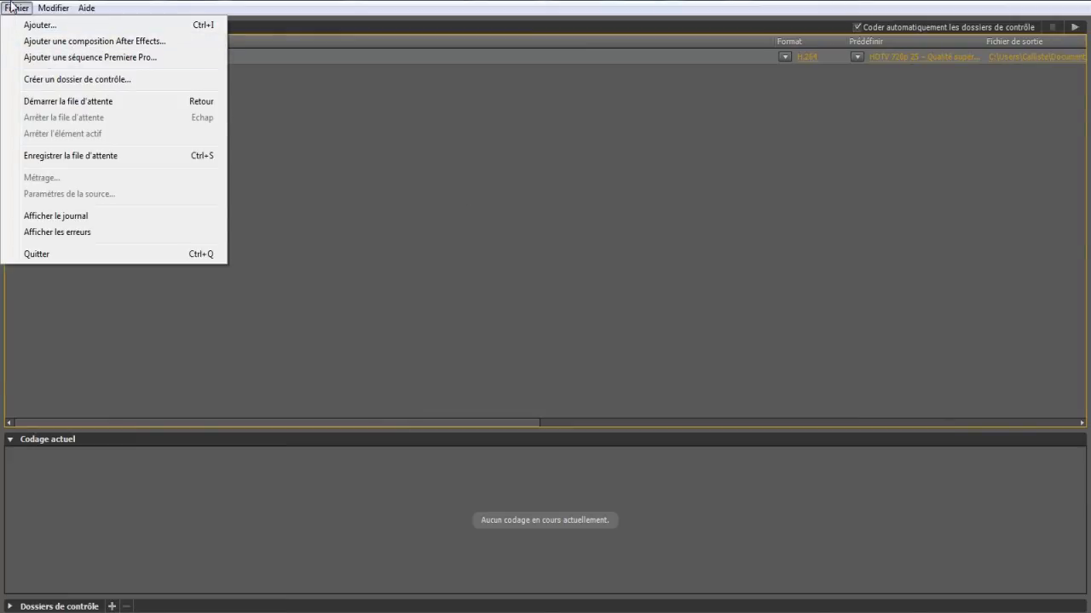
left_click(66, 42)
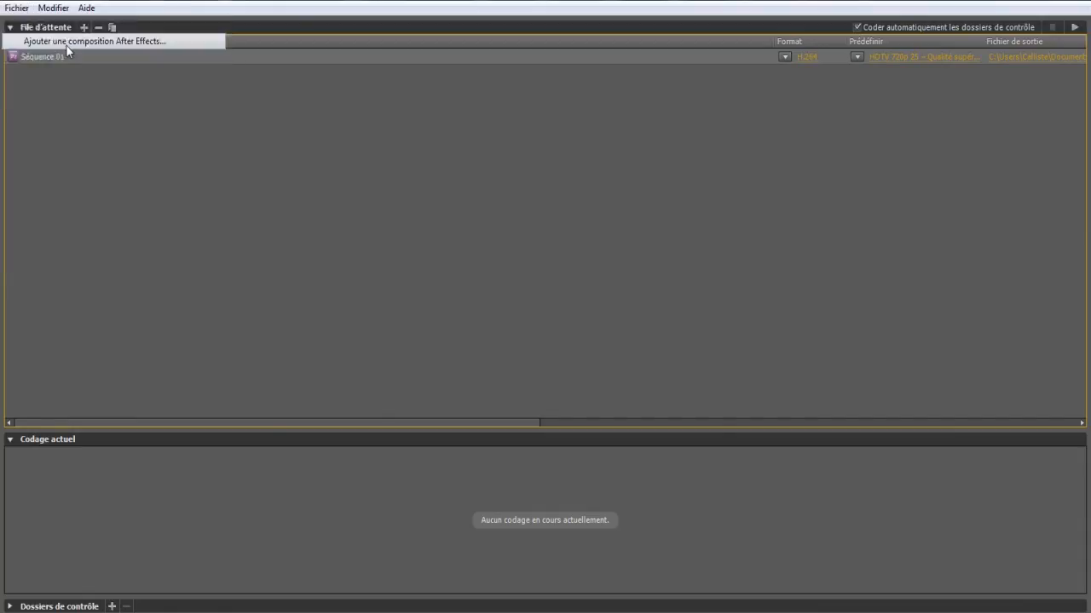
scroll(445, 322, "down", 10)
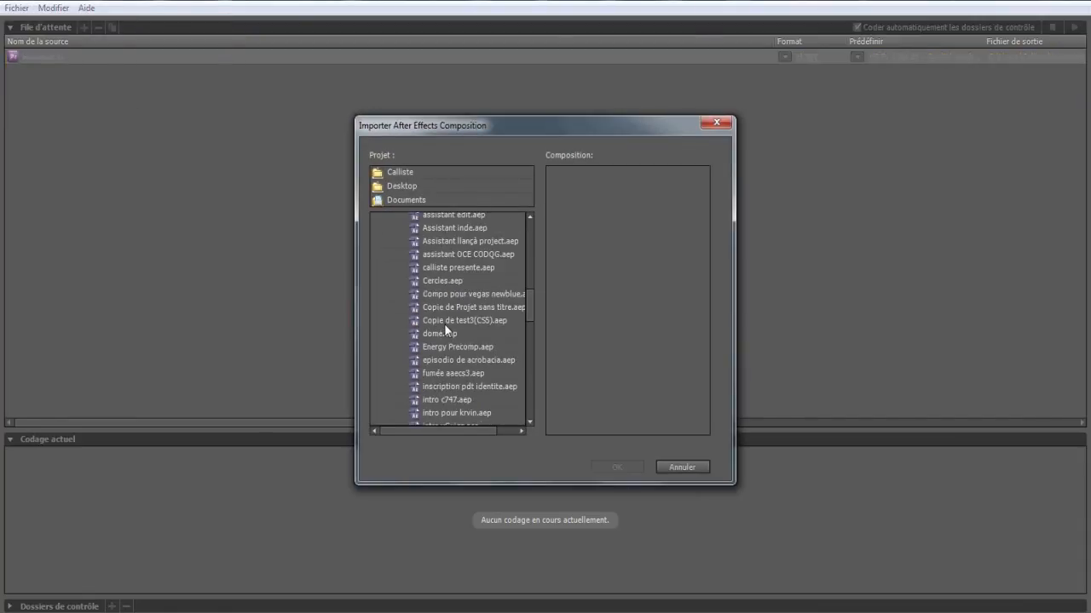
scroll(445, 323, "down", 5)
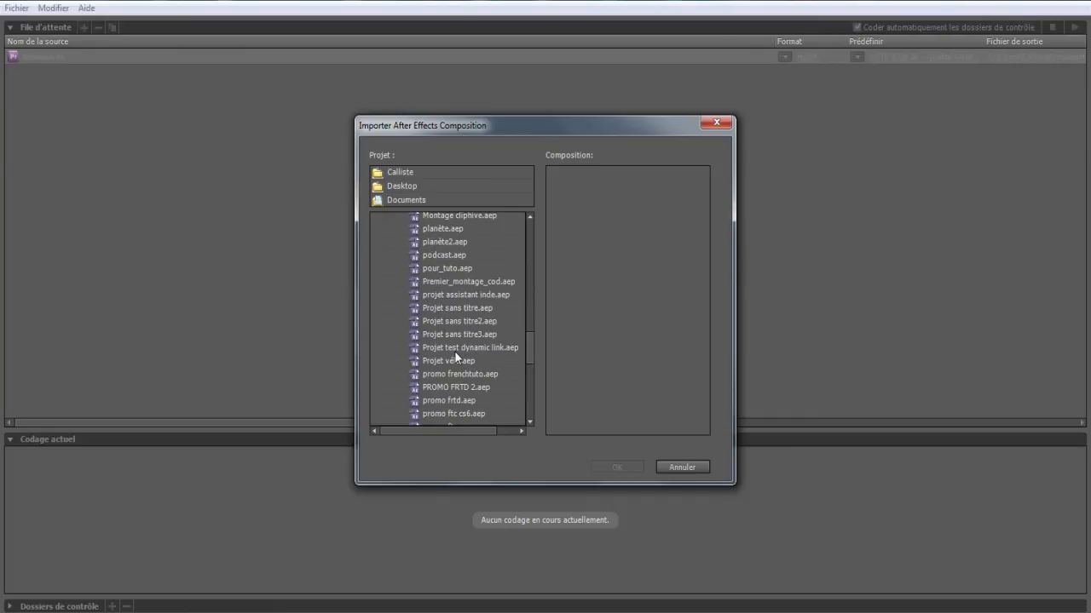
scroll(452, 359, "up", 3)
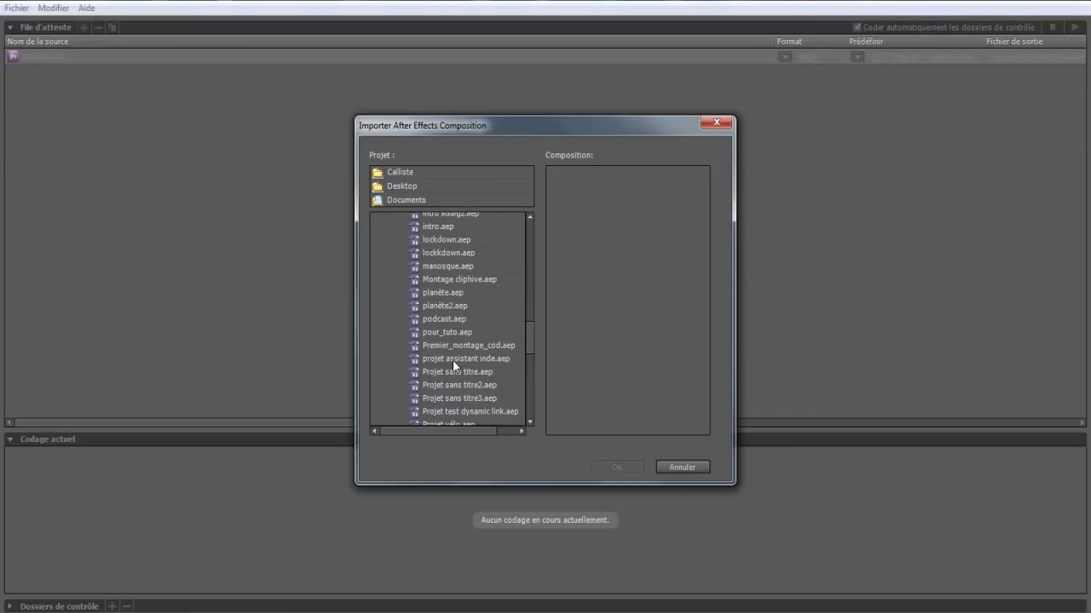
left_click(449, 266)
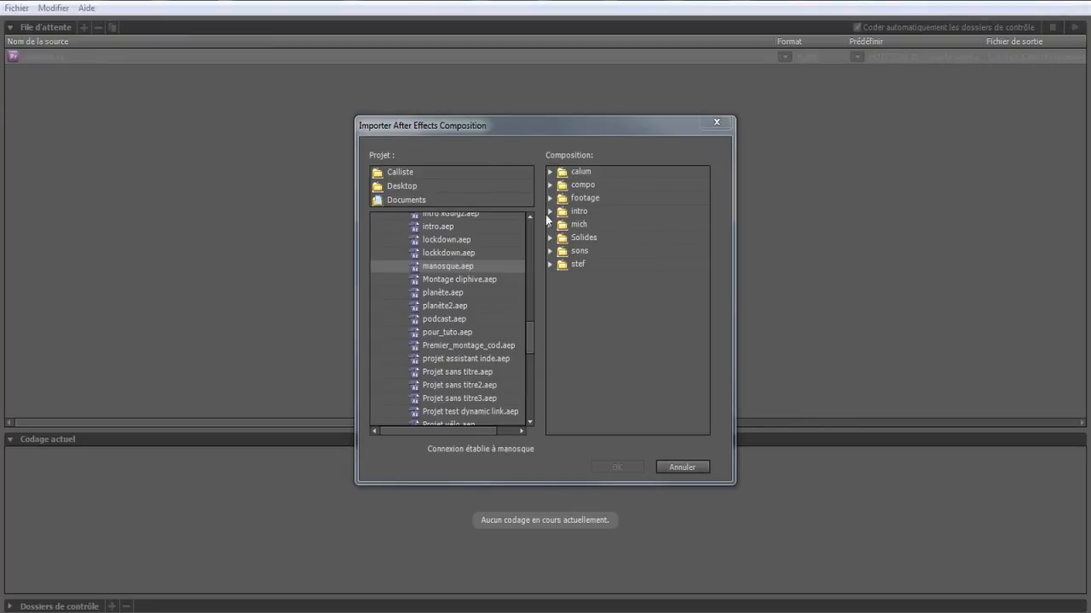
left_click(551, 185)
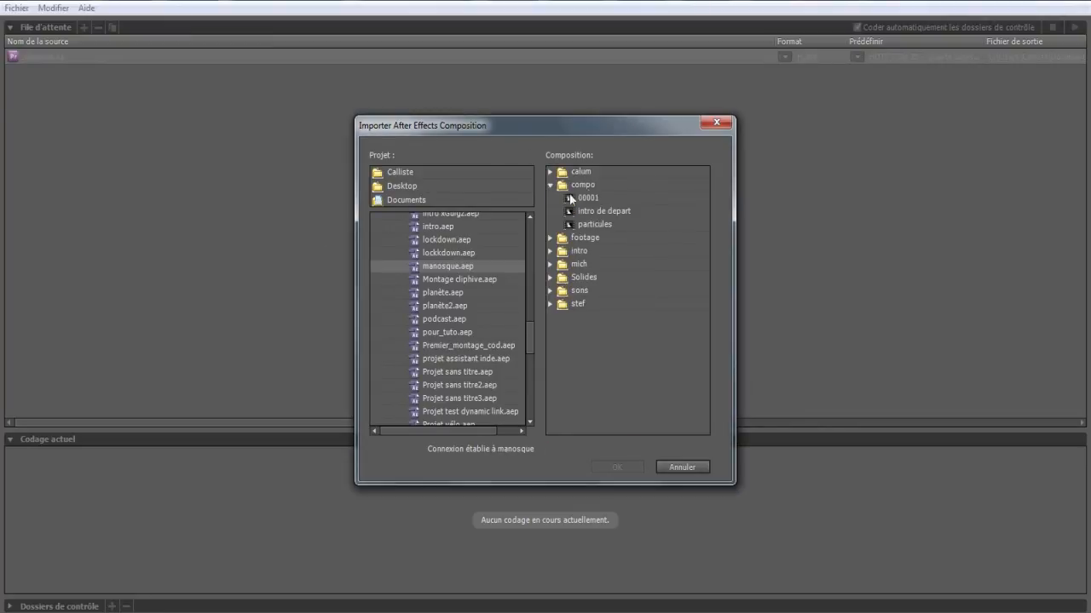
left_click(582, 212)
left_click(681, 468)
Return to the Premiere Pro project and deselect the linked composition clip in Séquence 01
left_click(1069, 6)
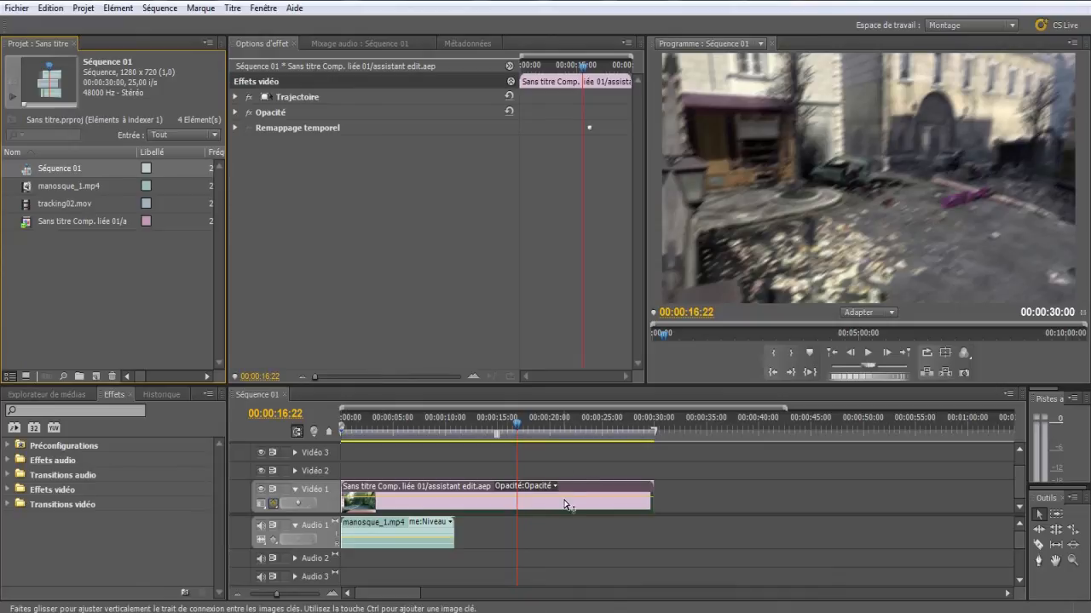
left_click(579, 466)
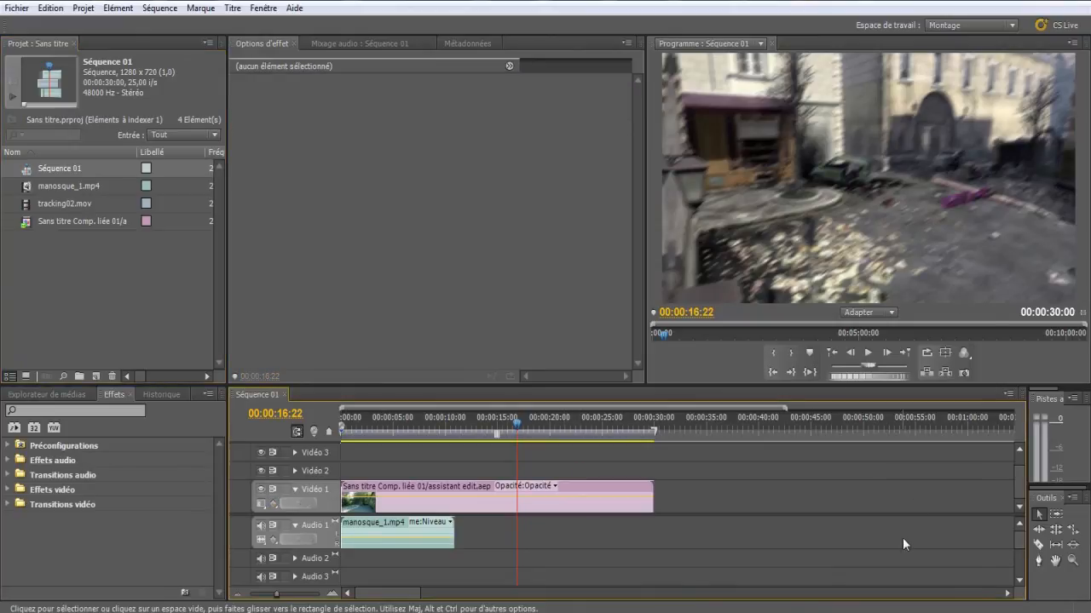
mouse_move(1018, 485)
left_mouse_down()
mouse_move(1020, 466)
mouse_move(1012, 497)
left_mouse_up()
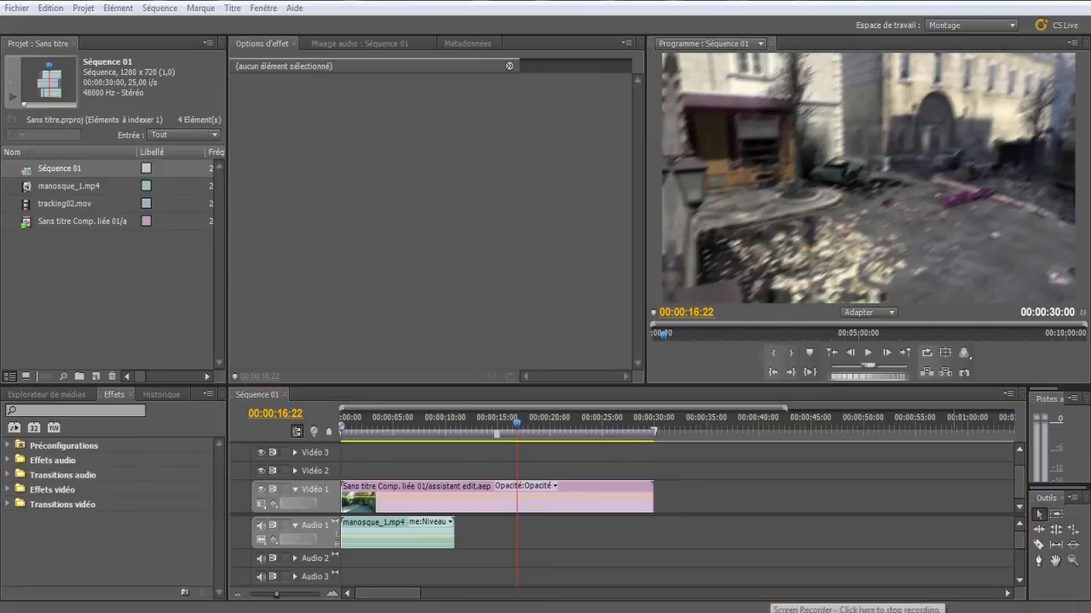
scroll(504, 574, "right", 5)
scroll(435, 575, "left", 5)
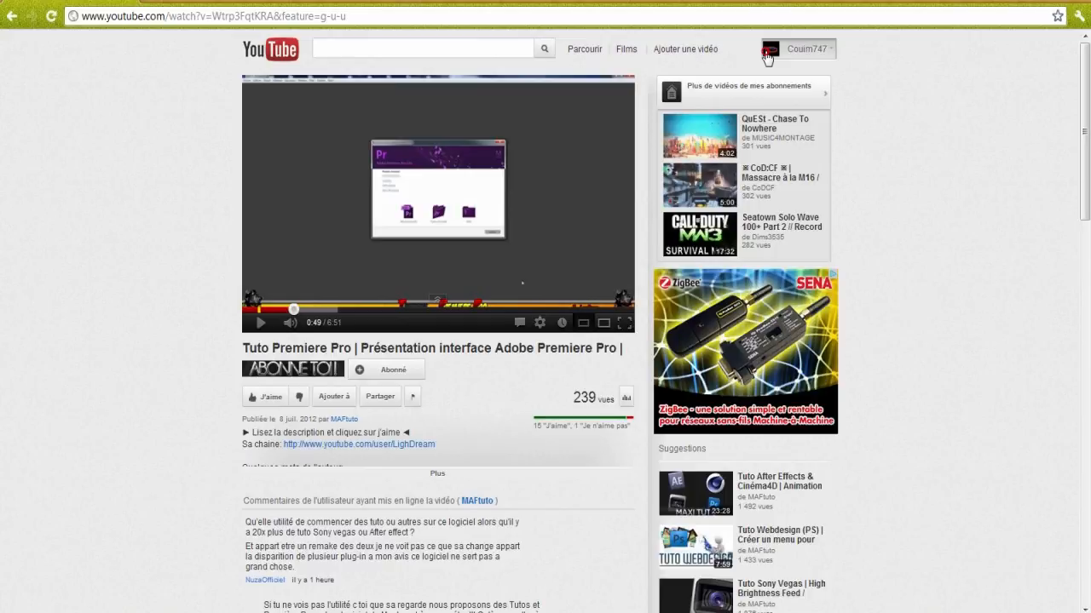
In the browser, open the signed-in account's YouTube channel, pause its featured video and look over the channel page
left_click(788, 50)
left_click(218, 4)
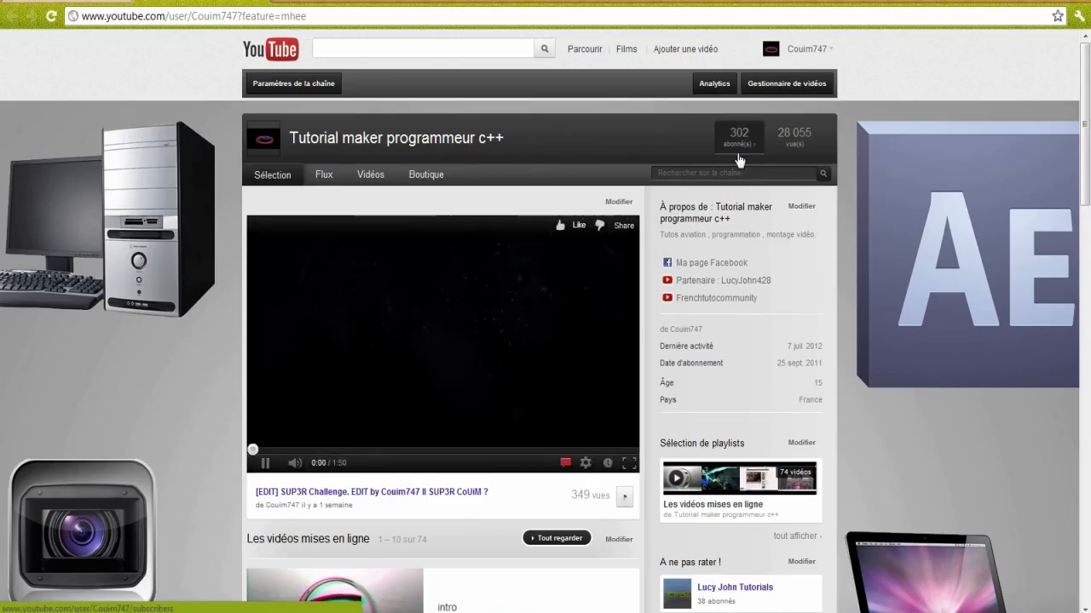
left_click(347, 349)
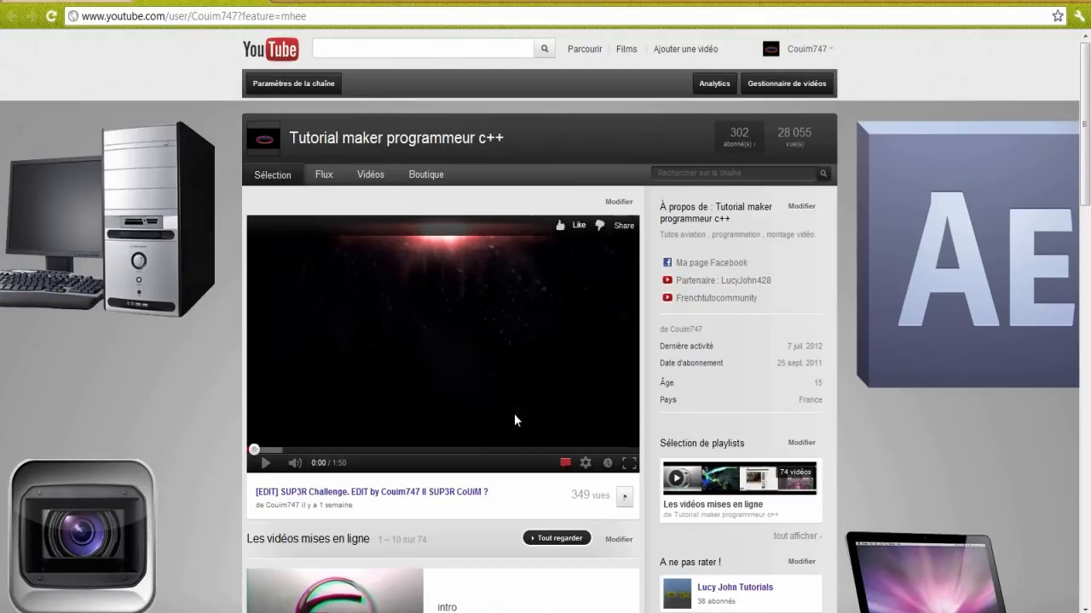
scroll(503, 396, "down", 7)
scroll(498, 387, "up", 6)
scroll(484, 378, "down", 4)
scroll(489, 379, "up", 3)
scroll(486, 367, "up", 3)
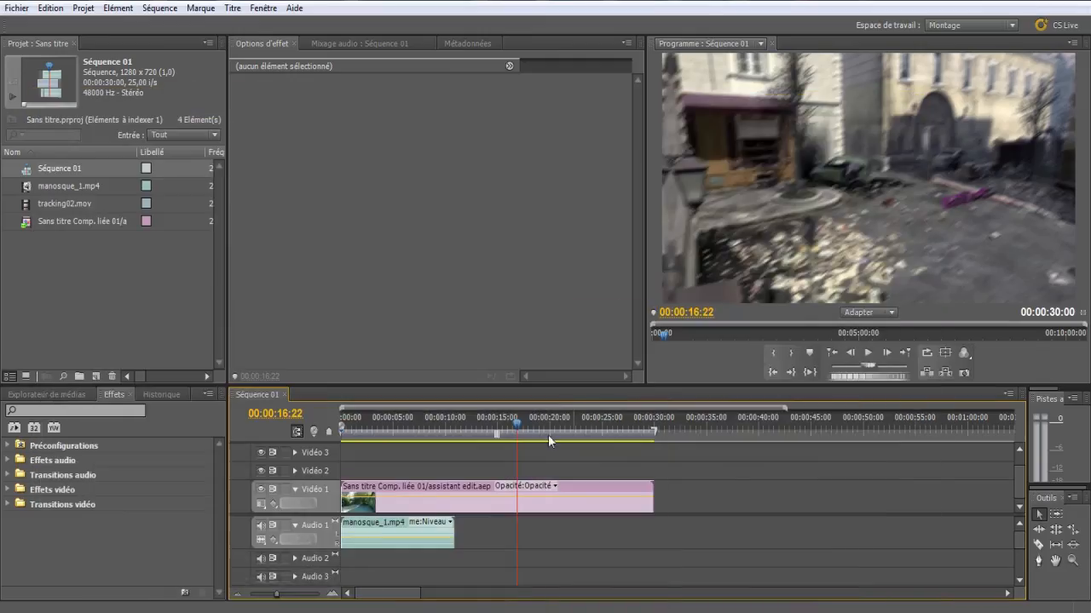
Switch back to Premiere Pro and save the project under its existing name
left_click(17, 7)
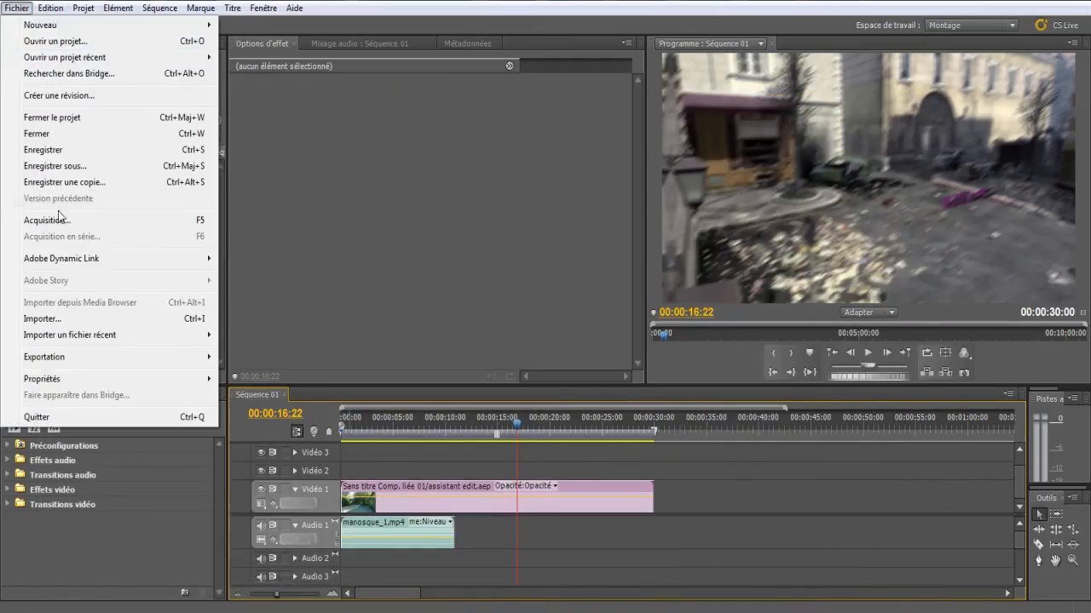
left_click(60, 154)
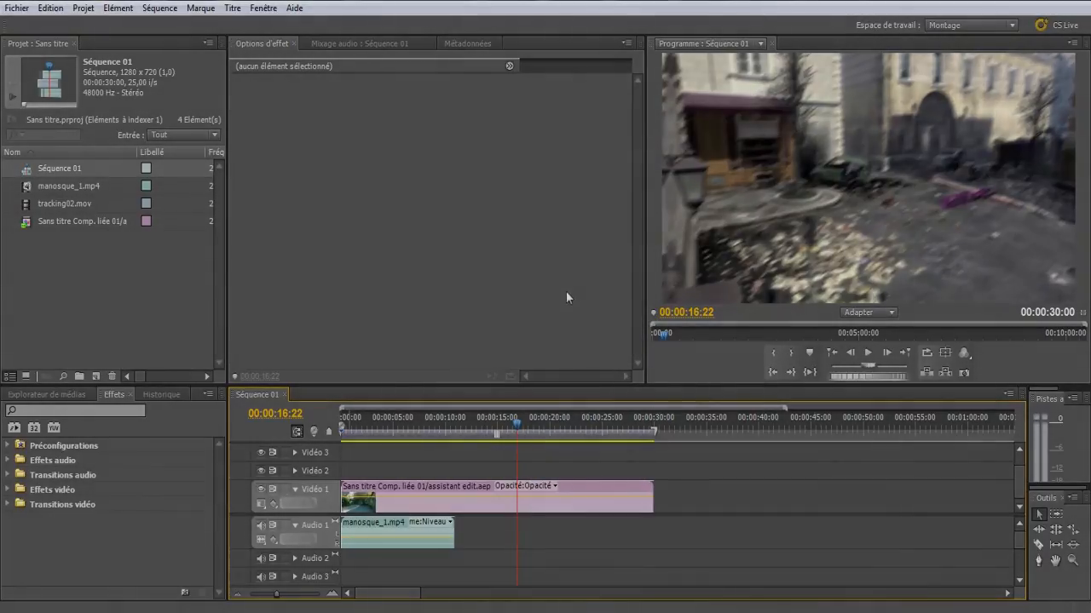